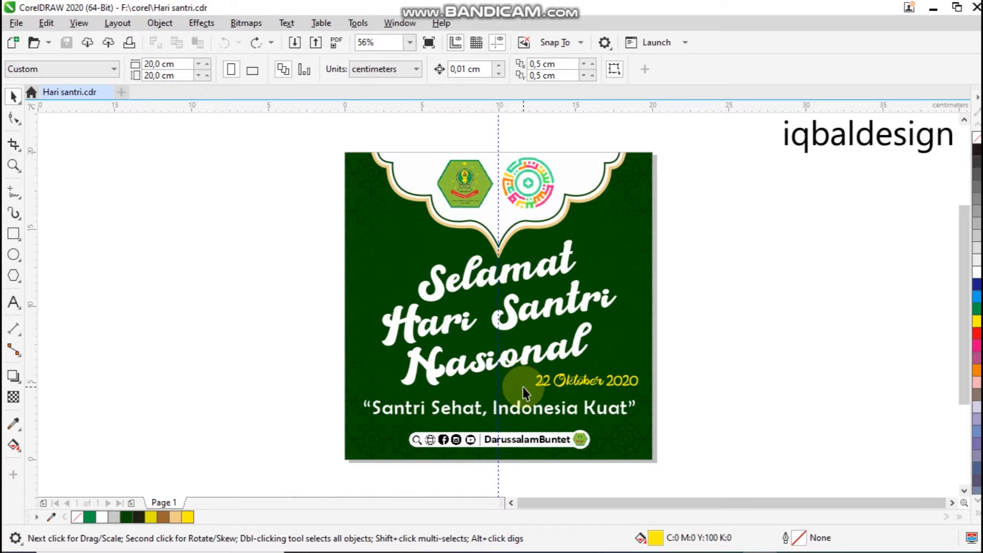
Step: Select all objects of the existing Hari Santri poster and delete them to empty the page
{"action": "left_click_drag", "start_coordinate": [255, 131], "coordinate": [728, 435]}
{"action": "left_click_drag", "start_coordinate": [705, 483], "coordinate": [705, 484]}
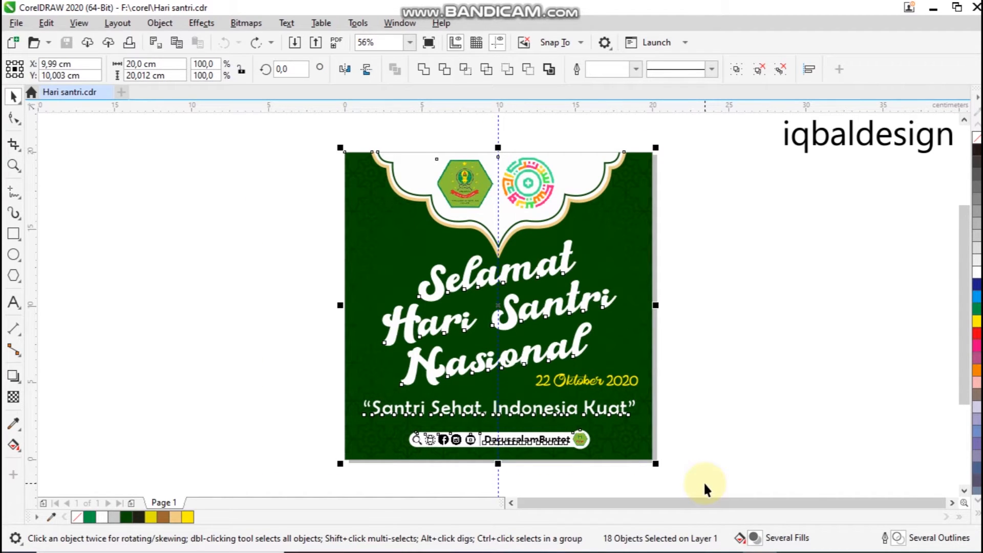
{"action": "key", "text": "Delete"}
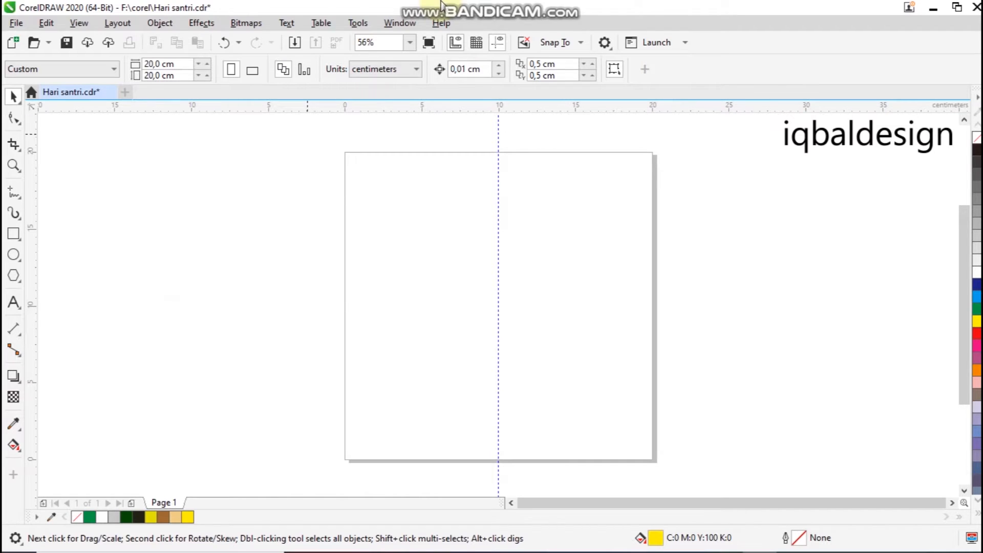
{"action": "mouse_move", "coordinate": [442, 5]}
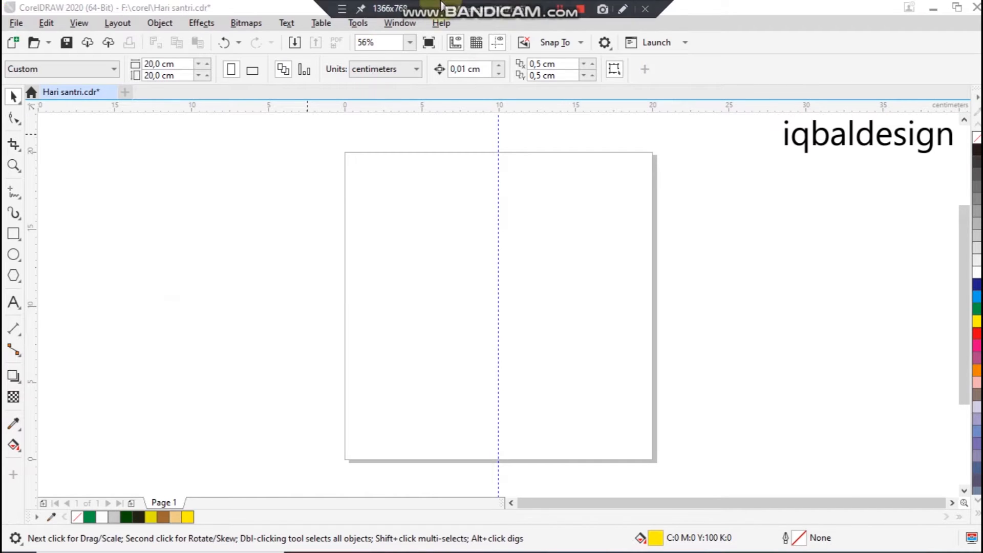
{"action": "left_click", "coordinate": [567, 9]}
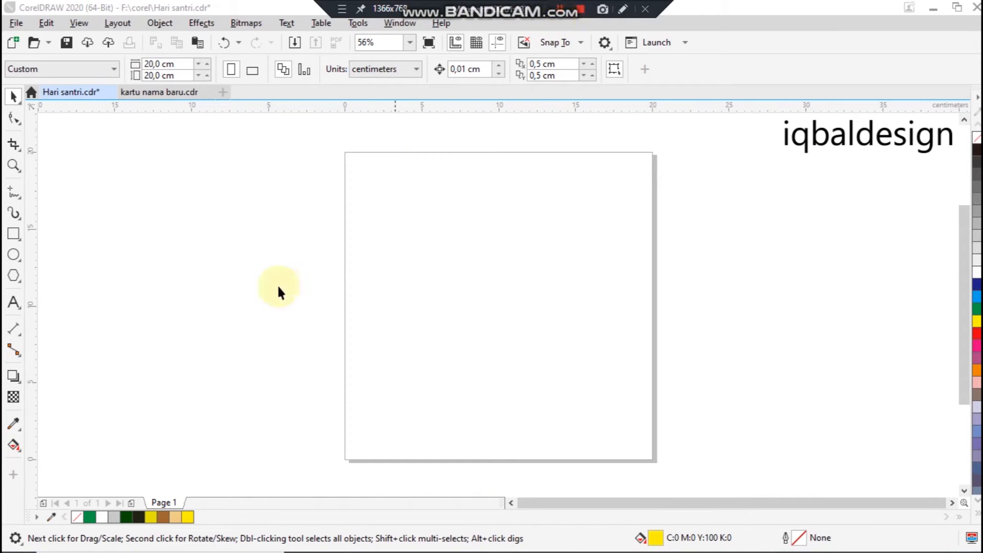
{"action": "mouse_move", "coordinate": [497, 2]}
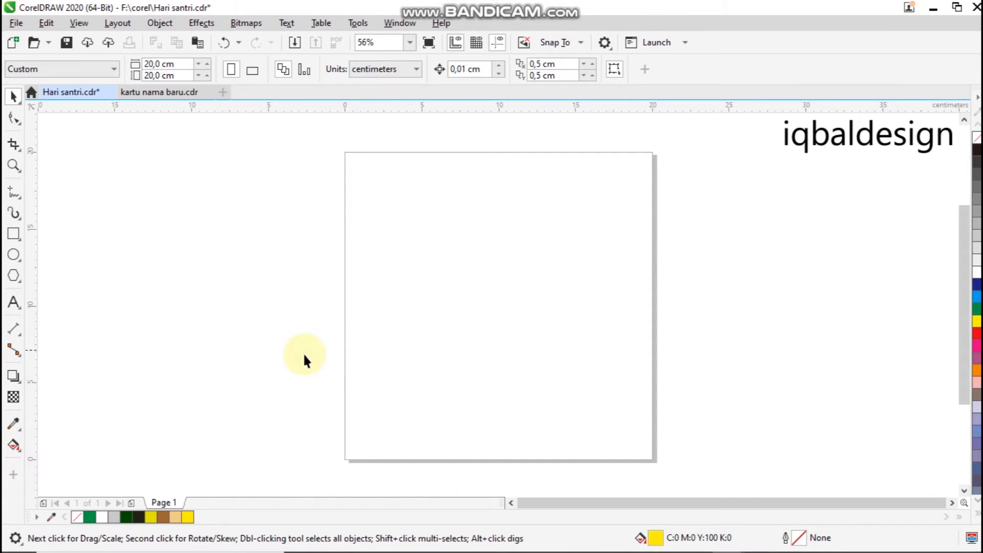
Step: Draw a yellow rectangle of about 20.1 by 20 cm covering the whole page
{"action": "left_click", "coordinate": [14, 235]}
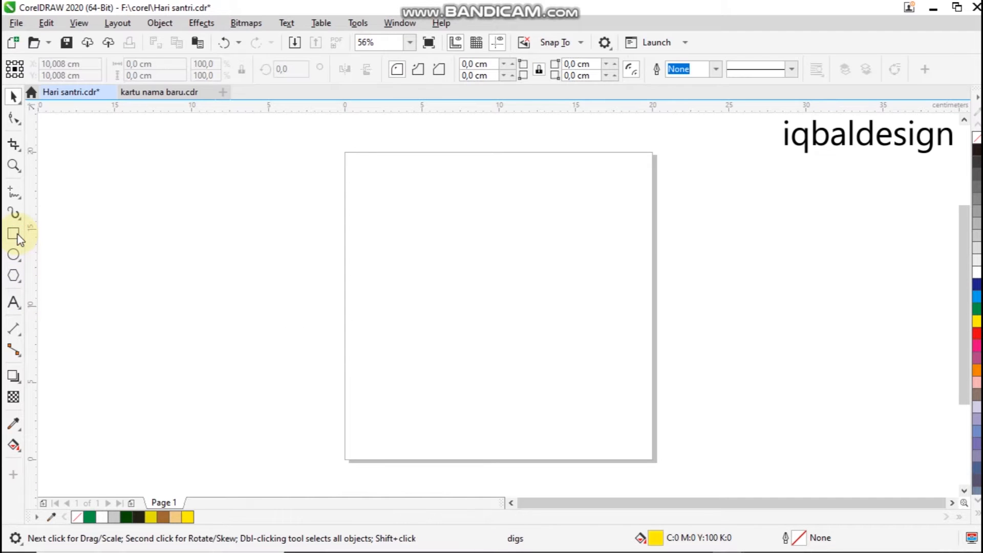
{"action": "left_click_drag", "start_coordinate": [343, 152], "coordinate": [652, 460]}
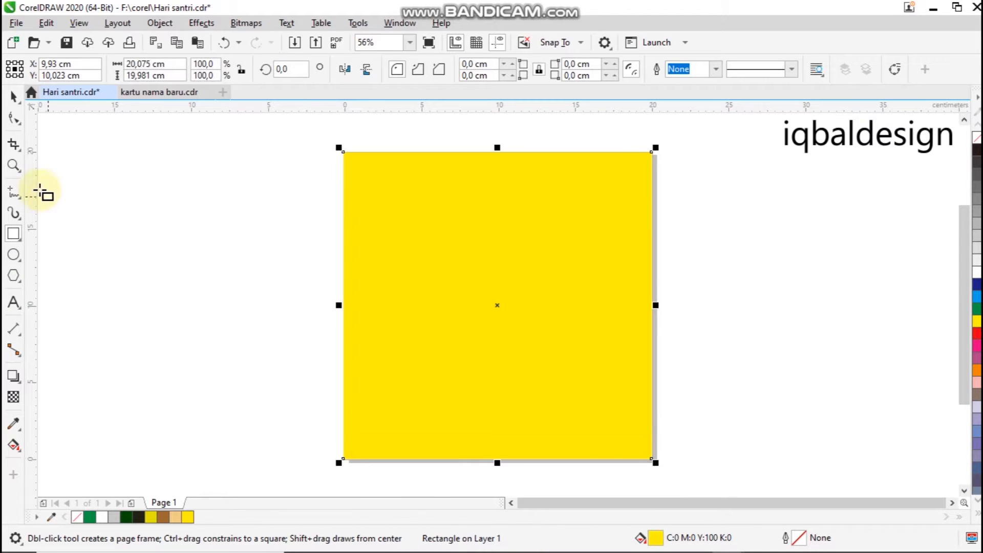
{"action": "left_click", "coordinate": [16, 97]}
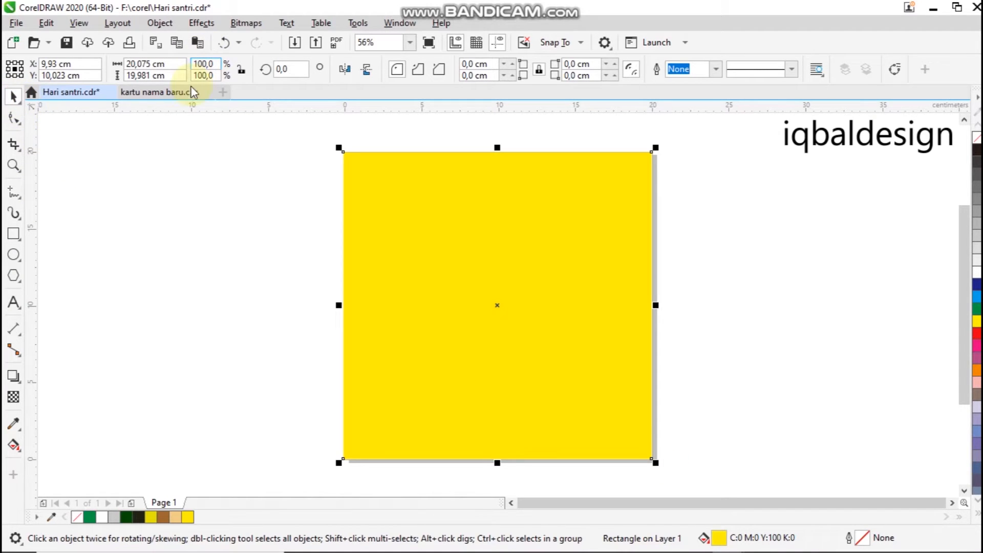
{"action": "left_click", "coordinate": [186, 189]}
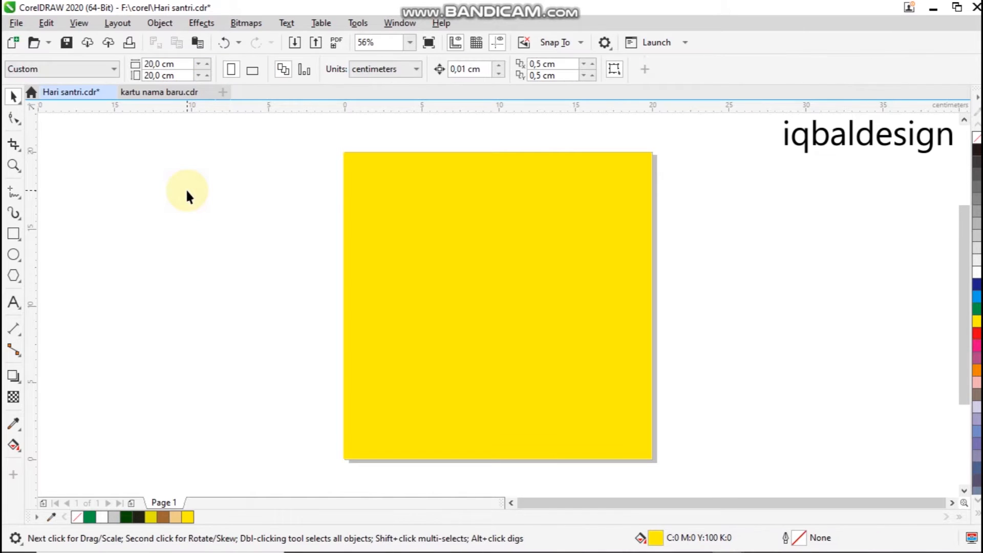
Step: Set the rectangle's width and height to 20 cm each
{"action": "left_click", "coordinate": [486, 238]}
{"action": "left_click", "coordinate": [145, 64]}
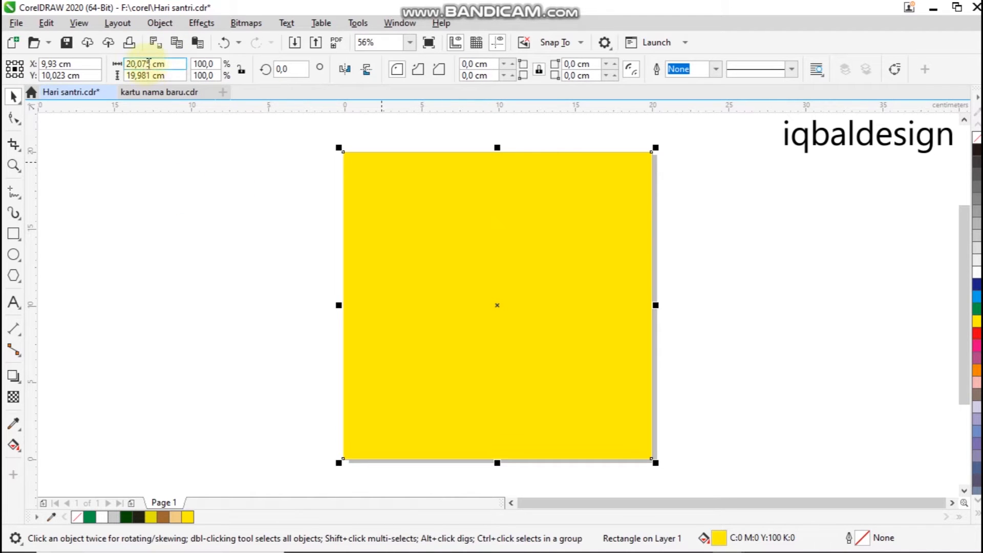
{"action": "left_click_drag", "start_coordinate": [150, 64], "coordinate": [77, 67]}
{"action": "type", "text": "2"}
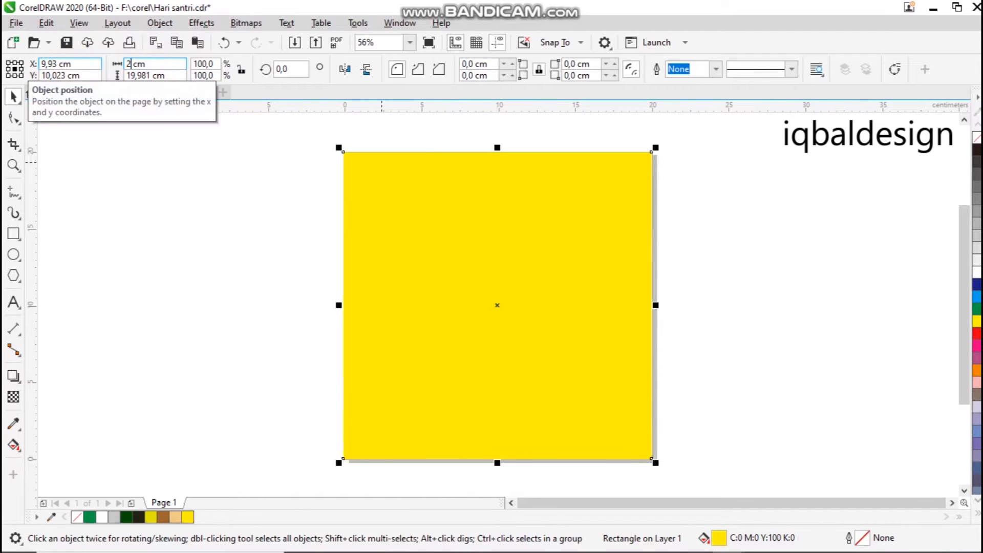
{"action": "key", "text": "Tab"}
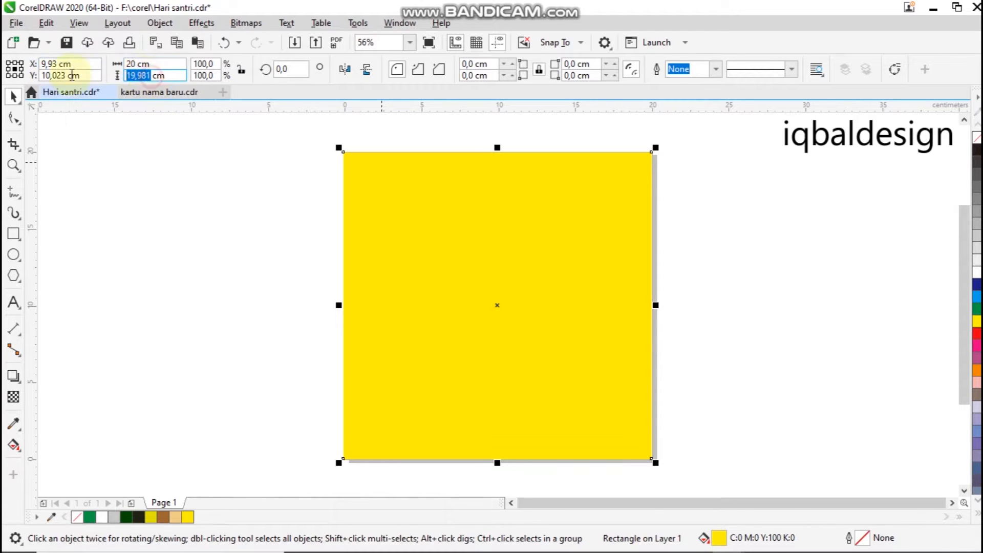
{"action": "type", "text": "20"}
{"action": "key", "text": "Return"}
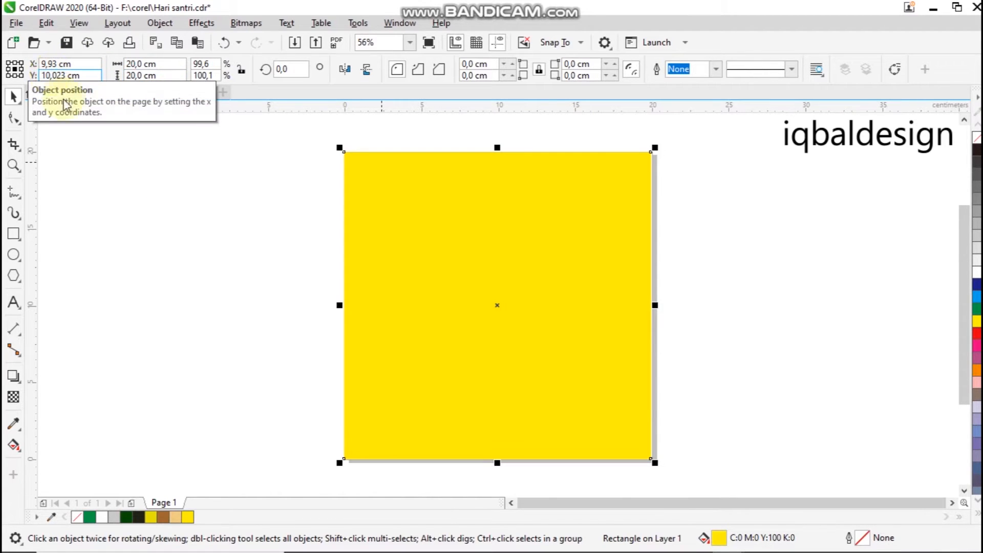
Step: Nudge the rectangle horizontally to X 10.0 cm so its sides line up with the page, then deselect it
{"action": "left_click", "coordinate": [171, 229]}
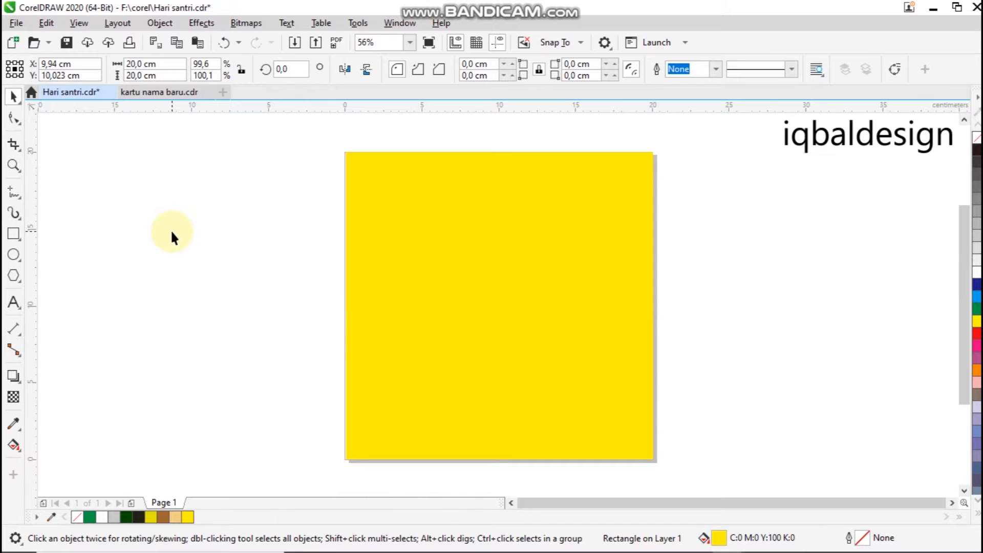
{"action": "key", "text": "ctrl+z"}
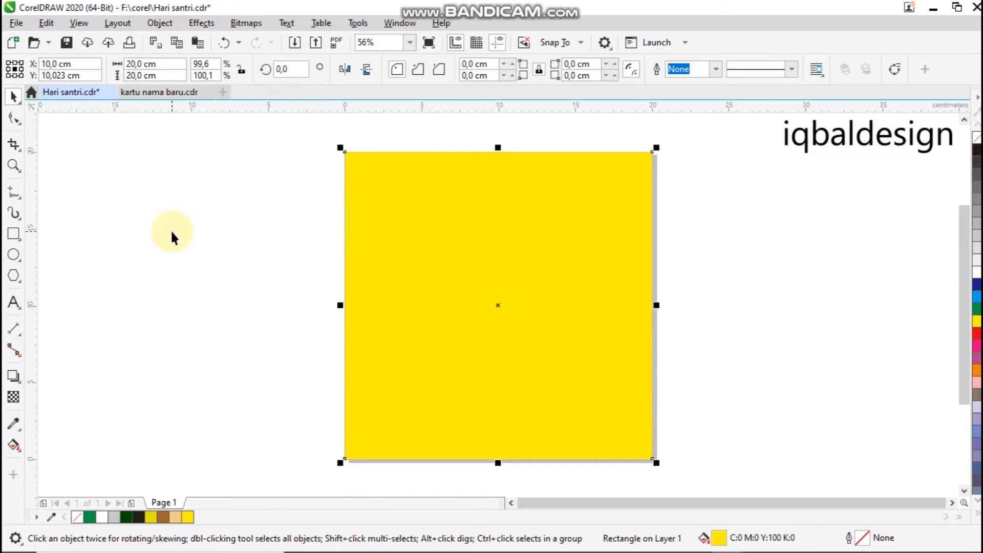
{"action": "left_click", "coordinate": [172, 233]}
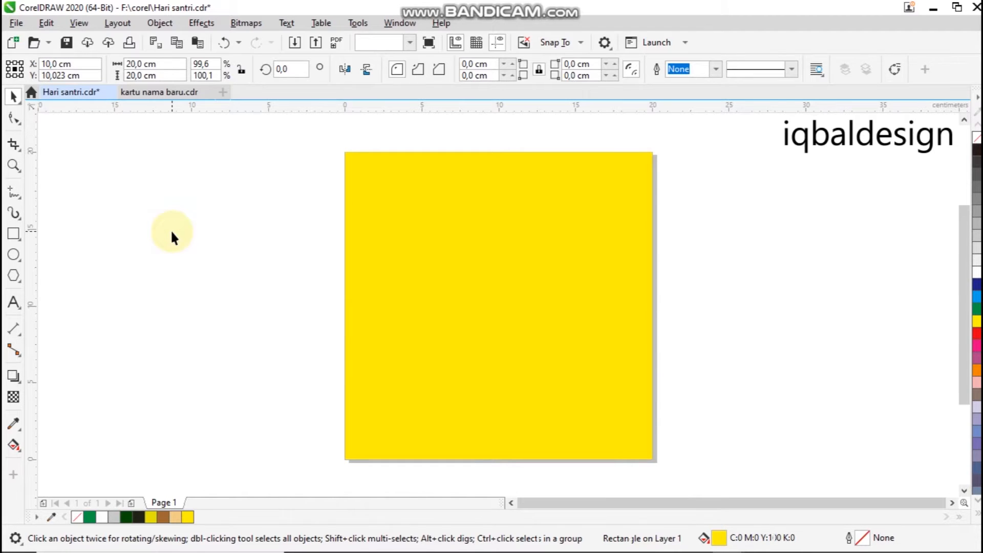
{"action": "left_click", "coordinate": [377, 240]}
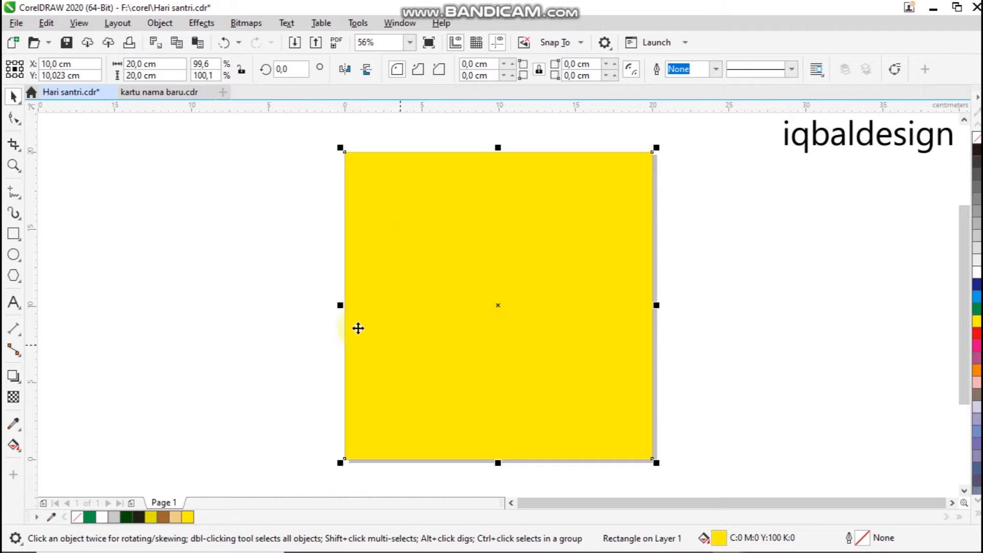
{"action": "left_click", "coordinate": [207, 278]}
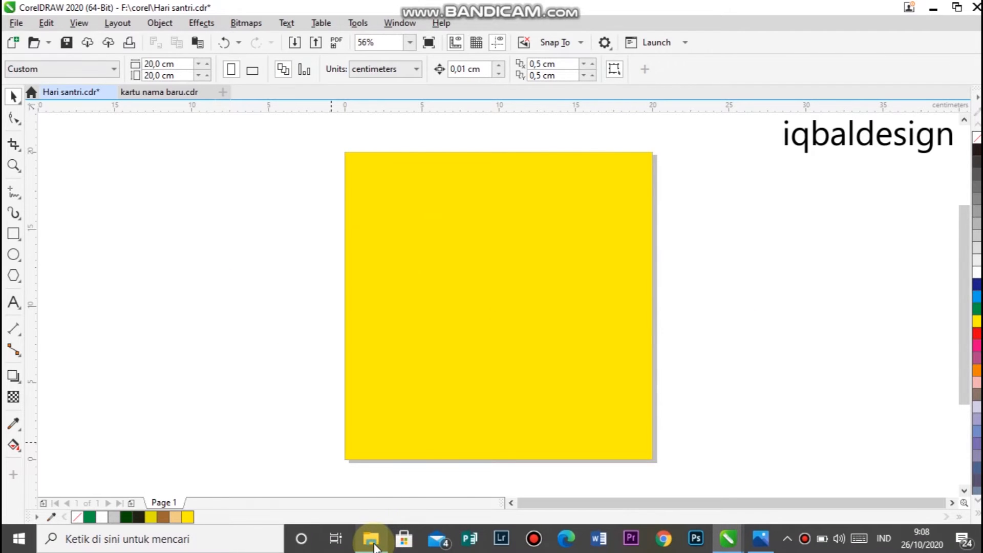
Step: Switch to File Explorer and search the corel folder for "palet"
{"action": "left_click", "coordinate": [371, 539]}
{"action": "scroll", "coordinate": [509, 345], "scroll_direction": "up", "scroll_amount": 1}
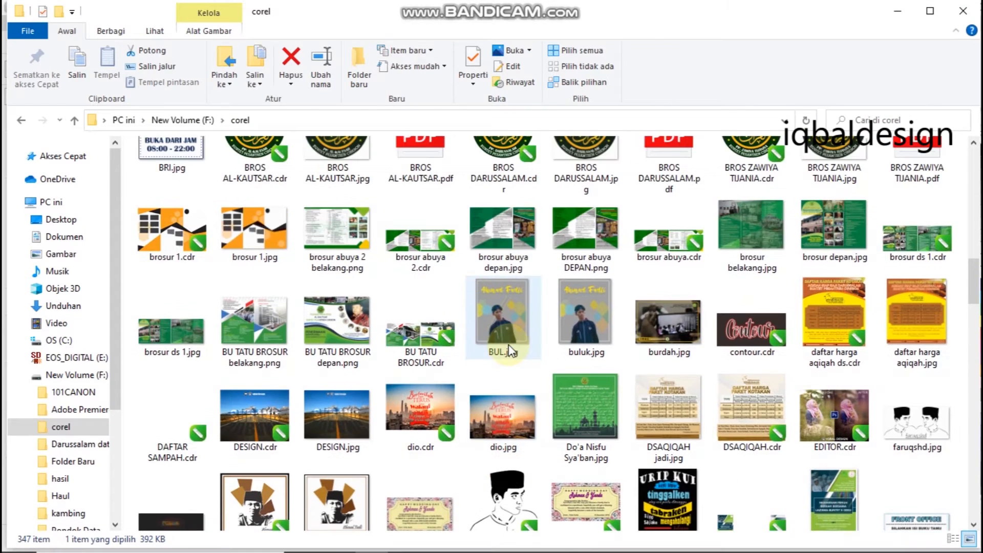
{"action": "left_click", "coordinate": [901, 120]}
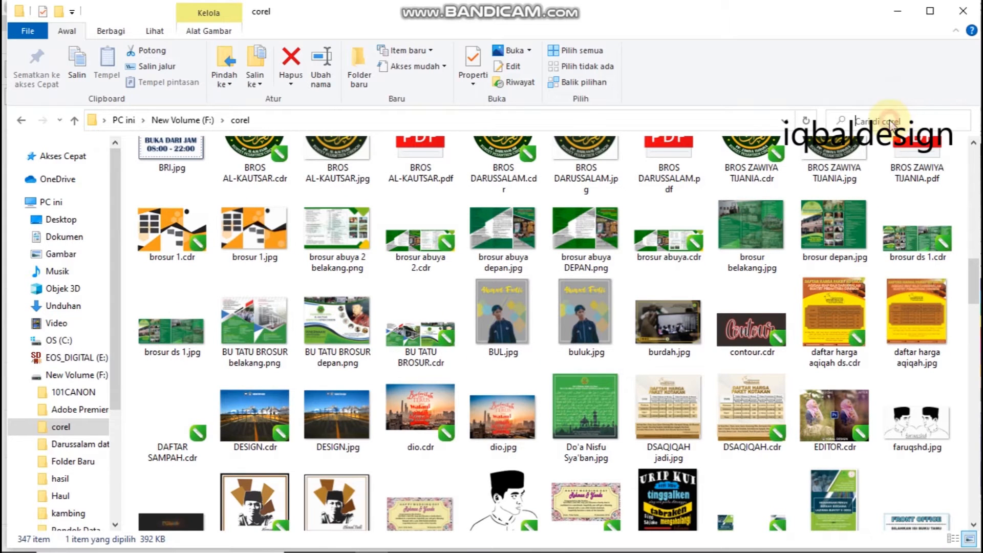
{"action": "type", "text": "palet"}
{"action": "scroll", "coordinate": [709, 281], "scroll_direction": "up", "scroll_amount": 5}
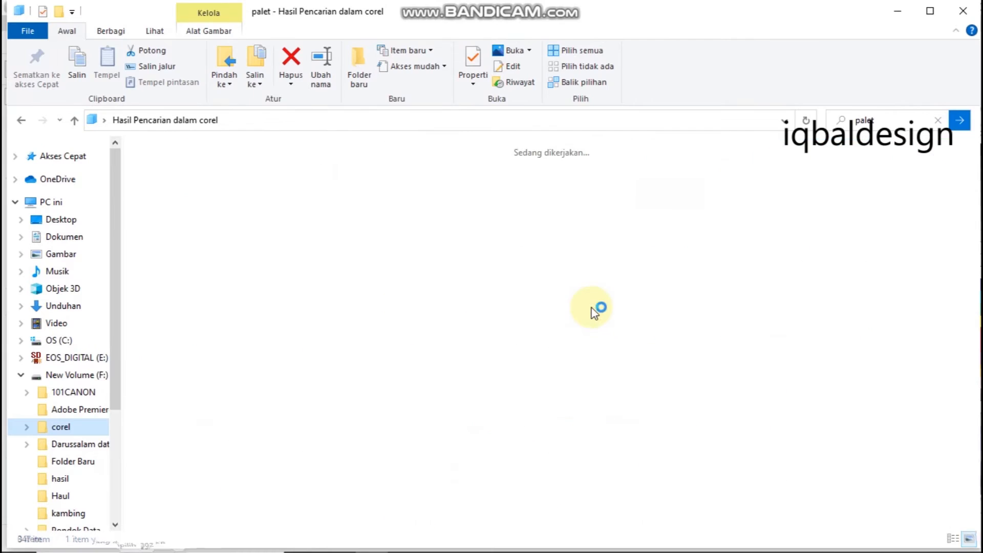
Step: Bring palet.jpg into the CorelDRAW drawing and place it just above the rectangle, at about X 4.5 cm, Y 22.5 cm
{"action": "left_click_drag", "start_coordinate": [222, 155], "coordinate": [625, 499]}
{"action": "left_click", "coordinate": [182, 186]}
{"action": "left_click_drag", "start_coordinate": [156, 167], "coordinate": [415, 125]}
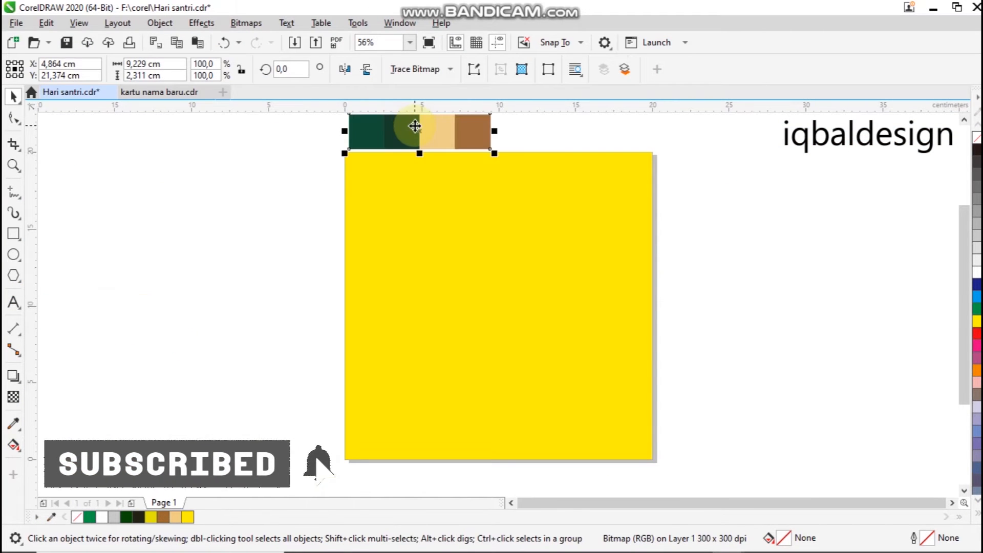
{"action": "scroll", "coordinate": [414, 126], "scroll_direction": "up", "scroll_amount": 3}
{"action": "left_click_drag", "start_coordinate": [422, 215], "coordinate": [415, 194]}
{"action": "scroll", "coordinate": [389, 195], "scroll_direction": "down", "scroll_amount": 2}
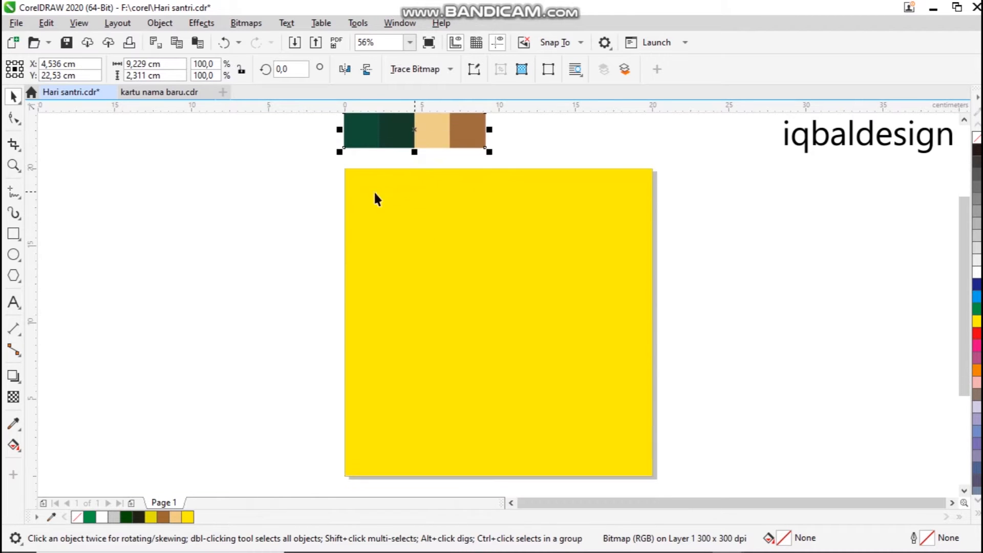
Step: Sample the second, darkest green swatch of the palette image with the Color Eyedropper and fill the rectangle with it
{"action": "left_click", "coordinate": [307, 215]}
{"action": "left_click", "coordinate": [13, 422]}
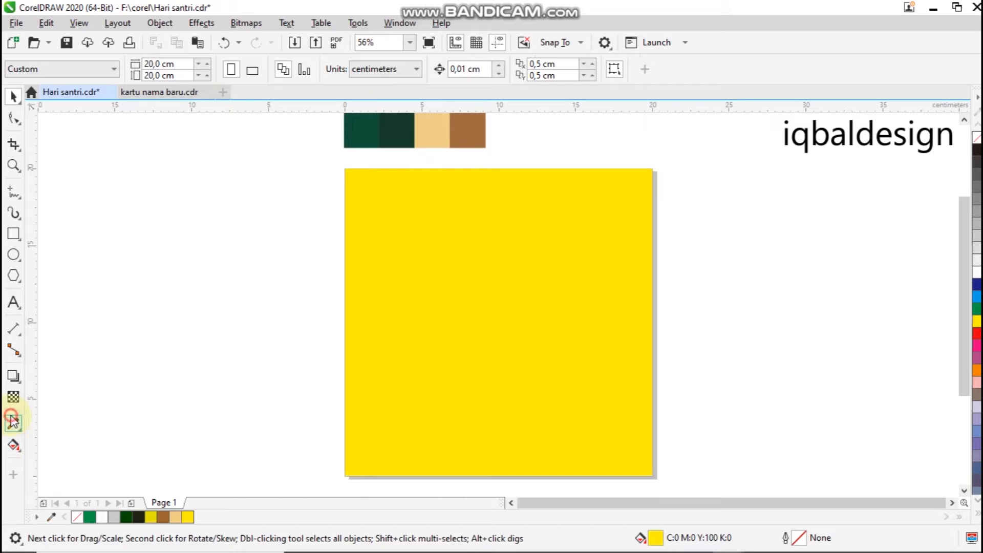
{"action": "left_click", "coordinate": [396, 131]}
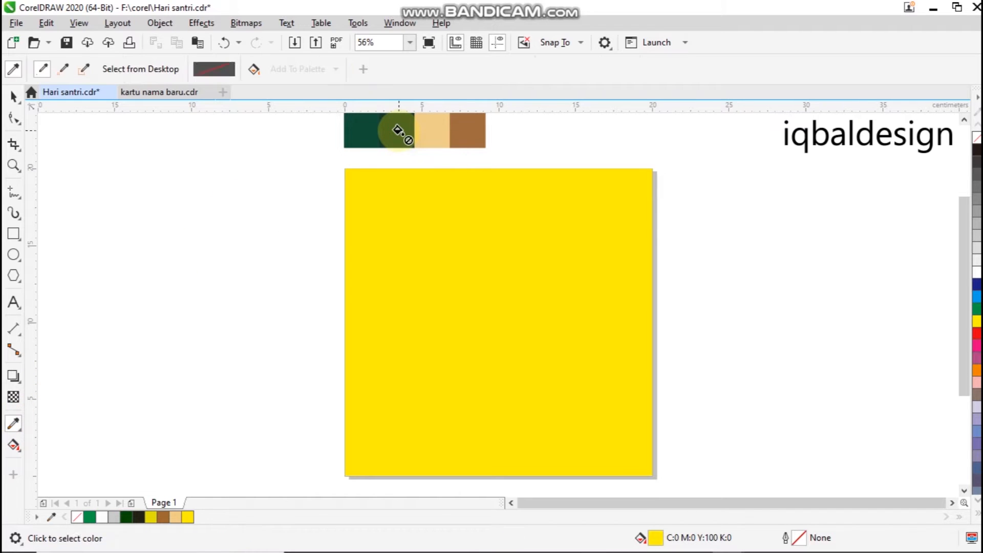
{"action": "left_click", "coordinate": [433, 251]}
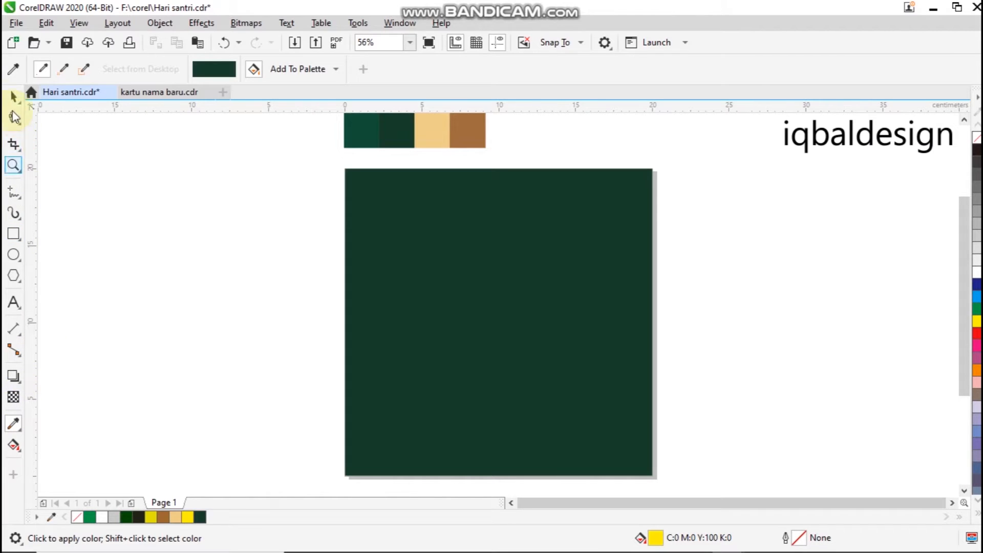
Step: Sample the first green swatch of the palette image and apply it as the rectangle's fill
{"action": "left_click", "coordinate": [13, 69]}
{"action": "left_click", "coordinate": [372, 123]}
{"action": "left_click", "coordinate": [406, 233]}
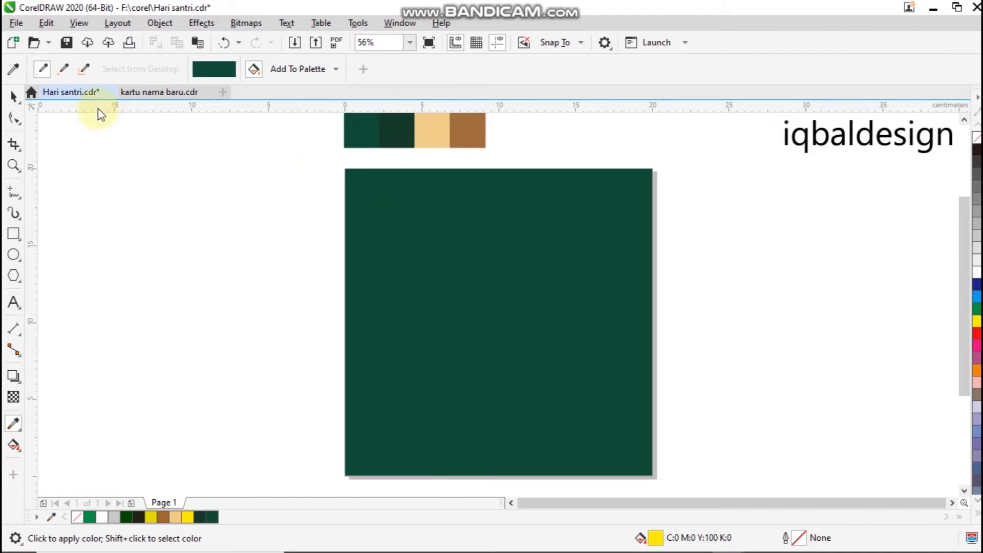
{"action": "left_click", "coordinate": [15, 95]}
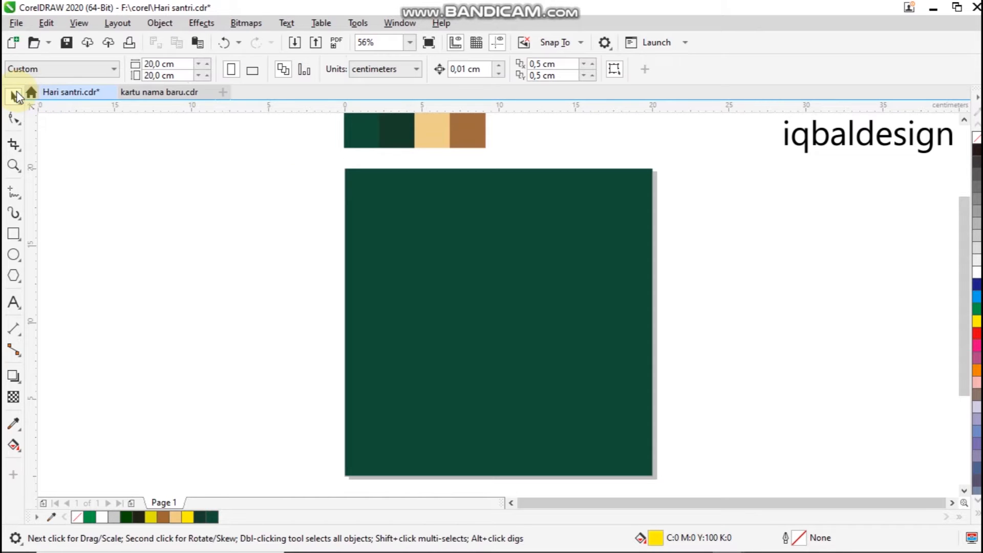
{"action": "left_click", "coordinate": [550, 378]}
{"action": "left_click", "coordinate": [258, 278]}
Step: Switch to File Explorer and open Folder Baru (2) inside the corel folder
{"action": "scroll", "coordinate": [258, 277], "scroll_direction": "up", "scroll_amount": 2}
{"action": "scroll", "coordinate": [258, 277], "scroll_direction": "down", "scroll_amount": 2}
{"action": "scroll", "coordinate": [258, 278], "scroll_direction": "down", "scroll_amount": 1}
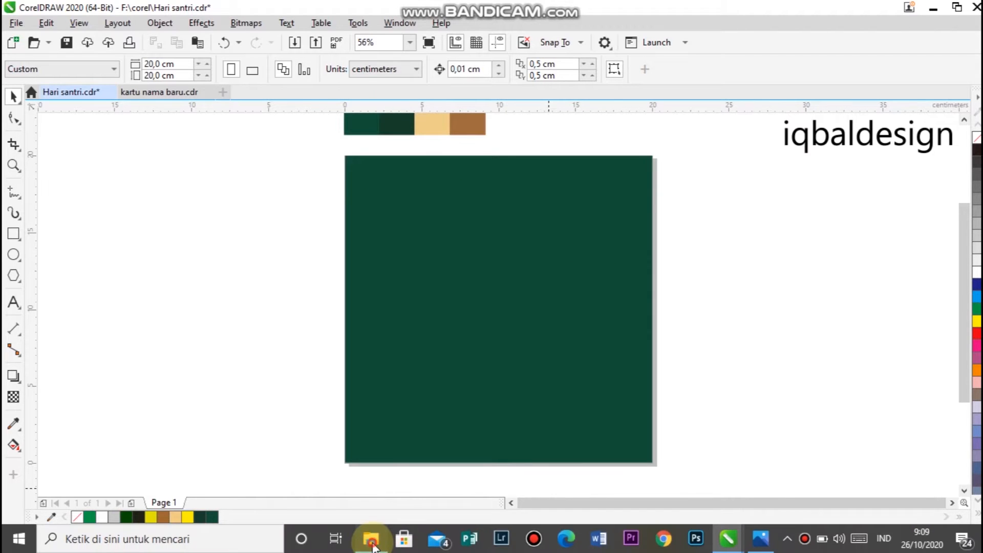
{"action": "left_click", "coordinate": [372, 544]}
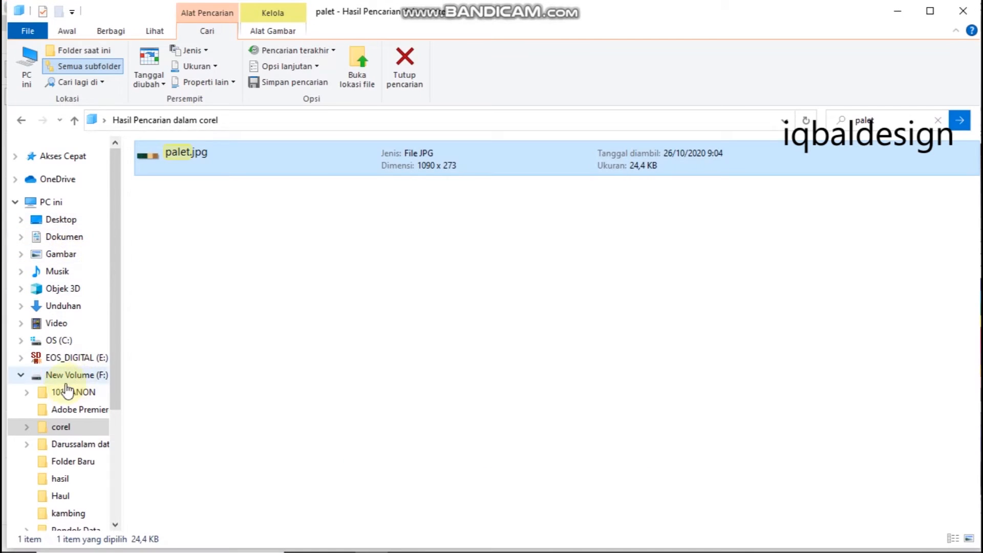
{"action": "left_click", "coordinate": [71, 428]}
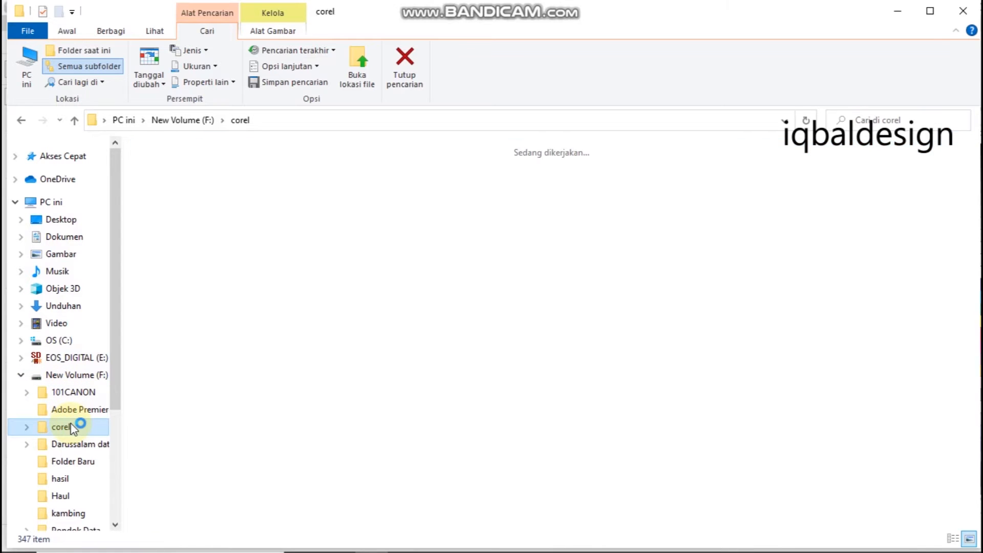
{"action": "double_click", "coordinate": [351, 184]}
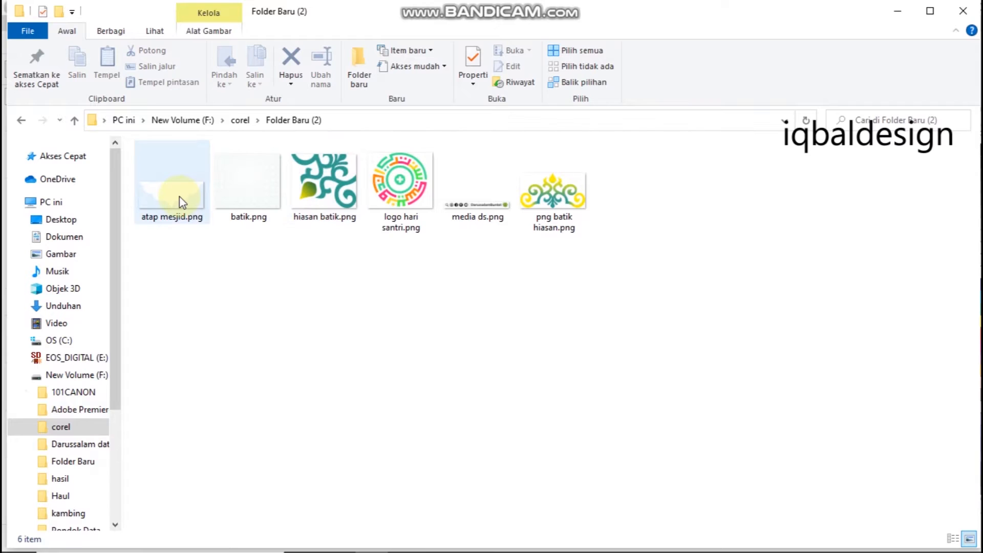
Step: Bring atap mesjid.png into the CorelDRAW drawing and position it centred at the green rectangle's top edge, at about X 10.1 cm, Y 16.7 cm
{"action": "left_click", "coordinate": [180, 200]}
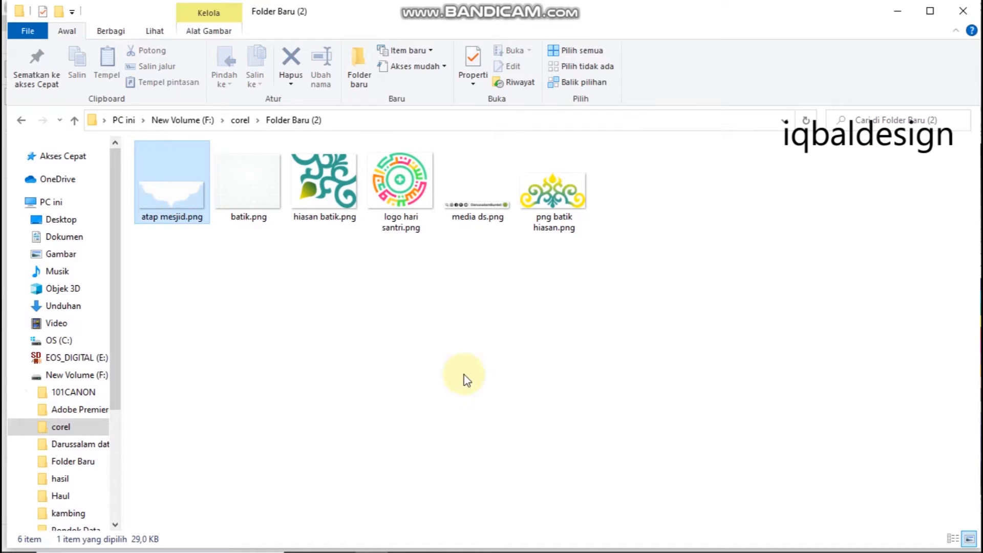
{"action": "left_click_drag", "start_coordinate": [468, 380], "coordinate": [279, 290]}
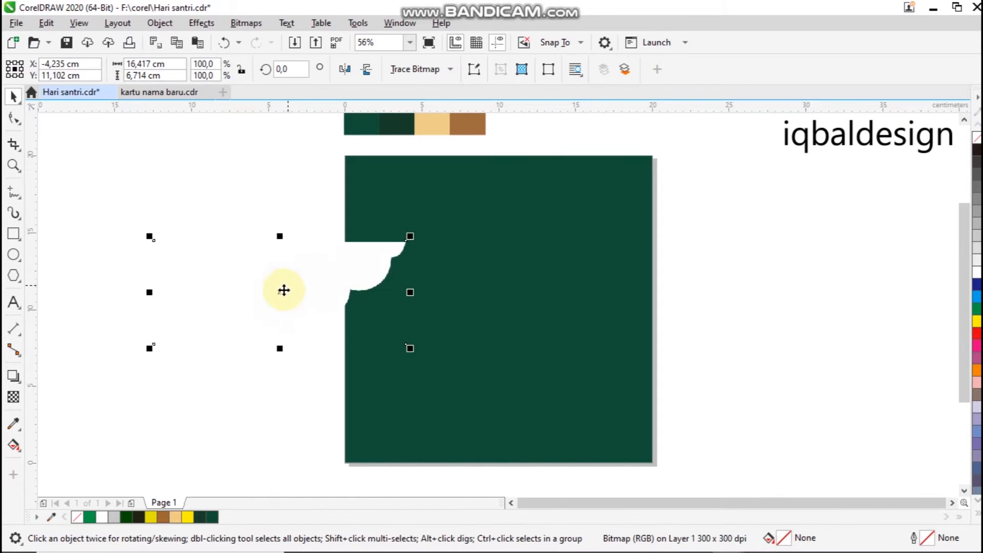
{"action": "left_click_drag", "start_coordinate": [279, 293], "coordinate": [500, 207]}
{"action": "key", "text": "Up"}
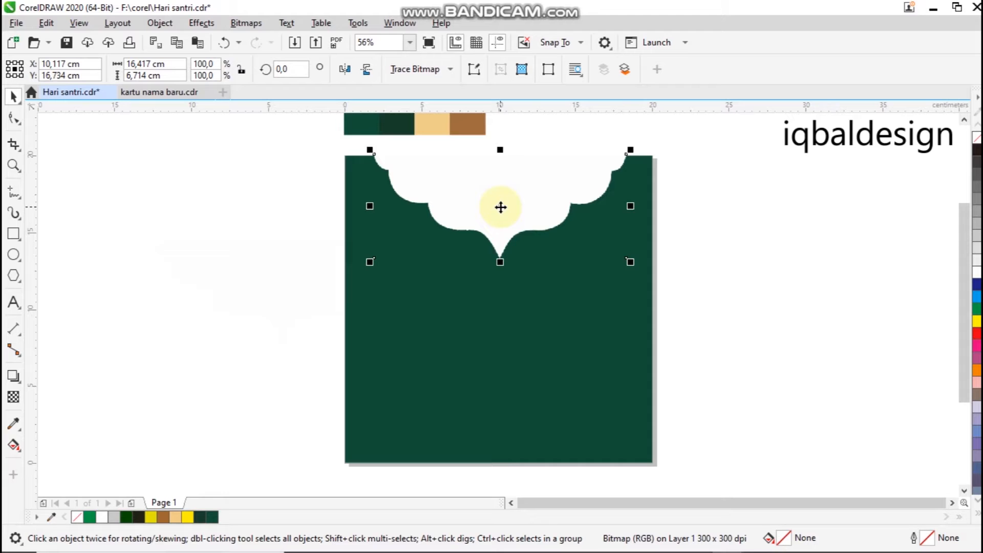
Step: Nudge the mosque-roof ornament vertically to Y 16.694 cm so its top aligns with the green rectangle's top edge
{"action": "key", "text": "Down"}
{"action": "key", "text": "Down"}
{"action": "key", "text": "Down"}
{"action": "key", "text": "Down"}
{"action": "key", "text": "Down"}
{"action": "key", "text": "Down"}
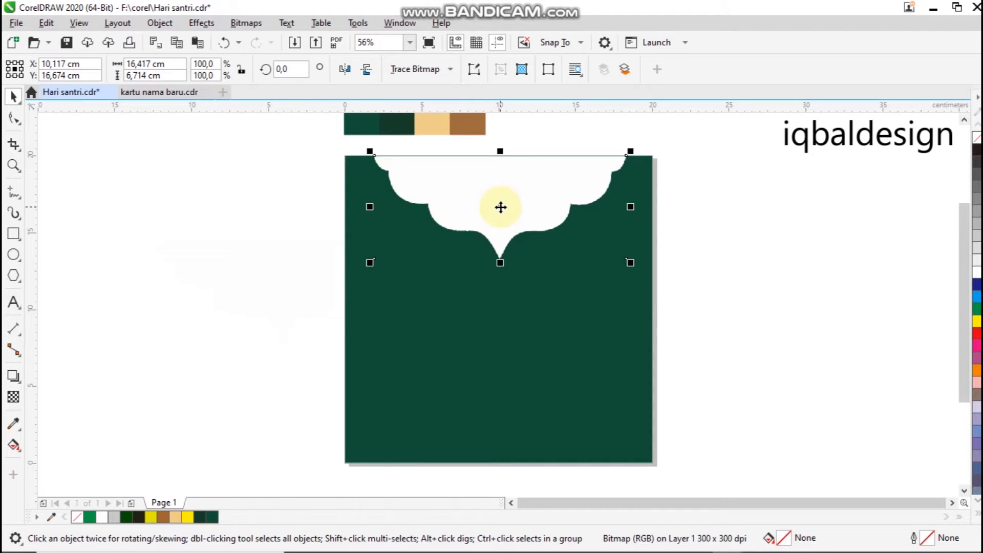
{"action": "key", "text": "Up"}
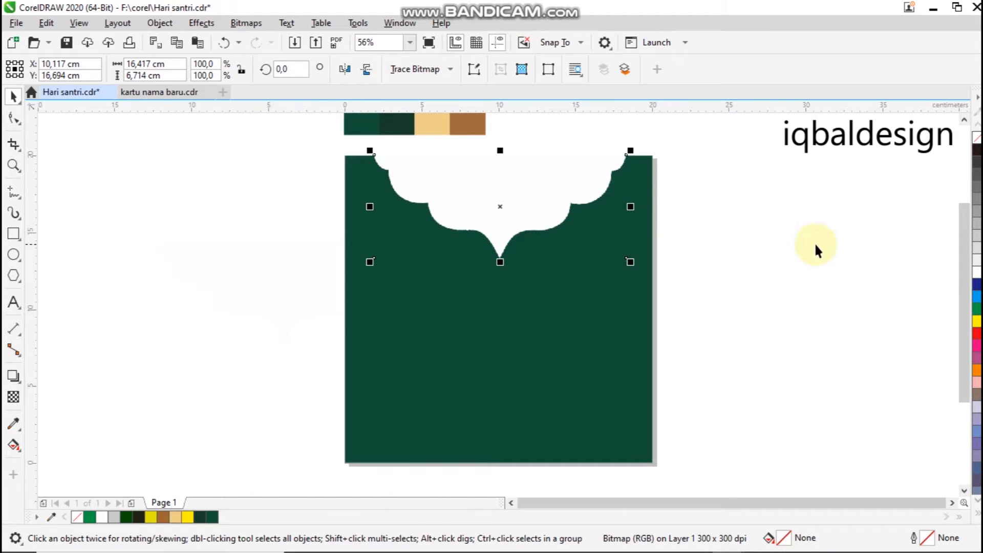
{"action": "left_click", "coordinate": [816, 247]}
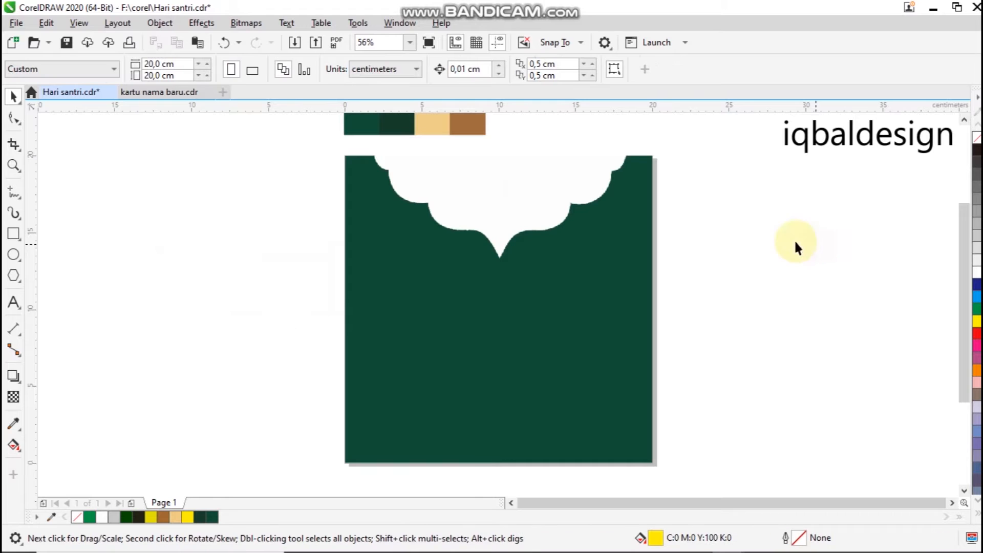
Step: Trace the two uppermost scallops on the ornament's left side with the 3-Point Curve tool, starting at the rectangle's top edge
{"action": "scroll", "coordinate": [167, 174], "scroll_direction": "up", "scroll_amount": 2}
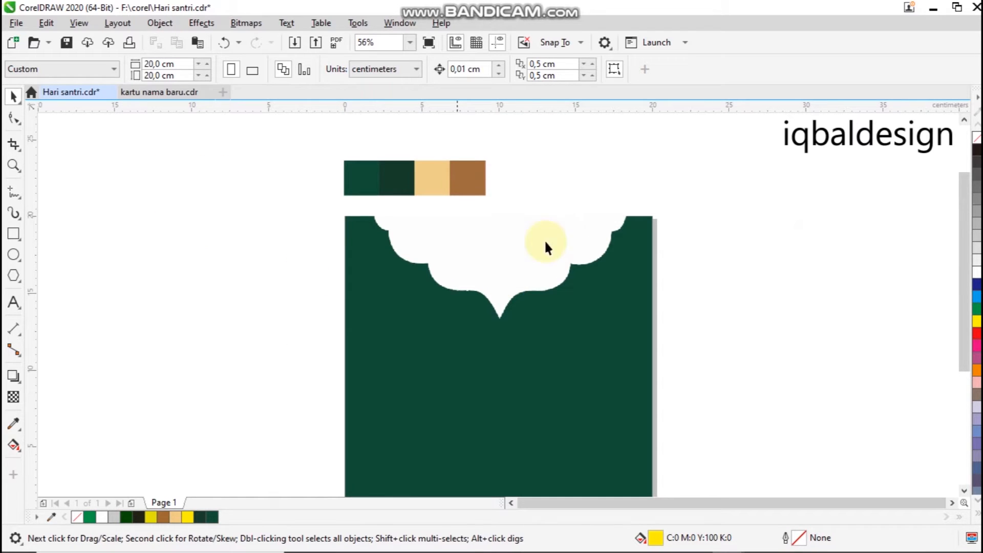
{"action": "left_click", "coordinate": [20, 200]}
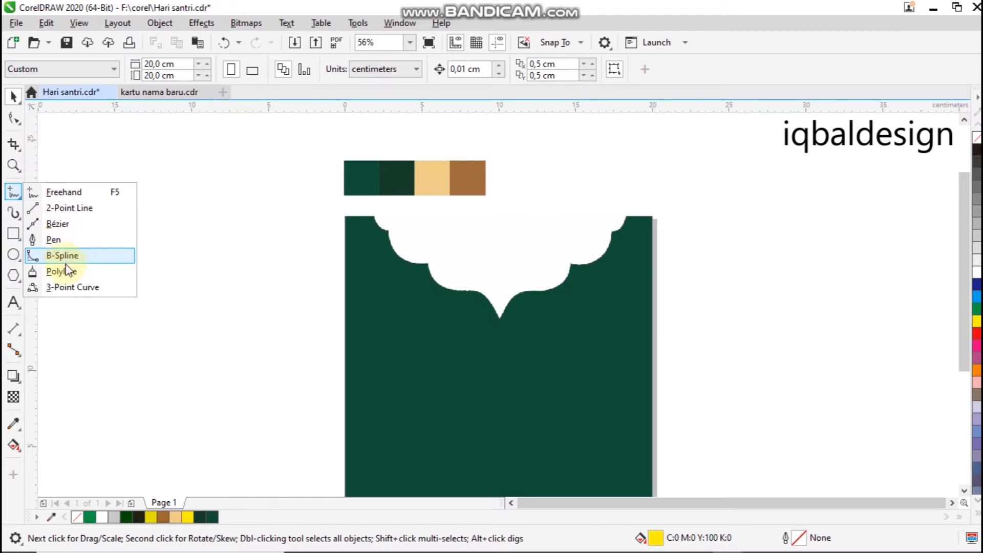
{"action": "left_click", "coordinate": [68, 289]}
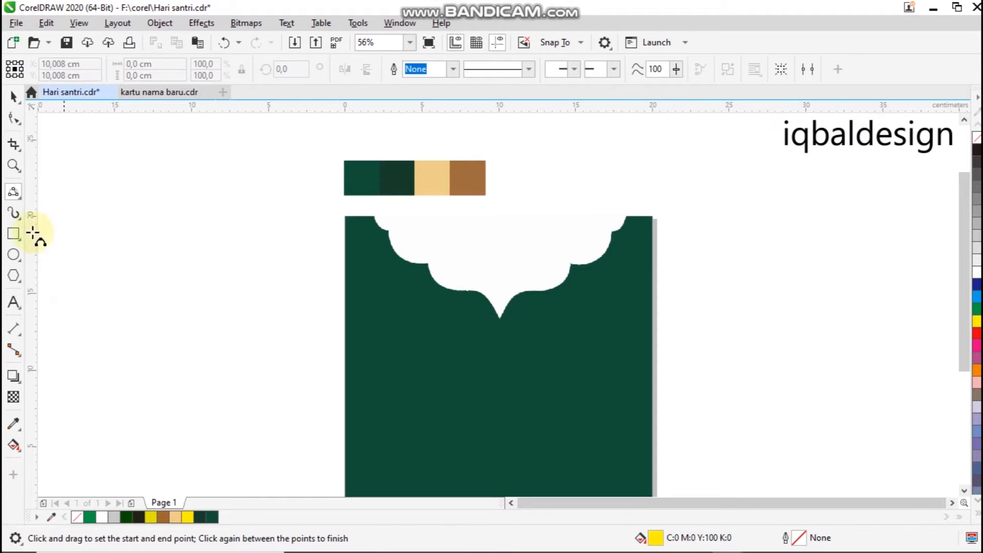
{"action": "left_click", "coordinate": [12, 168]}
{"action": "left_click_drag", "start_coordinate": [318, 193], "coordinate": [689, 345]}
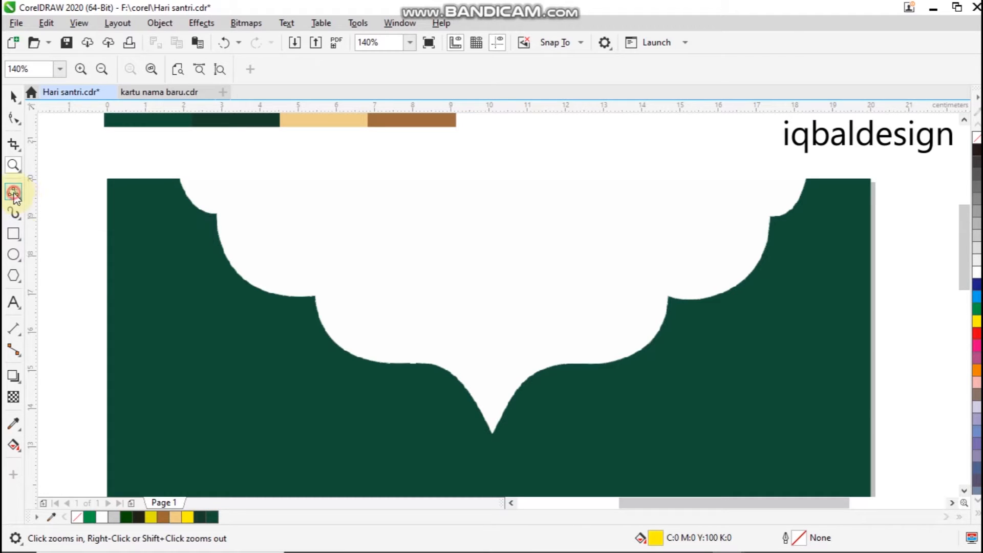
{"action": "left_click", "coordinate": [16, 196]}
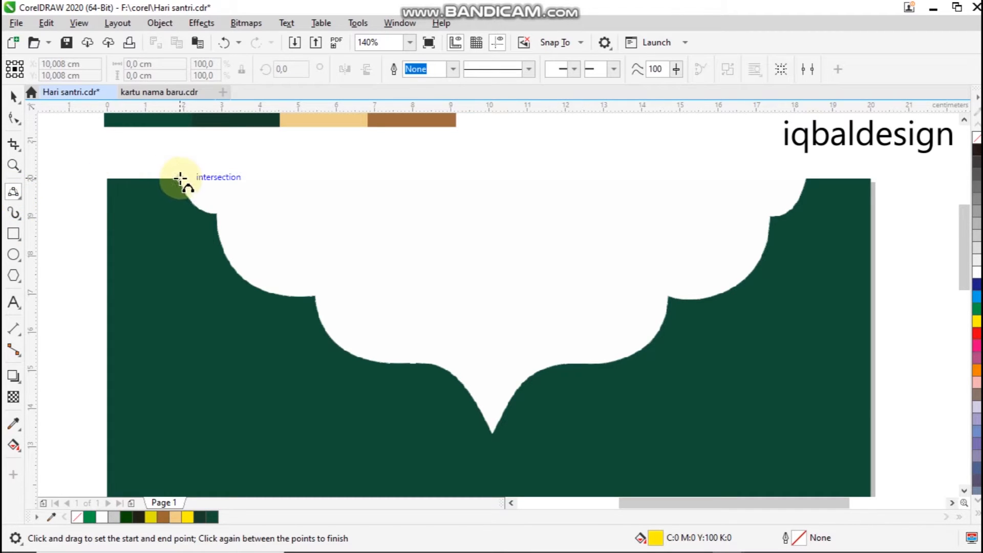
{"action": "left_click_drag", "start_coordinate": [180, 178], "coordinate": [216, 213]}
{"action": "left_click", "coordinate": [195, 207]}
{"action": "left_click_drag", "start_coordinate": [219, 214], "coordinate": [315, 296]}
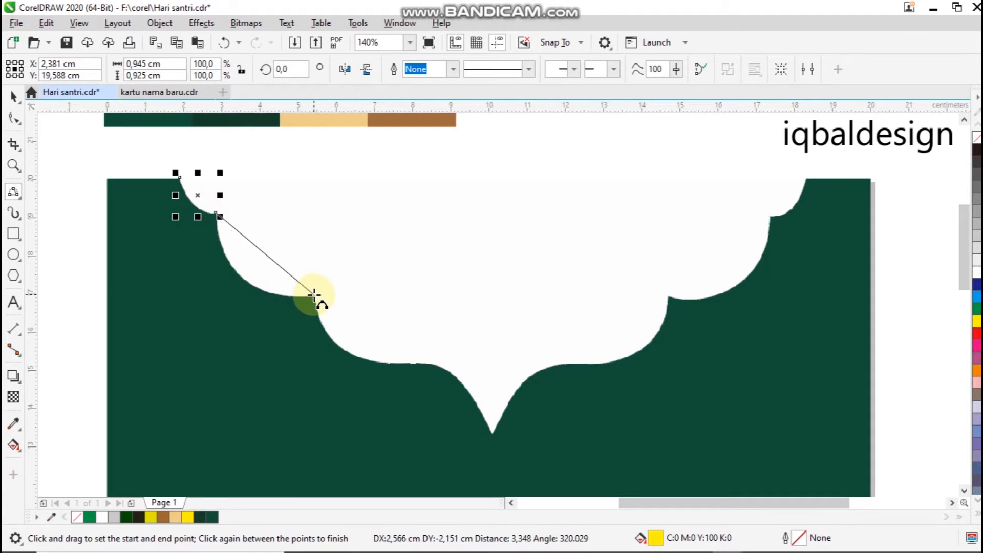
{"action": "left_click", "coordinate": [241, 277]}
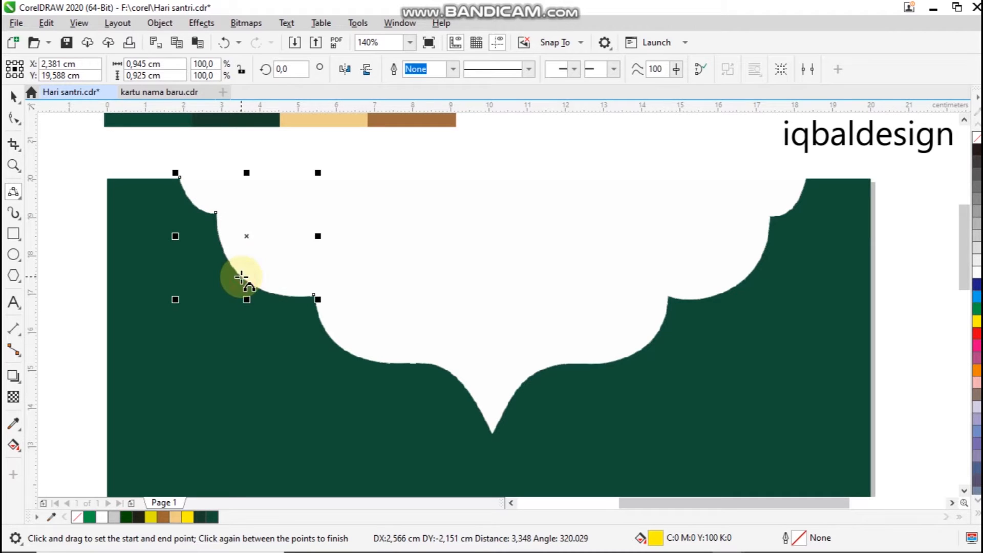
Step: Continue the curve along the lowest left scallop and down to the ornament's pointed tip
{"action": "left_click_drag", "start_coordinate": [314, 296], "coordinate": [425, 364]}
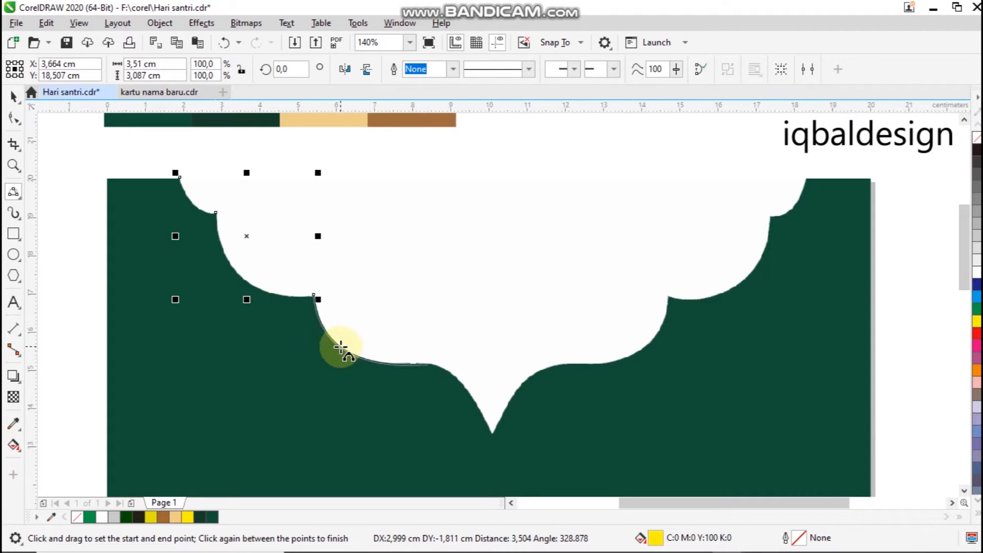
{"action": "left_click", "coordinate": [340, 345]}
{"action": "left_click_drag", "start_coordinate": [431, 365], "coordinate": [501, 439]}
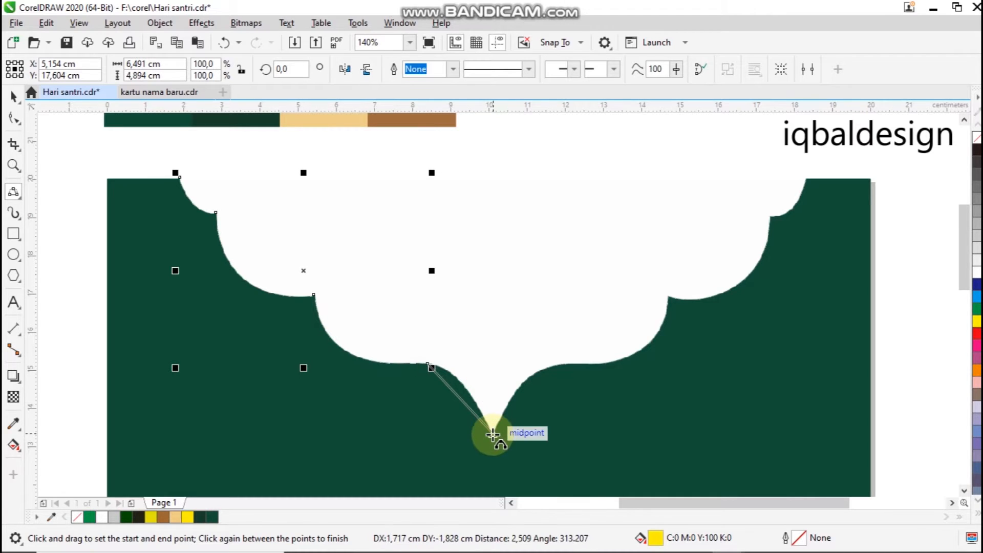
{"action": "left_click", "coordinate": [446, 377]}
Step: Continue the three-point curve from the tip up the ornament's right side, through its lower and middle scallops
{"action": "left_click_drag", "start_coordinate": [495, 434], "coordinate": [771, 217]}
{"action": "left_click", "coordinate": [525, 385]}
{"action": "left_click", "coordinate": [648, 340]}
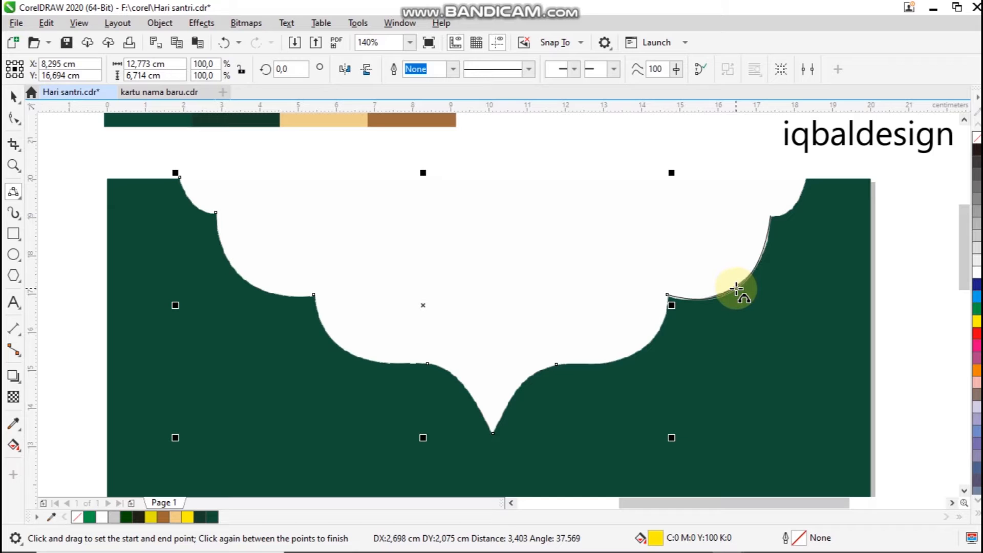
{"action": "left_click", "coordinate": [736, 289]}
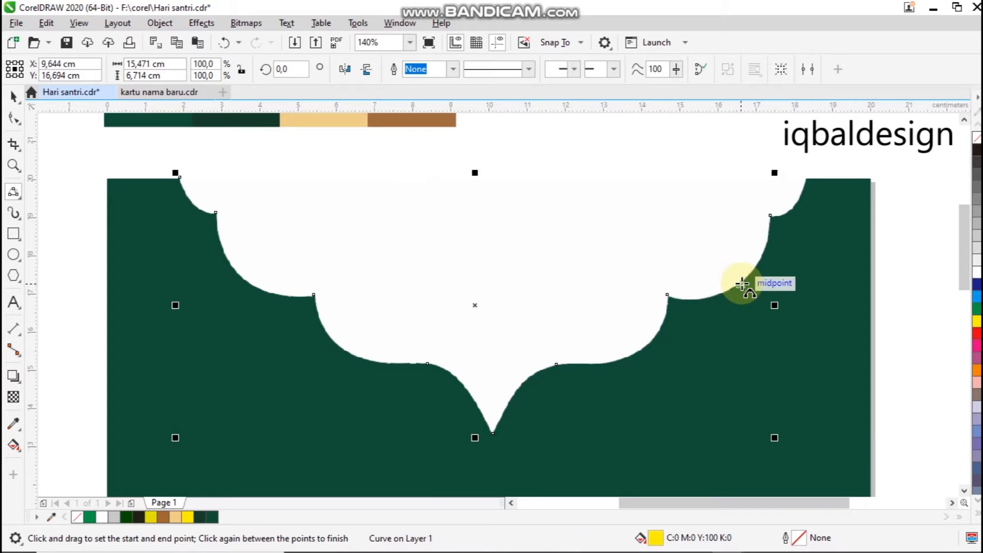
Step: Redraw the arc along the middle right scallop and finish the trace with the uppermost right scallop
{"action": "left_click_drag", "start_coordinate": [668, 296], "coordinate": [771, 217]}
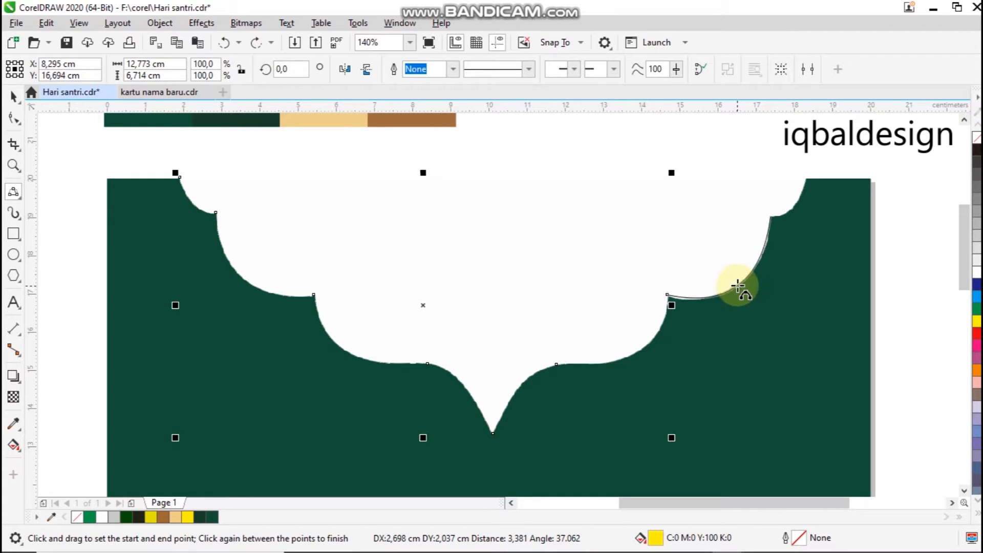
{"action": "left_click", "coordinate": [738, 286]}
{"action": "left_click_drag", "start_coordinate": [770, 217], "coordinate": [807, 178]}
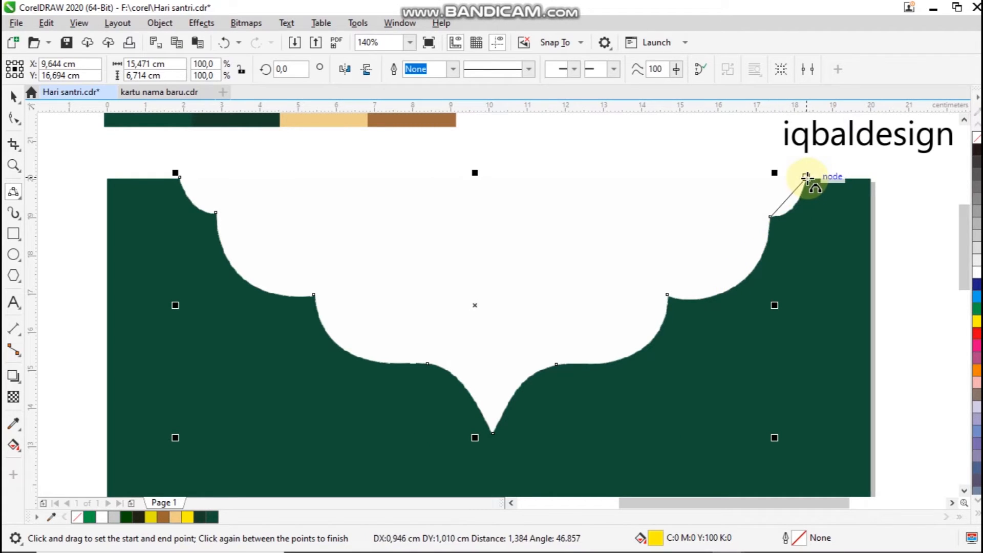
{"action": "left_click", "coordinate": [795, 210]}
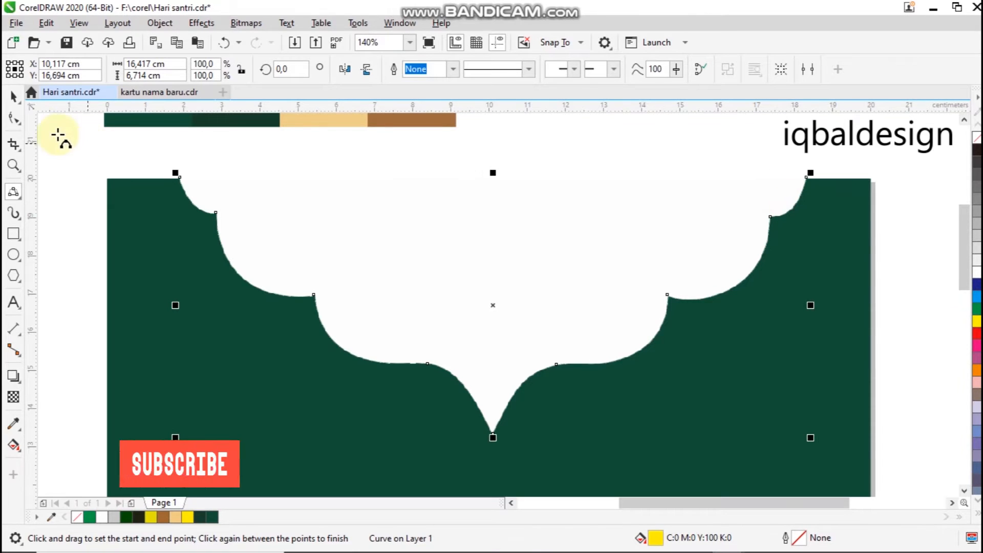
Step: Try a 0.3 cm outline on the traced curve and settle on a width of 0.2 cm
{"action": "left_click", "coordinate": [13, 96]}
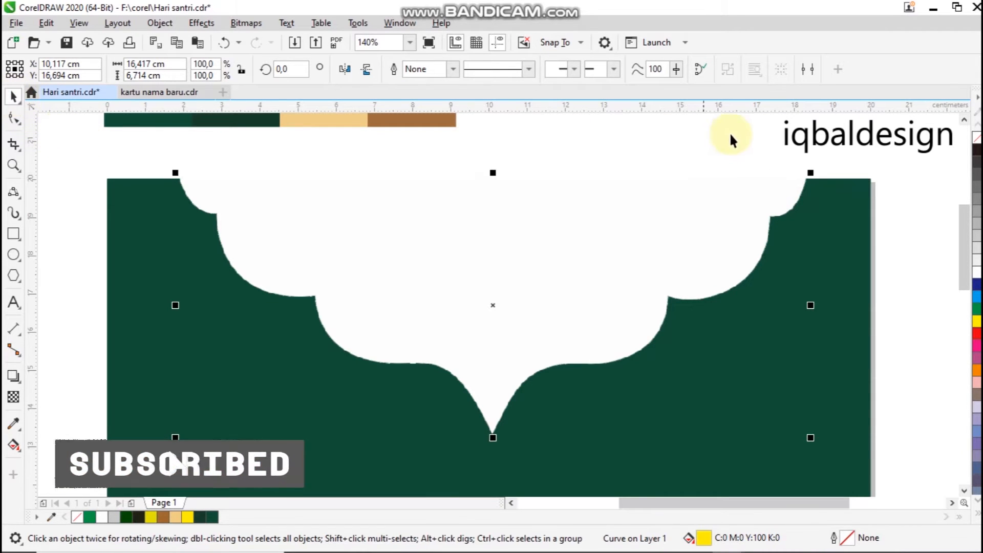
{"action": "left_click", "coordinate": [452, 69]}
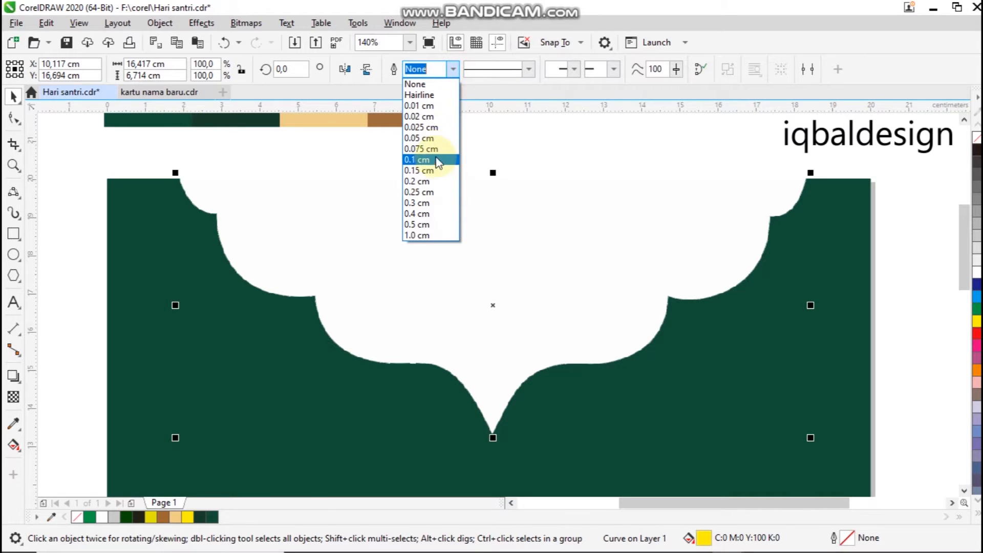
{"action": "left_click", "coordinate": [424, 204]}
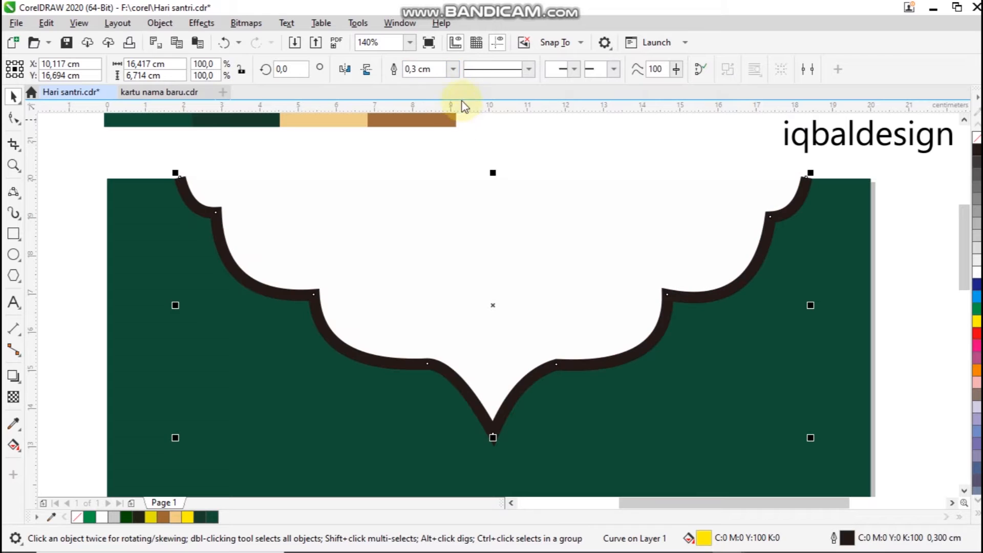
{"action": "left_click", "coordinate": [453, 69]}
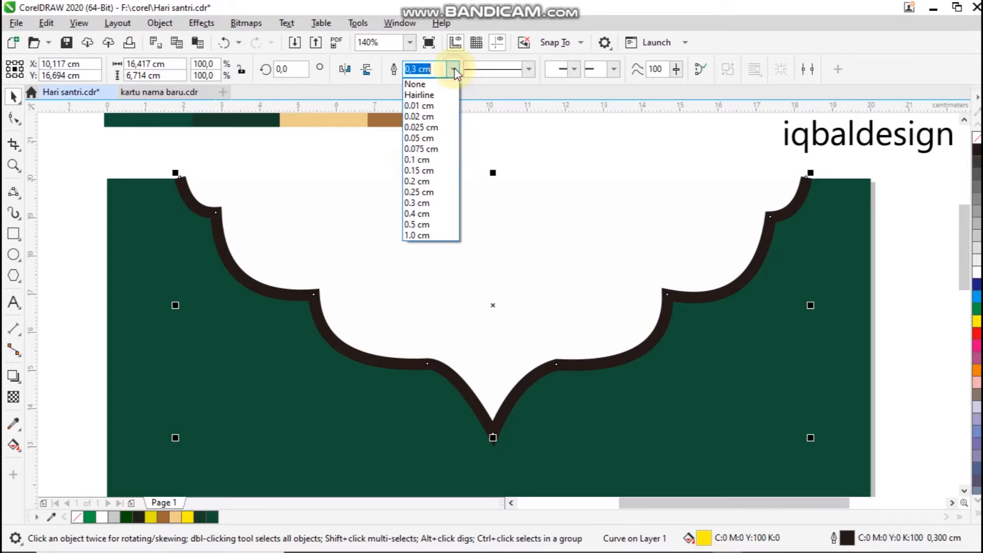
{"action": "left_click", "coordinate": [420, 190]}
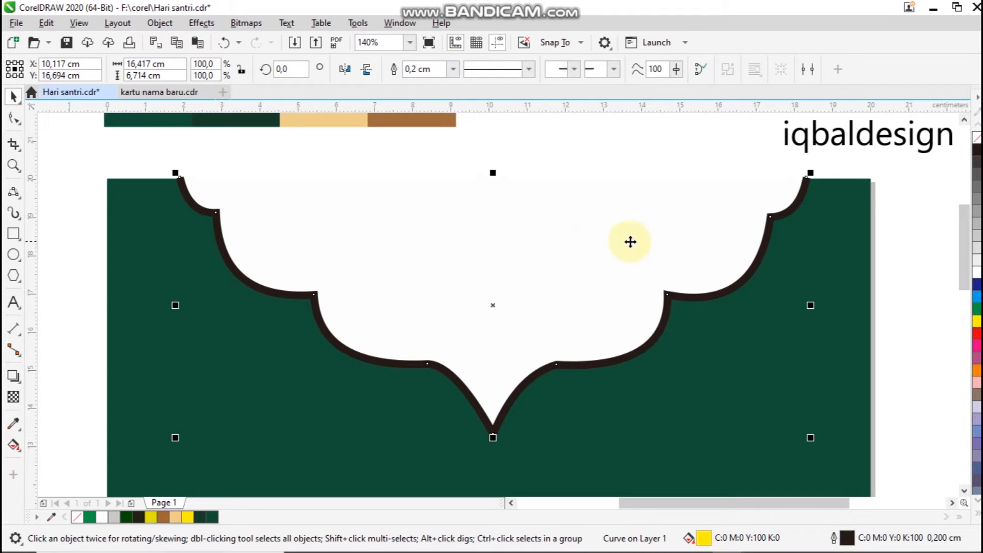
Step: Sample the light gold swatch of the palette image with the Color Eyedropper and apply it to the traced curve's outline
{"action": "left_click", "coordinate": [936, 260]}
{"action": "left_click", "coordinate": [685, 302]}
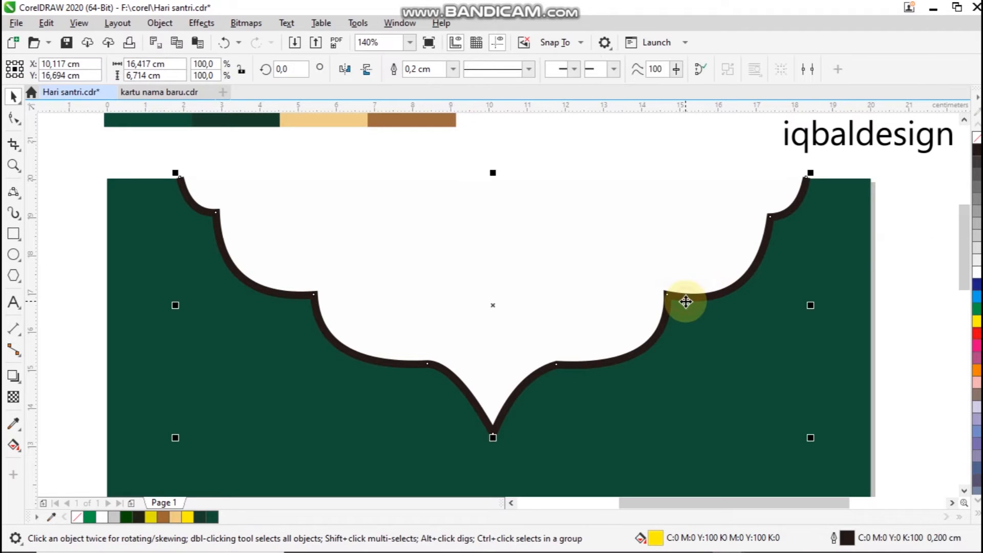
{"action": "left_click", "coordinate": [15, 423]}
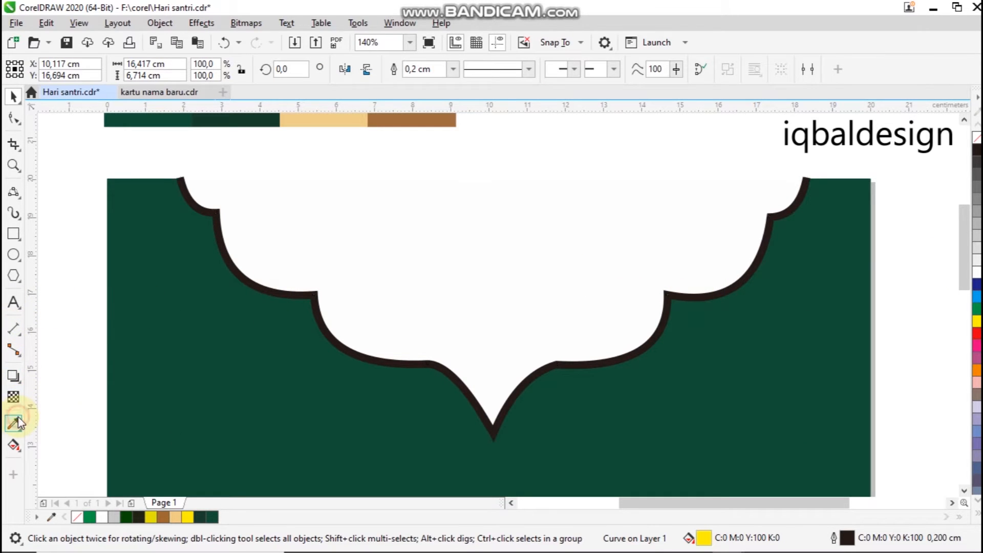
{"action": "left_click", "coordinate": [333, 119]}
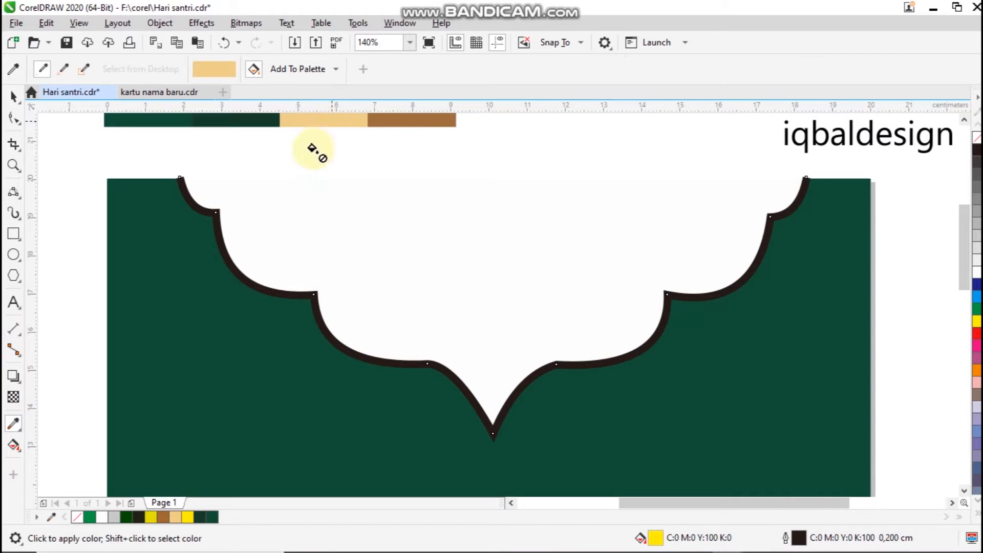
{"action": "left_click", "coordinate": [295, 294]}
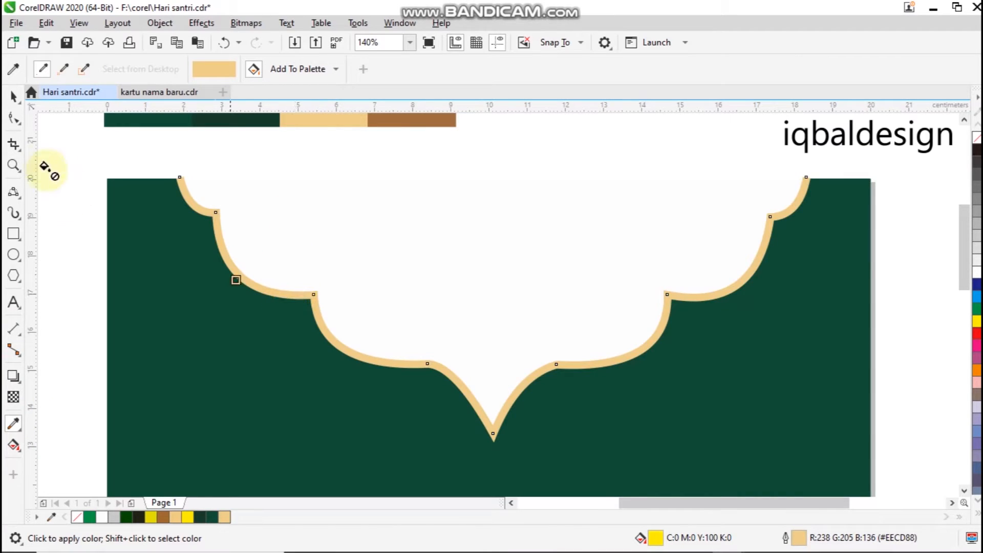
{"action": "left_click", "coordinate": [13, 96]}
{"action": "left_click", "coordinate": [59, 230]}
{"action": "left_click", "coordinate": [142, 239]}
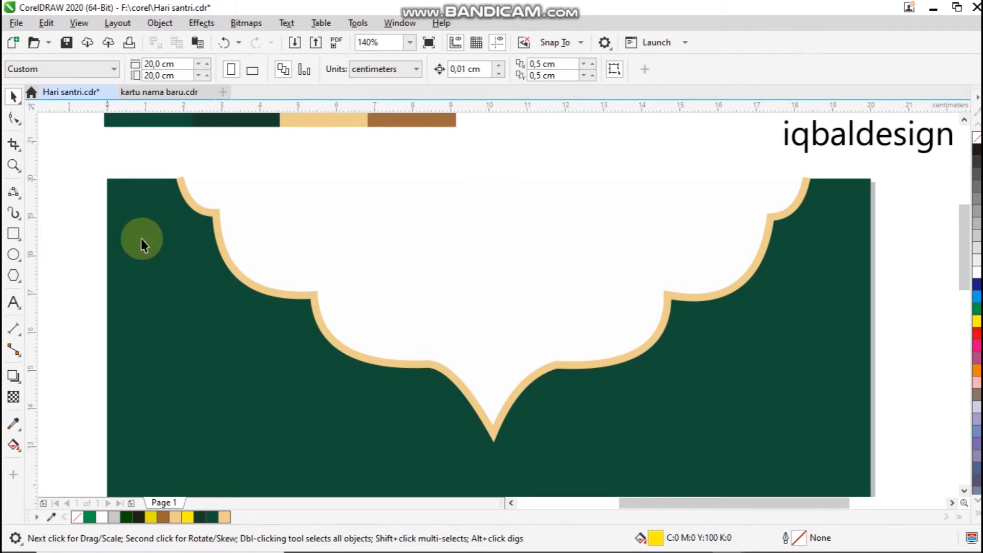
Step: Try duplicating the gold curve, delete the offset copy, and undo the mistaken paste of colour swatches
{"action": "left_click", "coordinate": [248, 274]}
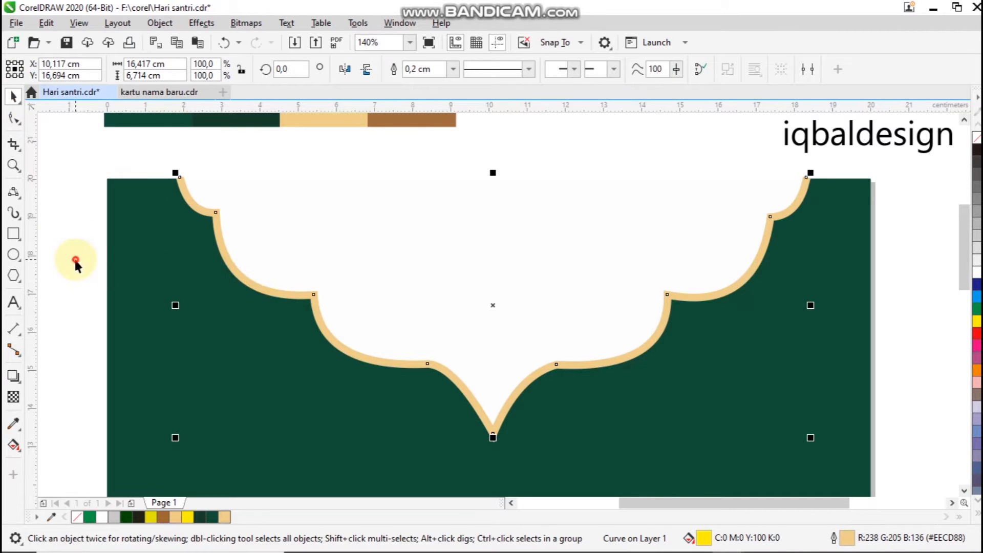
{"action": "left_click", "coordinate": [233, 272]}
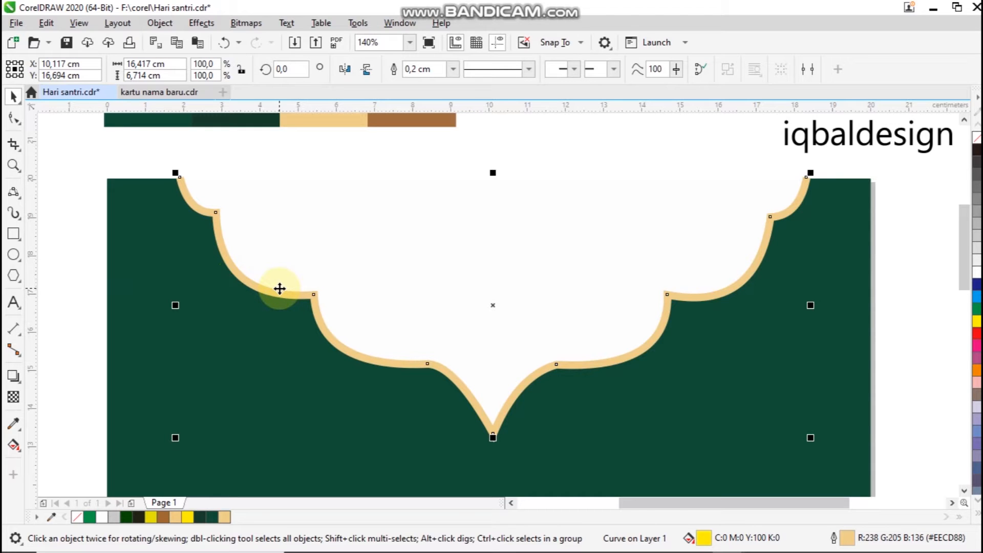
{"action": "key", "text": "ctrl+d"}
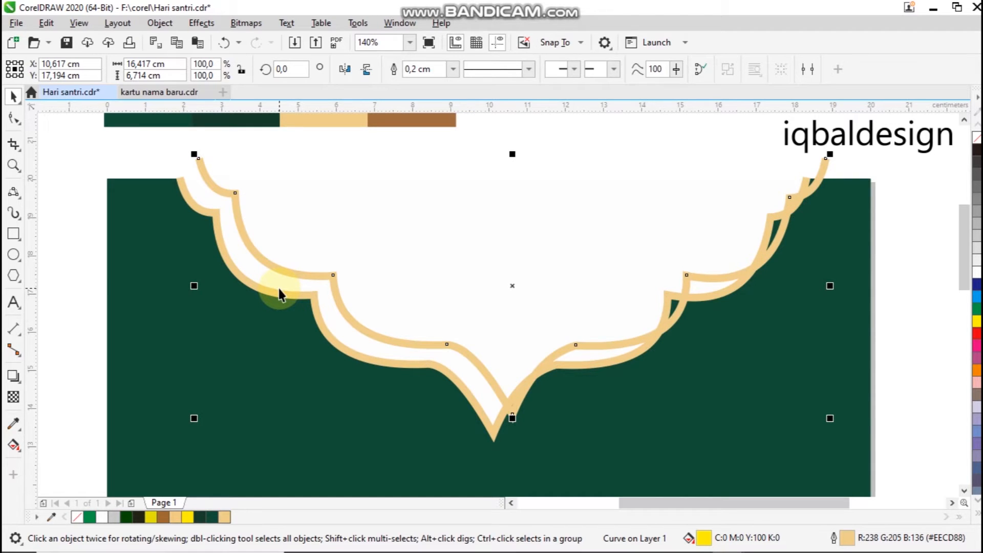
{"action": "key", "text": "Delete"}
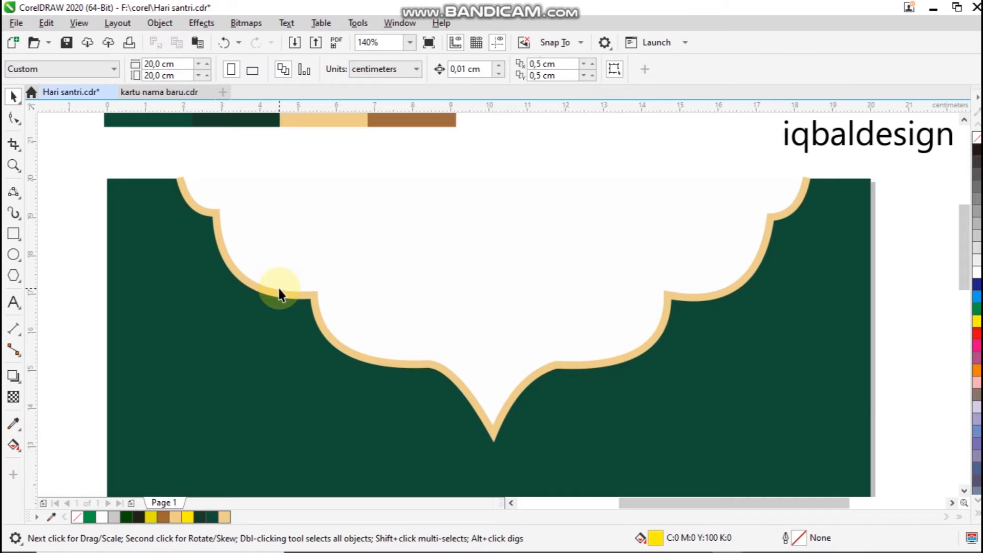
{"action": "key", "text": "ctrl+v"}
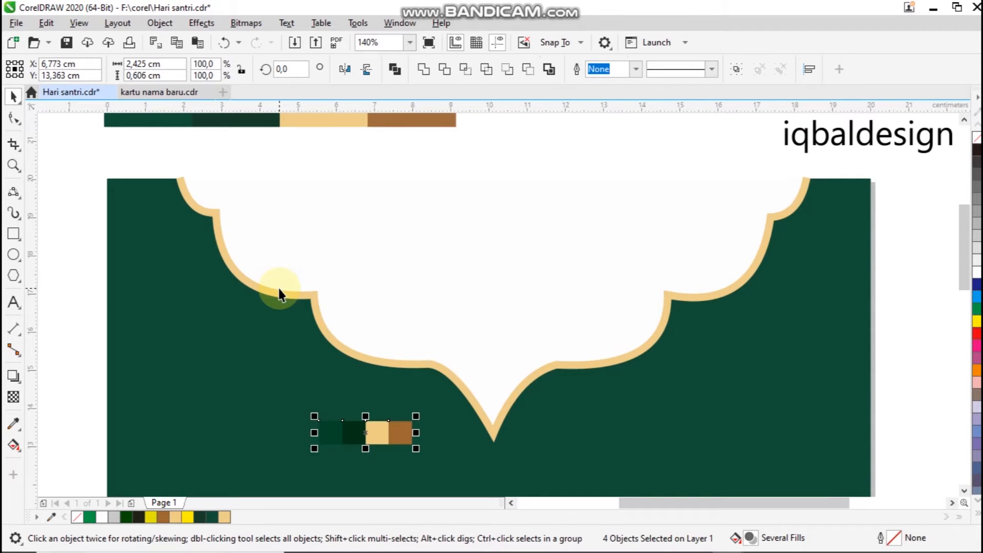
{"action": "key", "text": "ctrl+z"}
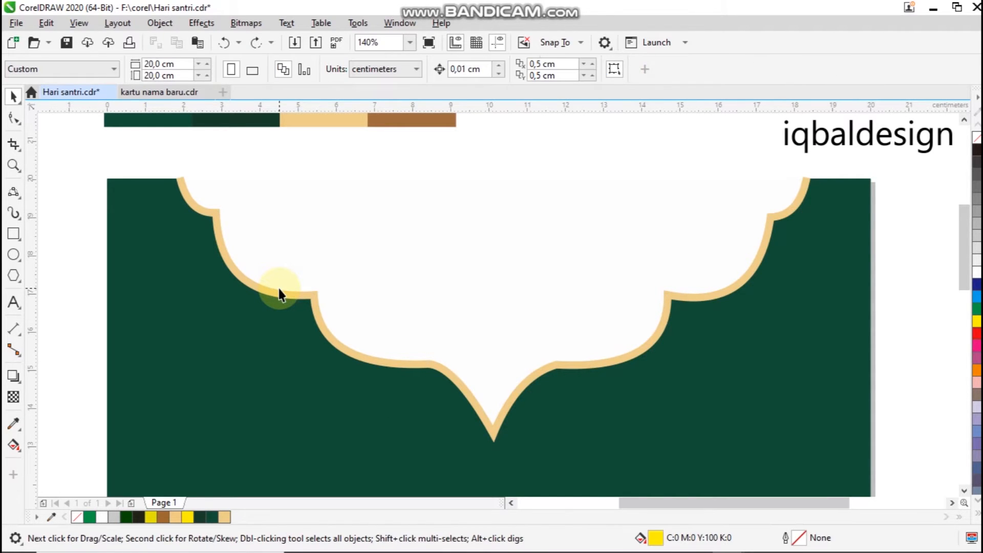
Step: Try a copy of the gold curve scaled to about 85% around its centre, and delete that copy
{"action": "left_click", "coordinate": [279, 293]}
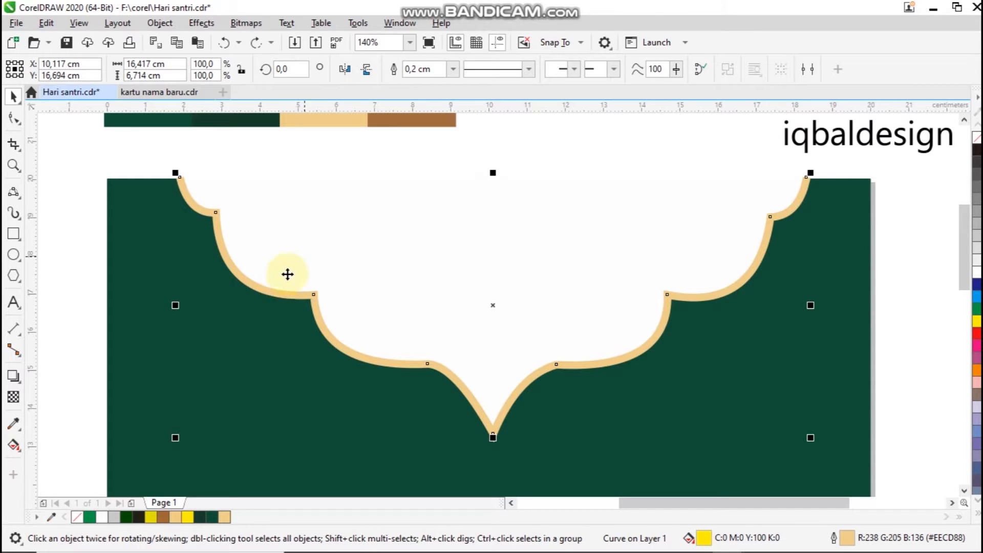
{"action": "left_click", "coordinate": [261, 288]}
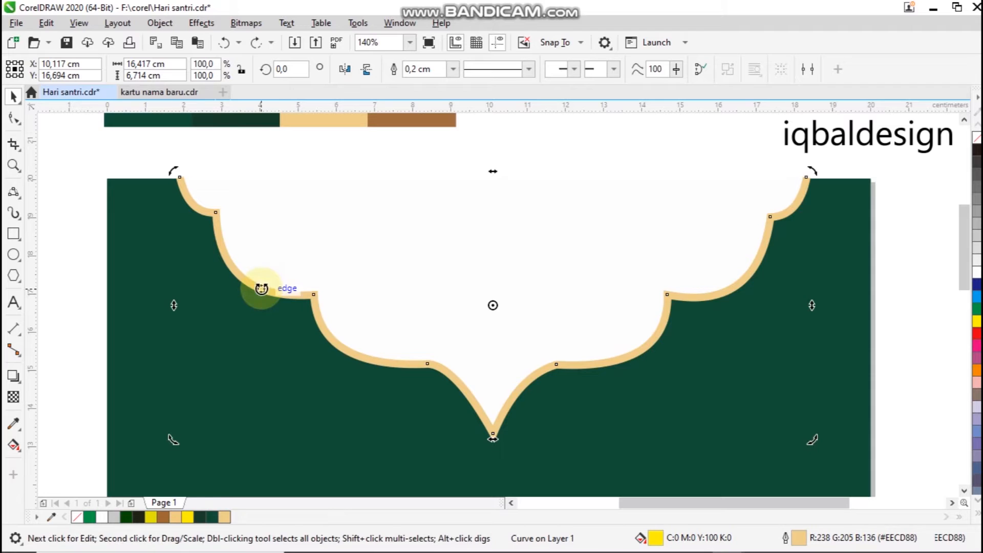
{"action": "left_click", "coordinate": [261, 288]}
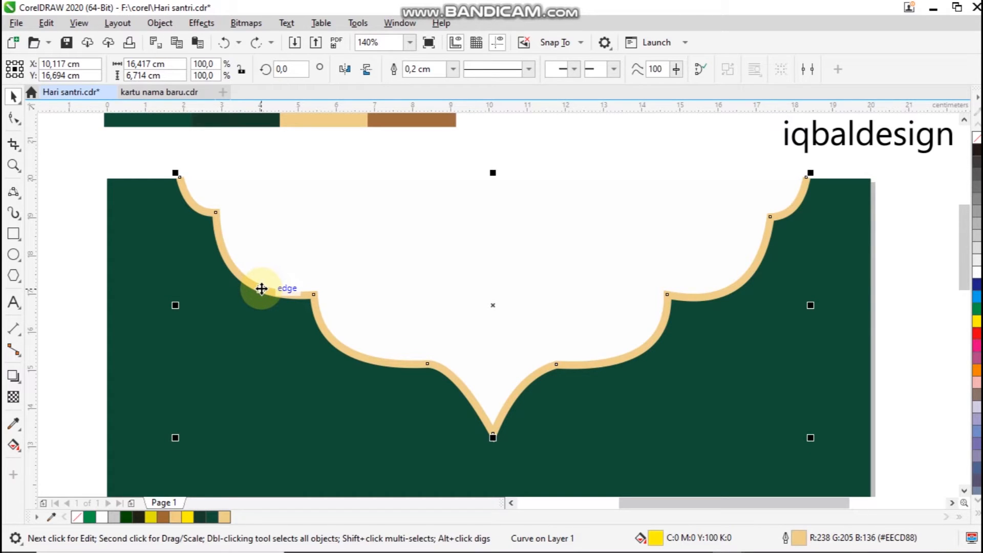
{"action": "left_click", "coordinate": [262, 288]}
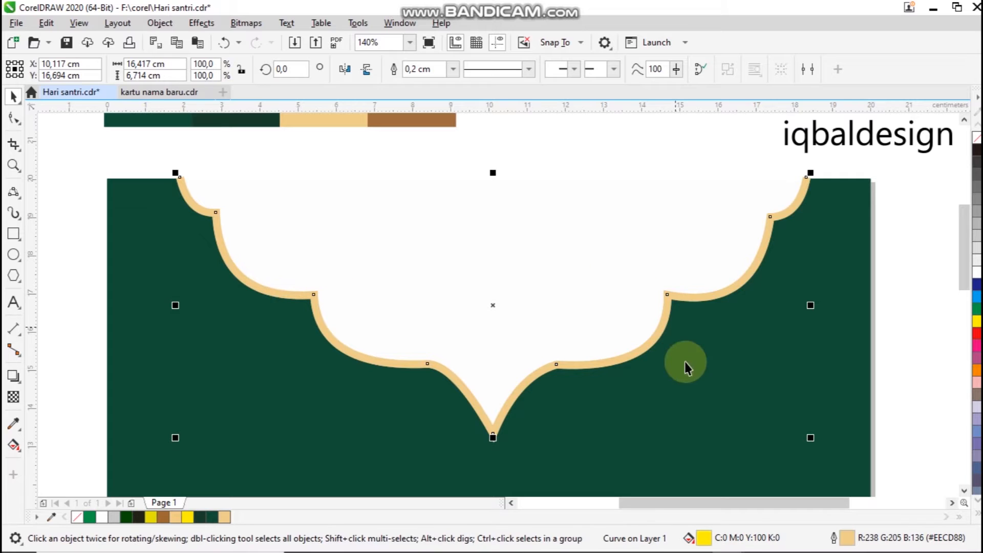
{"action": "left_click_drag", "start_coordinate": [811, 438], "coordinate": [782, 419]}
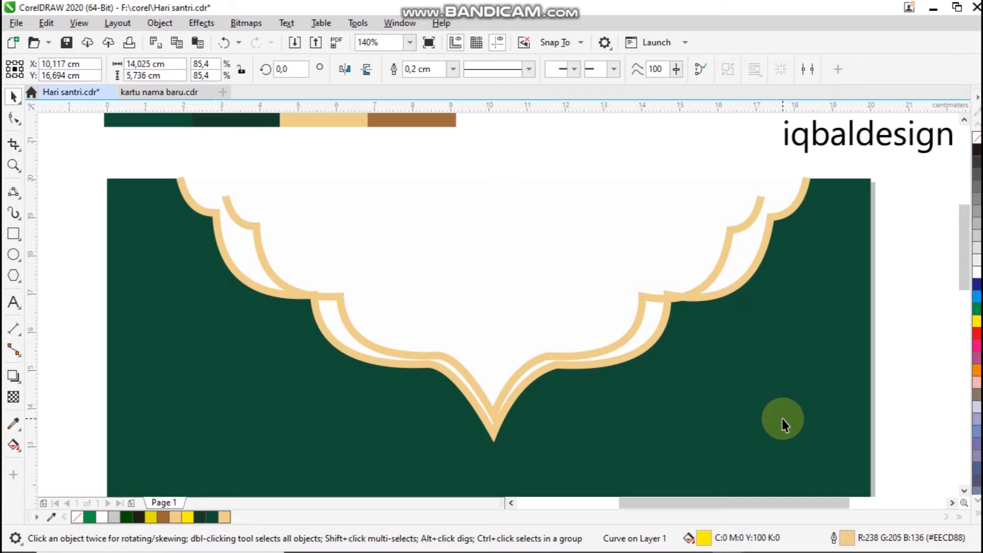
{"action": "key", "text": "Delete"}
Step: Duplicate the gold curve and nudge the copy sideways until it sits straight above the original, about 0.5 cm higher
{"action": "left_click", "coordinate": [581, 367]}
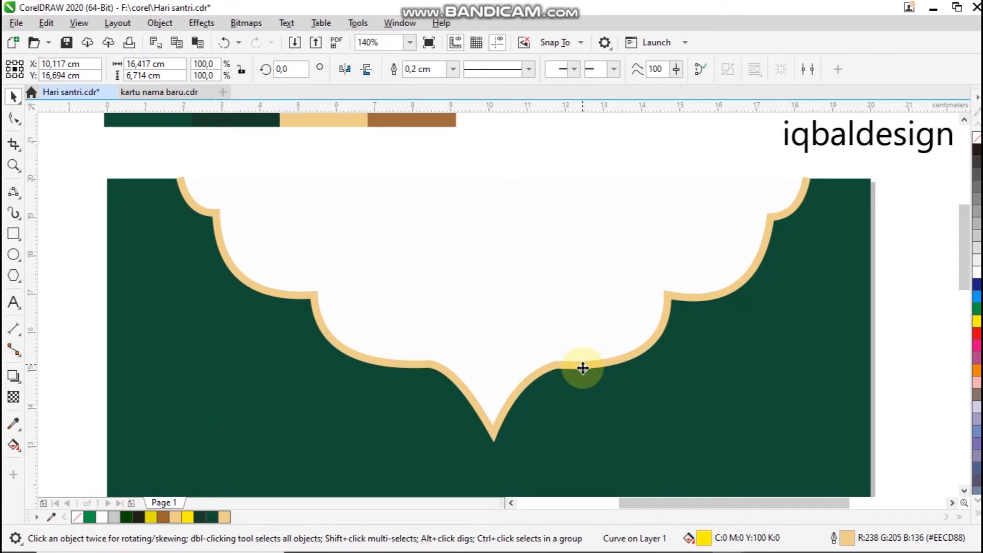
{"action": "key", "text": "ctrl+d"}
{"action": "key", "text": "Left"}
{"action": "key", "text": "Left"}
{"action": "key", "text": "Left"}
{"action": "key", "text": "Left"}
{"action": "key", "text": "Left"}
{"action": "key", "text": "Left"}
{"action": "key", "text": "Left"}
{"action": "key", "text": "Left"}
{"action": "key", "text": "Left"}
{"action": "key", "text": "Left"}
{"action": "key", "text": "Left"}
{"action": "key", "text": "Left"}
{"action": "key", "text": "Left"}
{"action": "key", "text": "Left"}
{"action": "key", "text": "Left"}
{"action": "key", "text": "Left"}
{"action": "key", "text": "Left"}
{"action": "key", "text": "Left"}
{"action": "key", "text": "Left"}
{"action": "key", "text": "Left"}
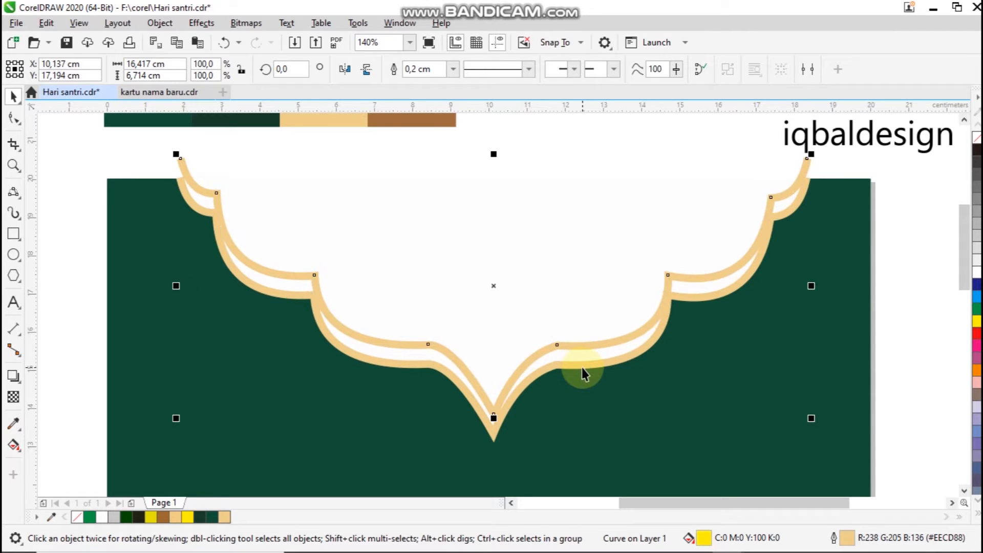
Step: Scale the copied curve to about 90% around its centre and nudge it until its tip lines up above the outer curve's tip
{"action": "left_click_drag", "start_coordinate": [809, 156], "coordinate": [795, 166]}
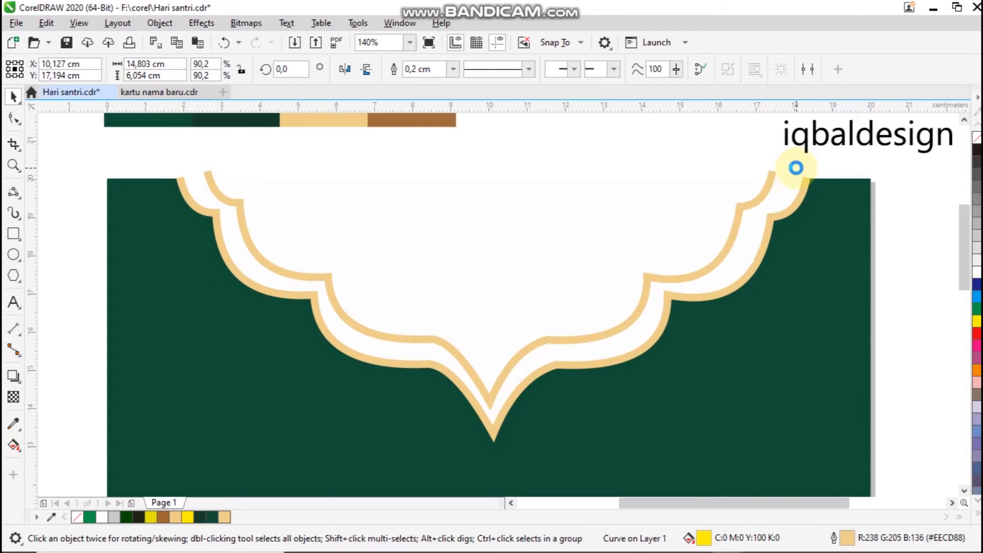
{"action": "key", "text": "Left"}
{"action": "key", "text": "Left"}
{"action": "key", "text": "Left"}
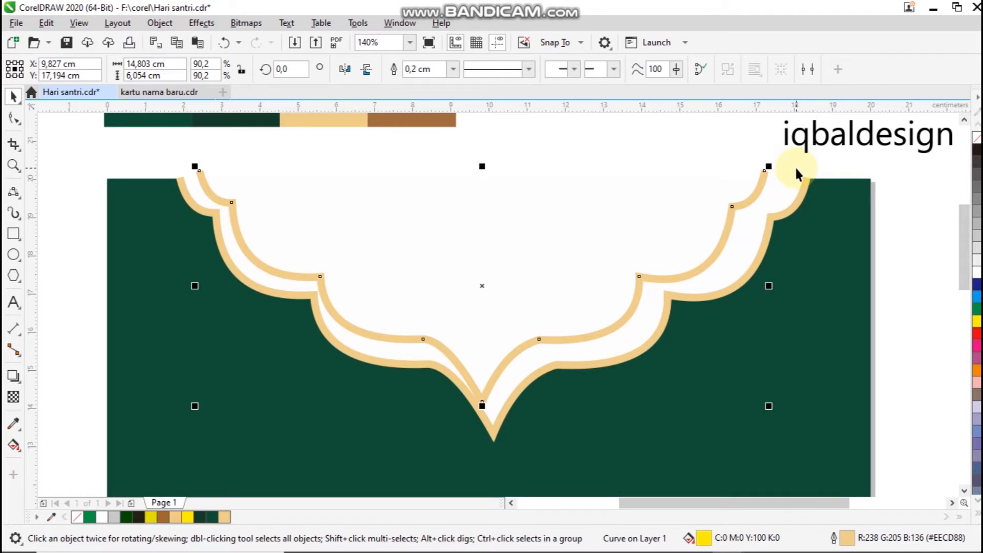
{"action": "key", "text": "Down"}
{"action": "key", "text": "Right"}
{"action": "key", "text": "Right"}
{"action": "key", "text": "Right"}
{"action": "key", "text": "Right"}
{"action": "key", "text": "Right"}
{"action": "key", "text": "Right"}
{"action": "key", "text": "Right"}
{"action": "key", "text": "Right"}
{"action": "key", "text": "Right"}
{"action": "key", "text": "Right"}
{"action": "key", "text": "Right"}
{"action": "key", "text": "Right"}
{"action": "key", "text": "Right"}
{"action": "key", "text": "Right"}
{"action": "key", "text": "Right"}
{"action": "key", "text": "Right"}
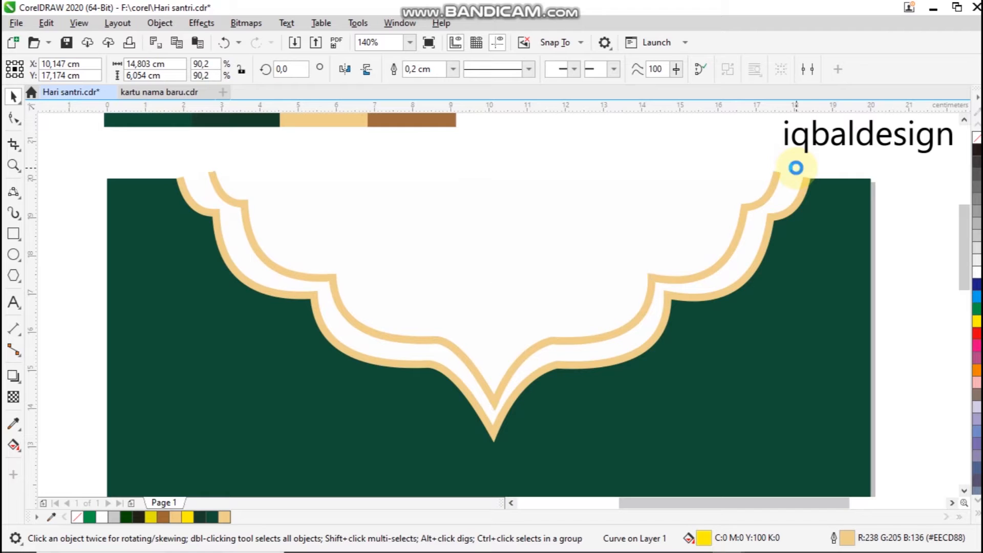
Step: Place a vertical guideline through the centre of the green rectangle at X 10 cm
{"action": "left_click", "coordinate": [666, 430]}
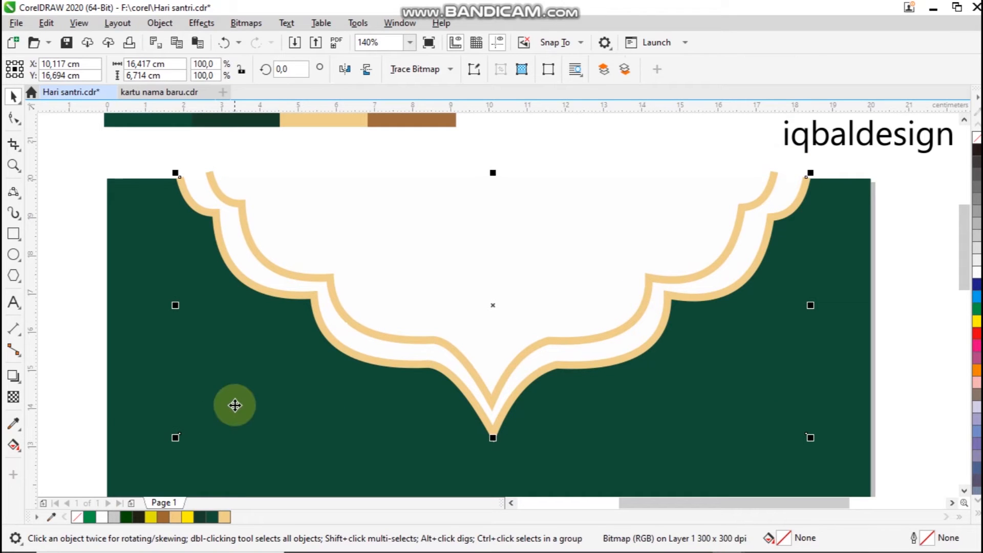
{"action": "left_click", "coordinate": [135, 422]}
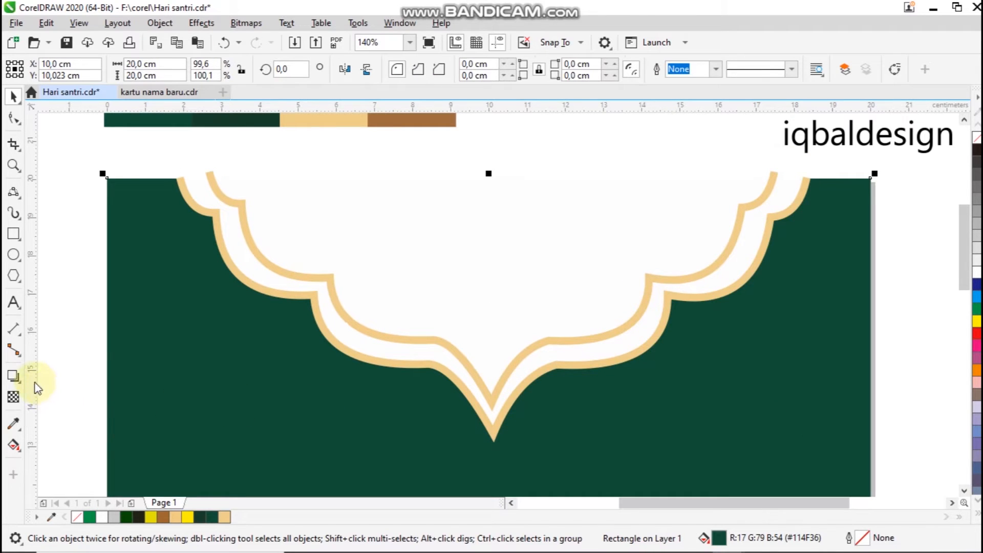
{"action": "left_click_drag", "start_coordinate": [107, 345], "coordinate": [489, 177]}
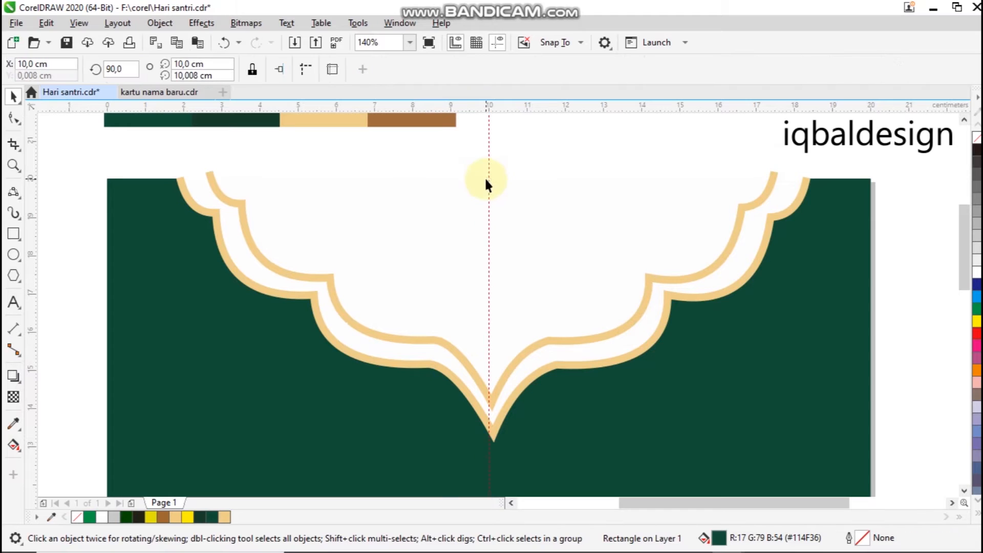
Step: Select both gold curves with the reference bitmap and nudge them together until their tips sit on the vertical guideline
{"action": "left_click_drag", "start_coordinate": [156, 155], "coordinate": [841, 453]}
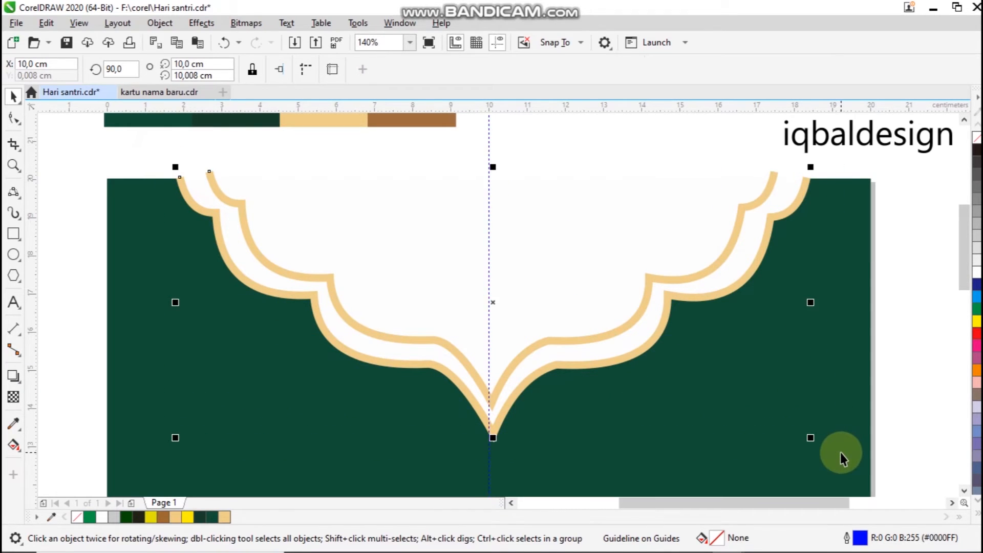
{"action": "key", "text": "Left"}
{"action": "key", "text": "Left"}
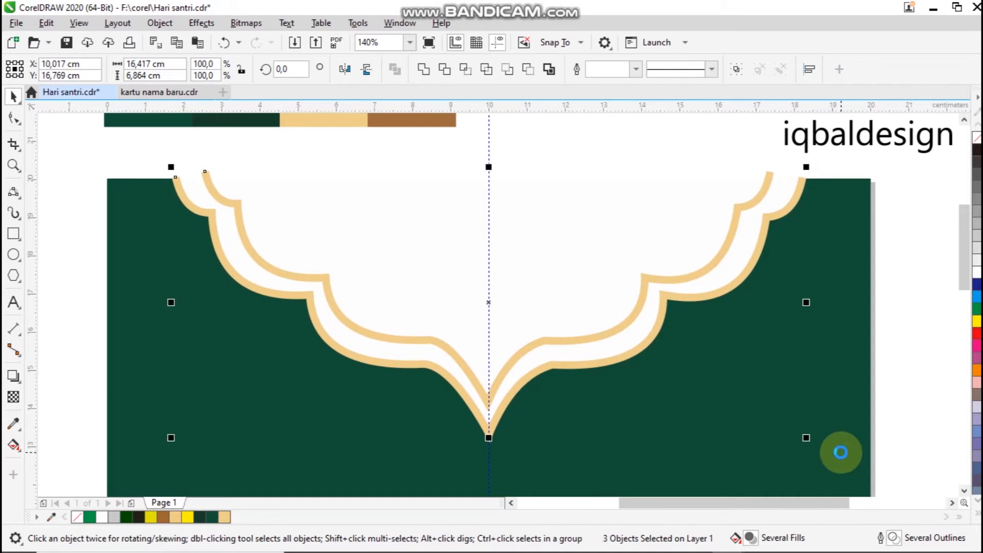
{"action": "key", "text": "Right"}
{"action": "key", "text": "Right"}
{"action": "key", "text": "Right"}
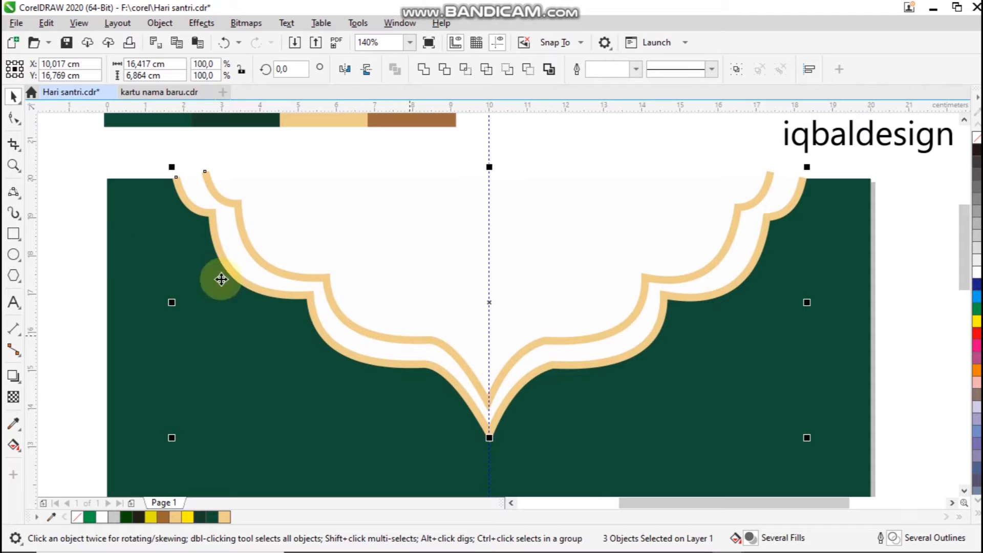
{"action": "left_click", "coordinate": [97, 250]}
Step: Set the inner gold curve's outline width to 0.15 cm and nudge it down until its ends meet the green rectangle's upper edge
{"action": "left_click", "coordinate": [431, 340]}
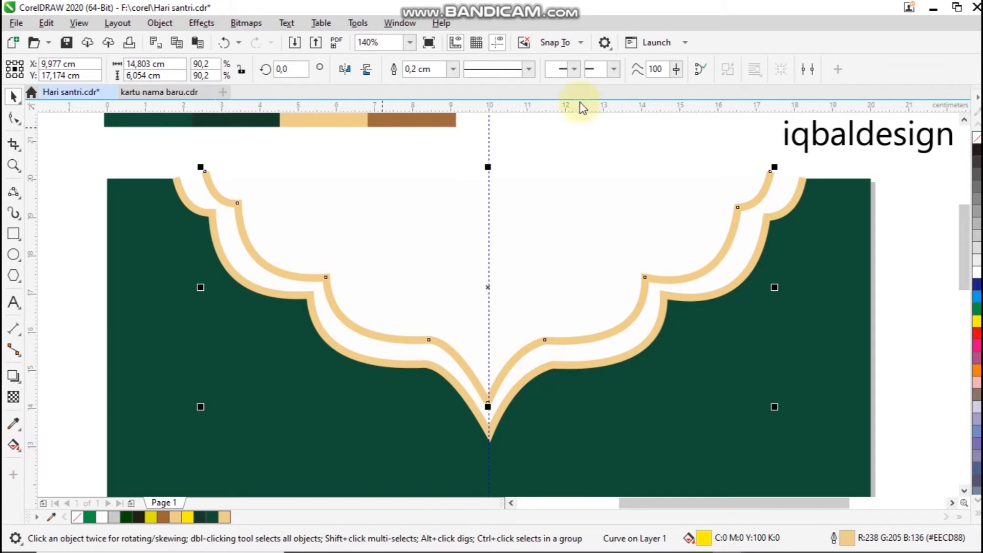
{"action": "left_click", "coordinate": [452, 70]}
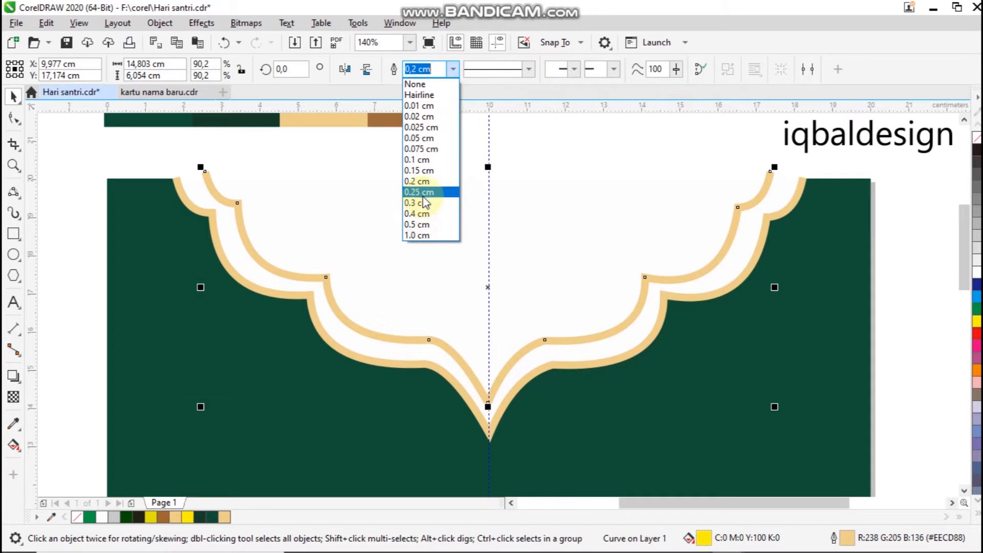
{"action": "left_click", "coordinate": [420, 172]}
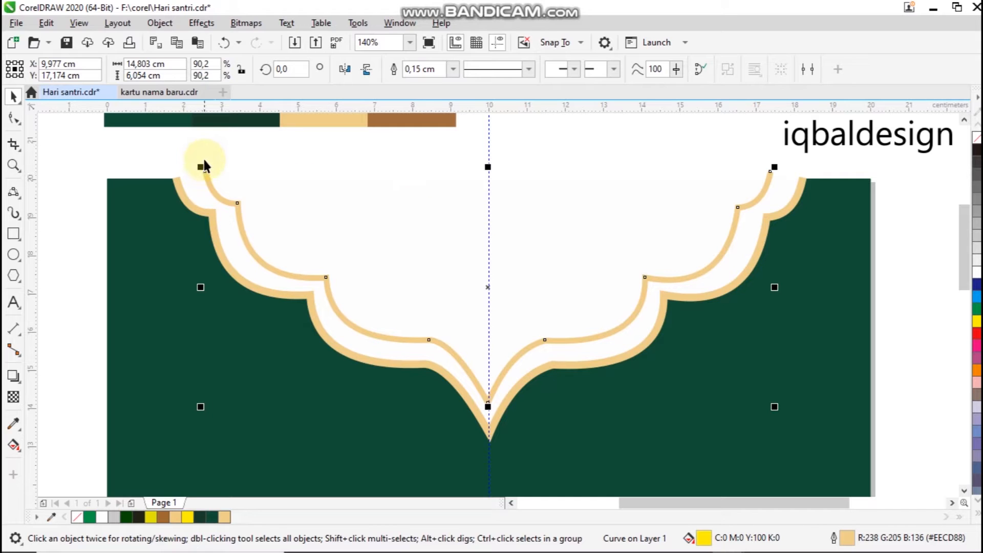
{"action": "key", "text": "Down"}
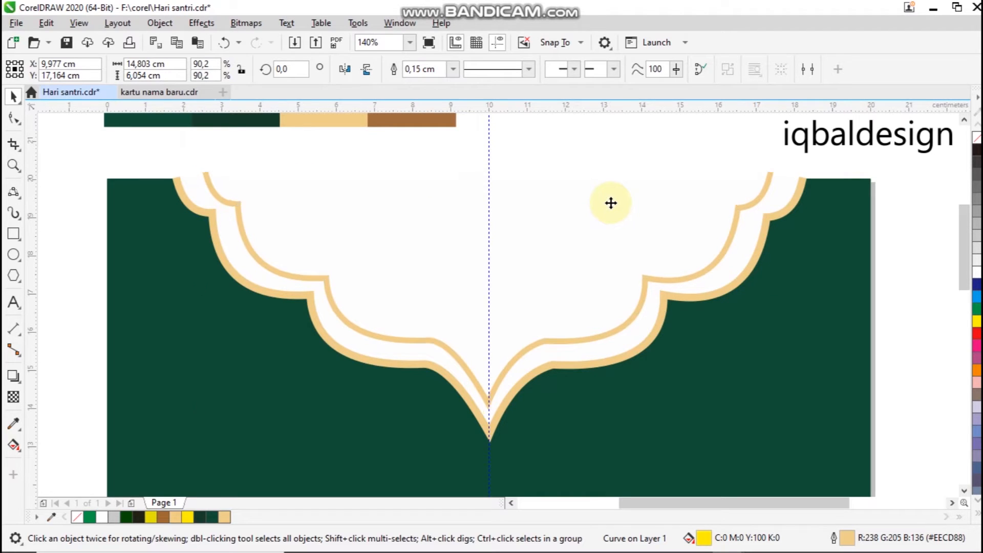
{"action": "key", "text": "Down"}
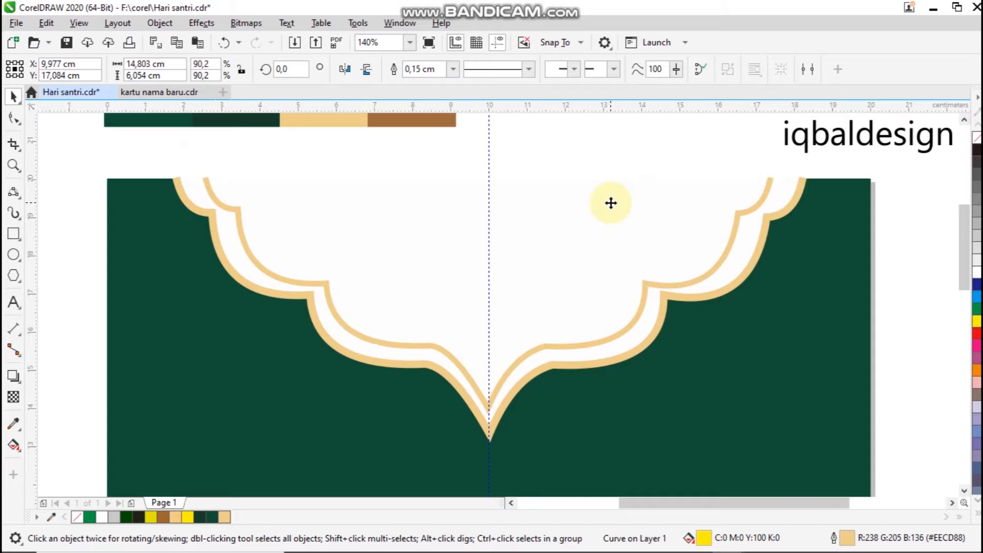
{"action": "key", "text": "Up"}
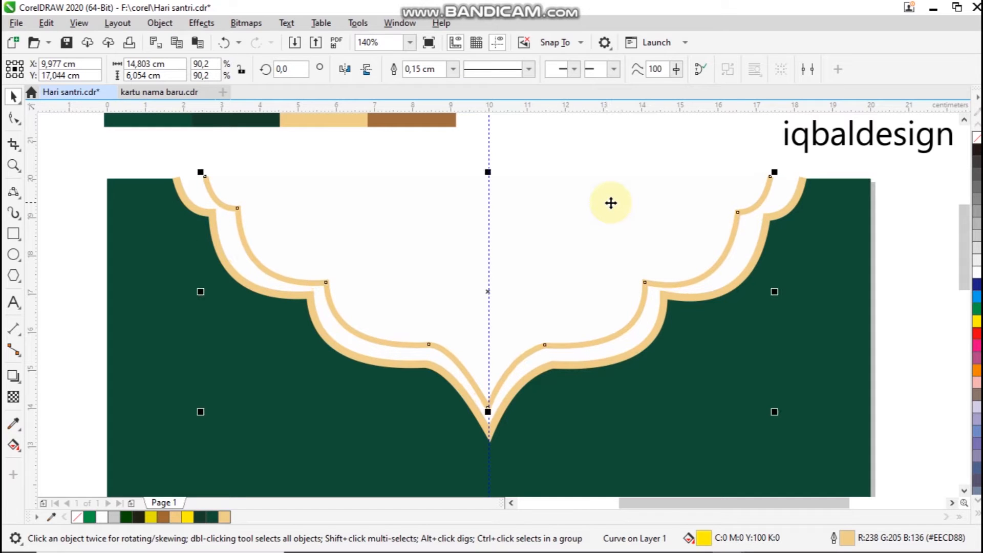
{"action": "key", "text": "Down"}
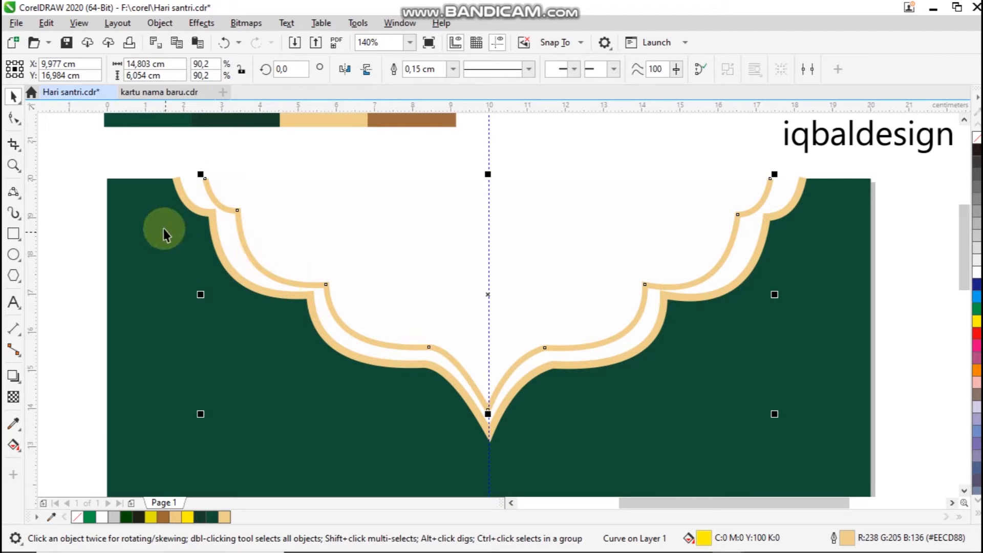
Step: Reshape the inner curve with the Shape tool, moving two left cusps, two right cusps and the right end node to even the gap
{"action": "left_click", "coordinate": [13, 118]}
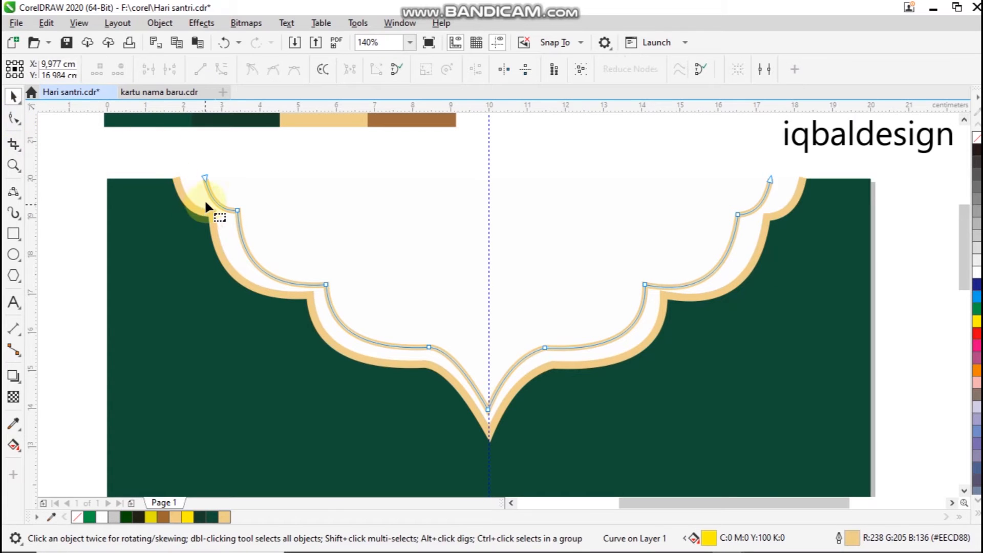
{"action": "left_click", "coordinate": [222, 198]}
{"action": "left_click_drag", "start_coordinate": [238, 209], "coordinate": [231, 201]}
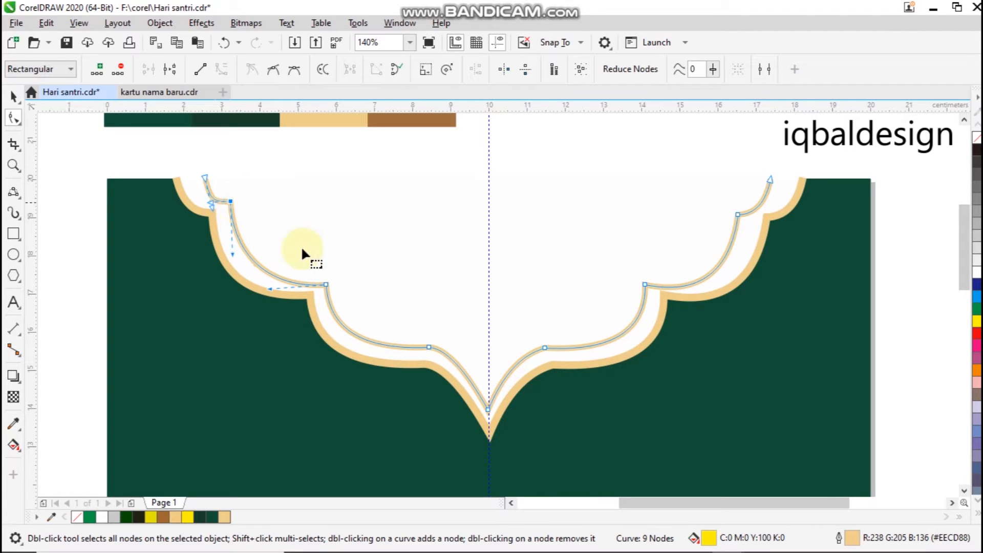
{"action": "left_click_drag", "start_coordinate": [325, 285], "coordinate": [322, 278]}
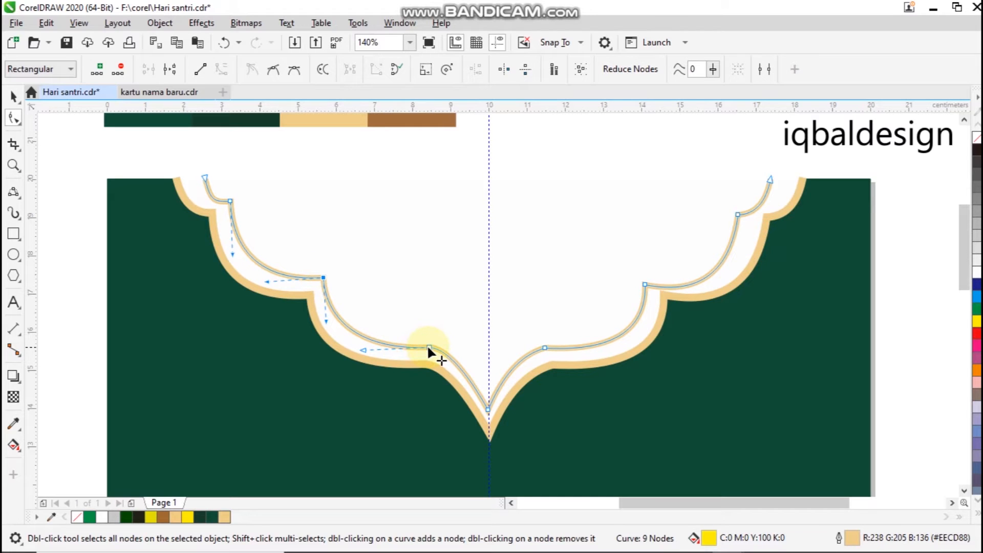
{"action": "left_click", "coordinate": [645, 285]}
{"action": "left_click_drag", "start_coordinate": [648, 276], "coordinate": [648, 276]}
{"action": "left_click_drag", "start_coordinate": [739, 213], "coordinate": [777, 178]}
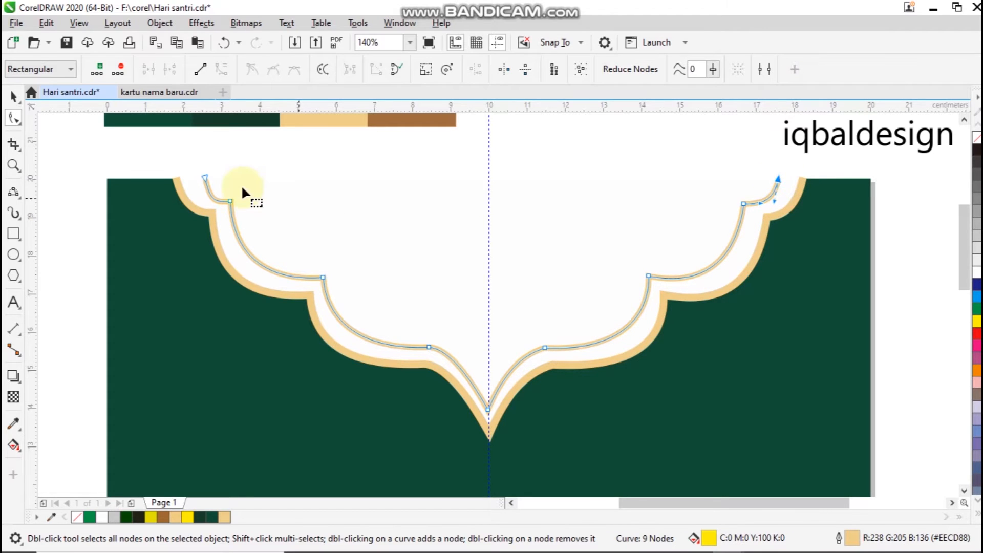
Step: Refine the inner curve's uppermost left cusp and the scallop below it, and nudge the curve about 0.03 cm right
{"action": "left_click_drag", "start_coordinate": [229, 201], "coordinate": [236, 196]}
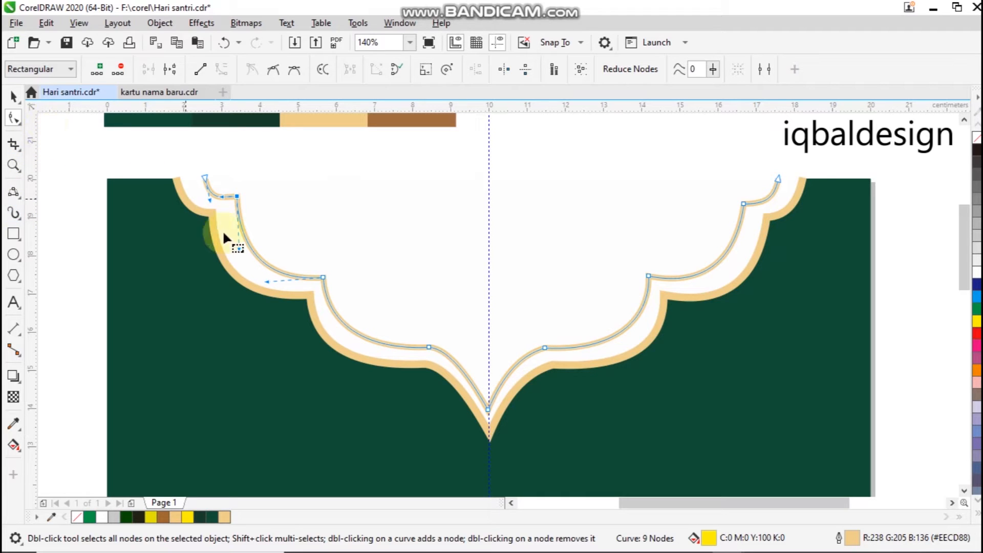
{"action": "left_click_drag", "start_coordinate": [236, 249], "coordinate": [227, 252]}
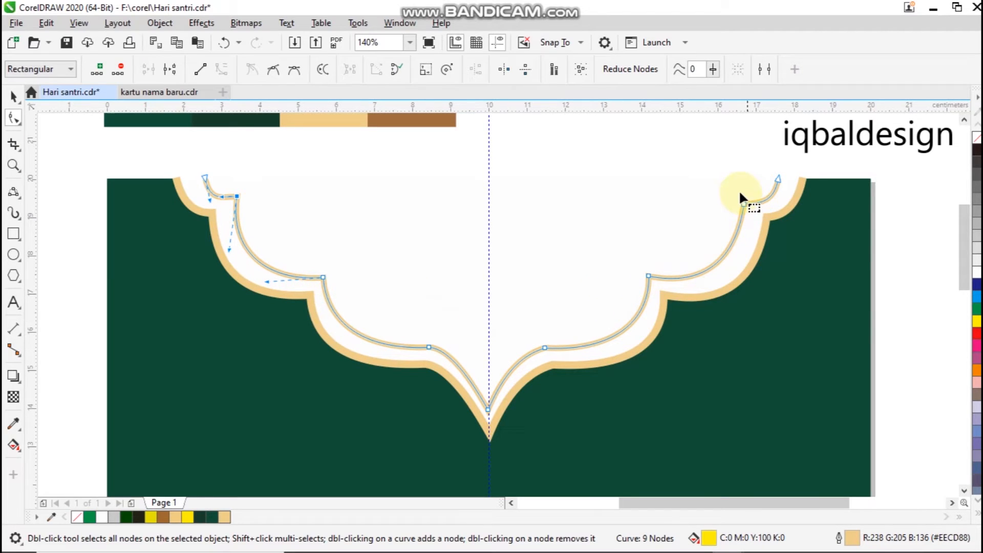
{"action": "left_click", "coordinate": [13, 95]}
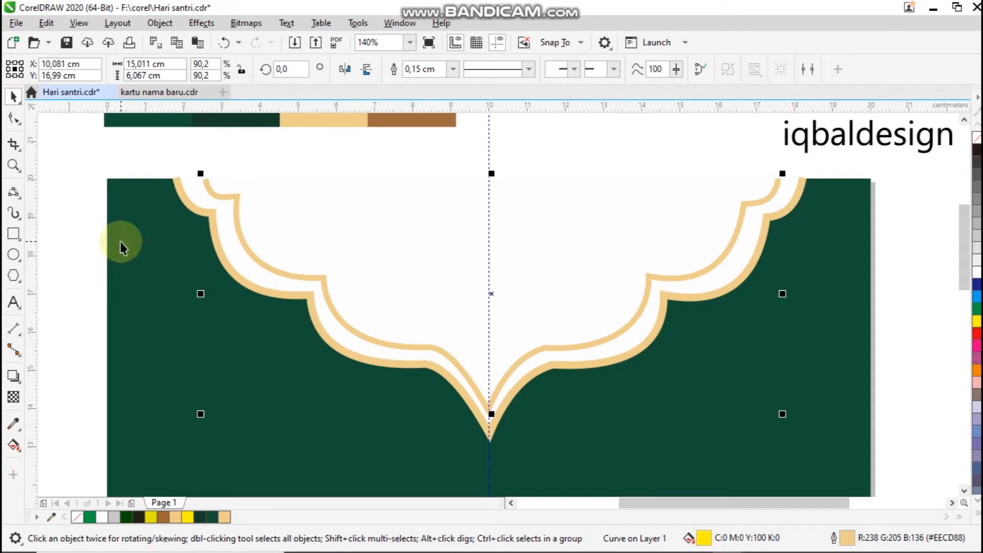
{"action": "key", "text": "Right"}
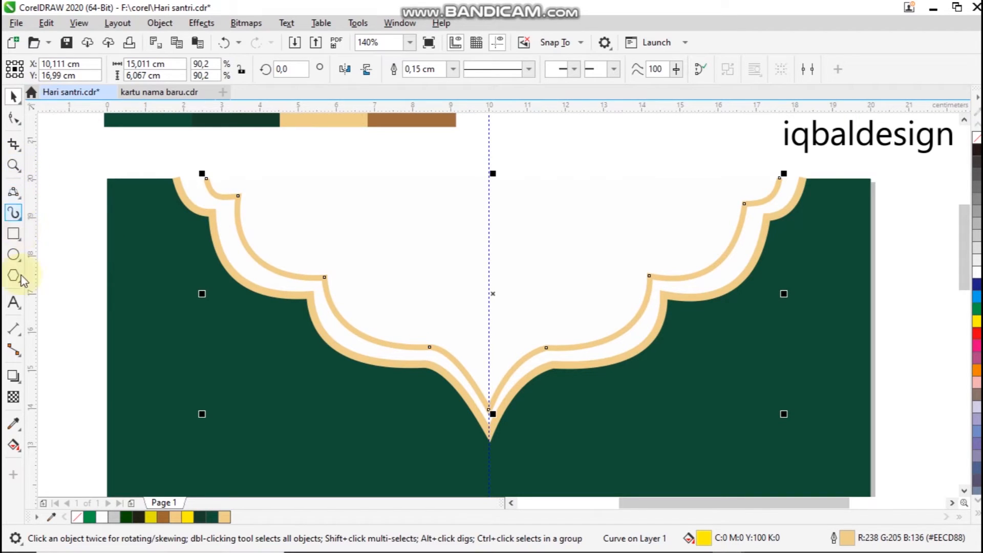
Step: Sample the darkest green swatch of the palette image with the Color Eyedropper and apply it to the inner curve's outline
{"action": "left_click", "coordinate": [12, 423]}
{"action": "scroll", "coordinate": [184, 208], "scroll_direction": "up", "scroll_amount": 5}
{"action": "left_click", "coordinate": [246, 213]}
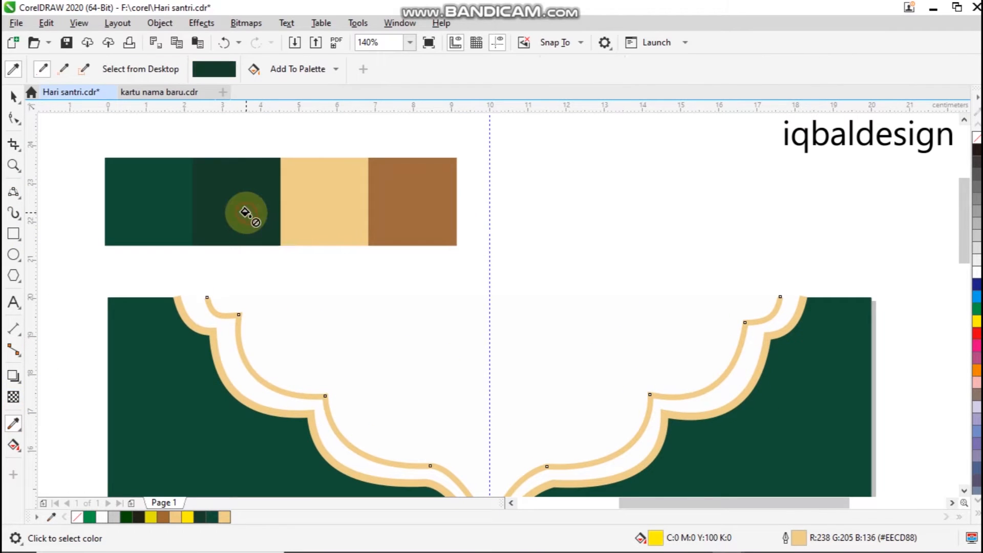
{"action": "left_click", "coordinate": [237, 339]}
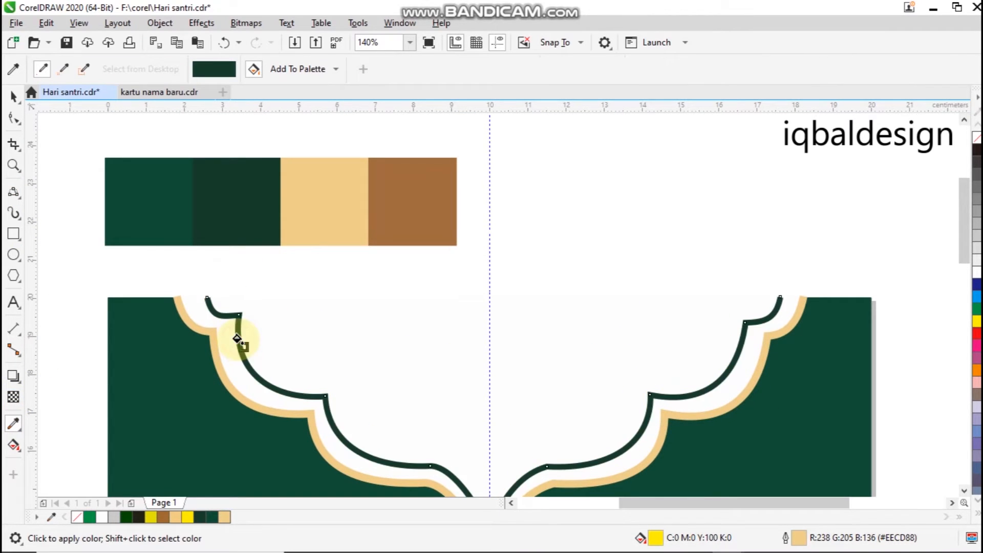
{"action": "left_click", "coordinate": [14, 95]}
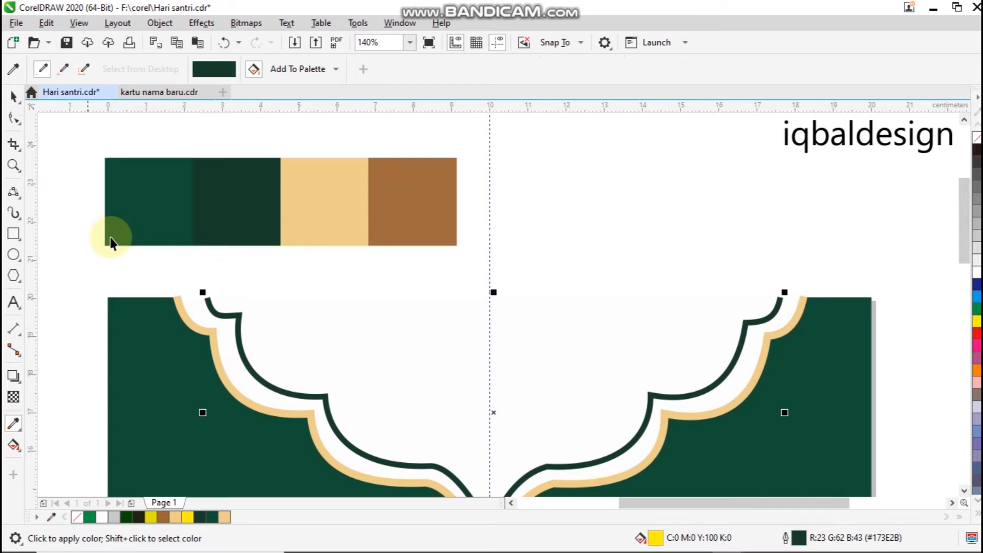
{"action": "scroll", "coordinate": [110, 238], "scroll_direction": "down", "scroll_amount": 3}
{"action": "key", "text": "space"}
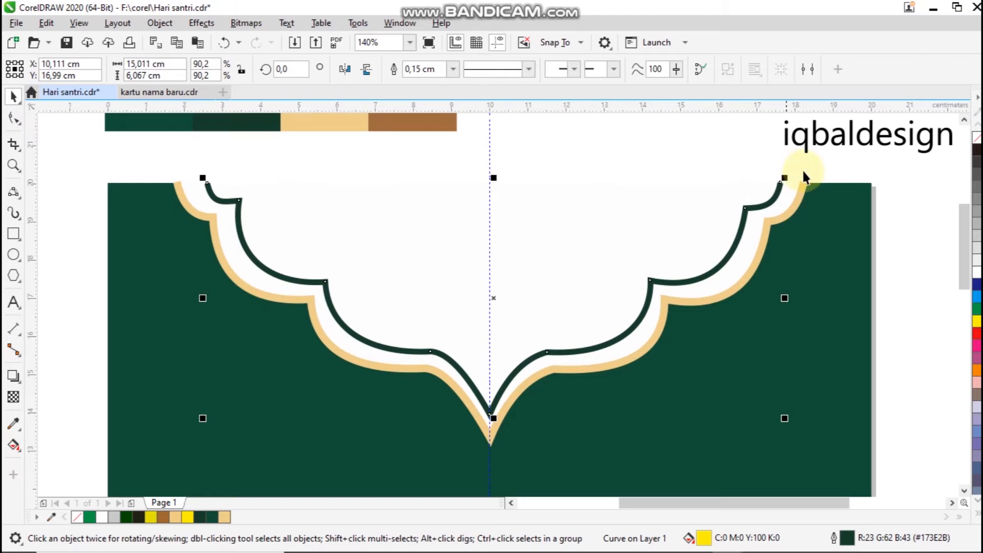
Step: Scale the dark green inner curve proportionally about its centre to about 15.15 x 6.12 cm and nudge it 0.03 cm left
{"action": "left_click_drag", "start_coordinate": [785, 177], "coordinate": [797, 171]}
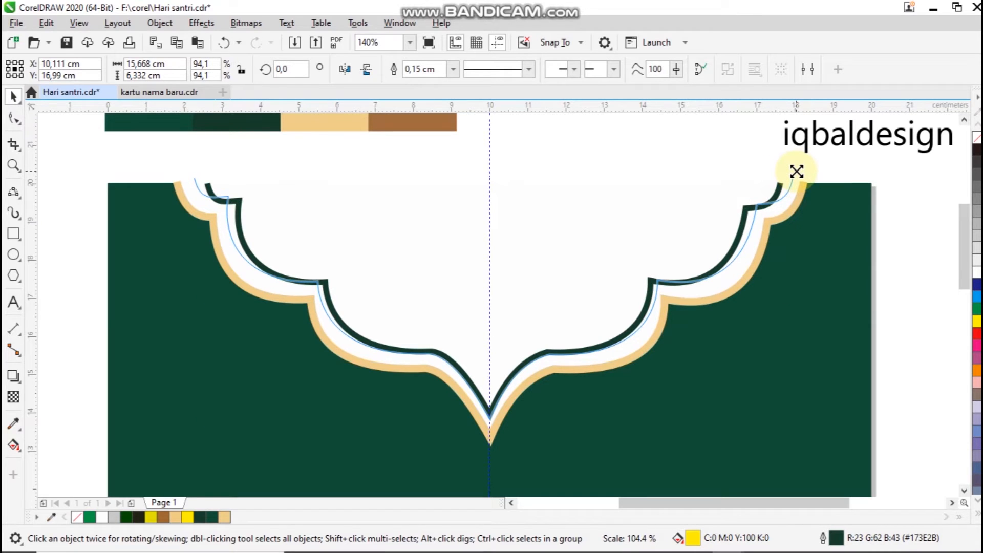
{"action": "left_click_drag", "start_coordinate": [796, 171], "coordinate": [793, 174]}
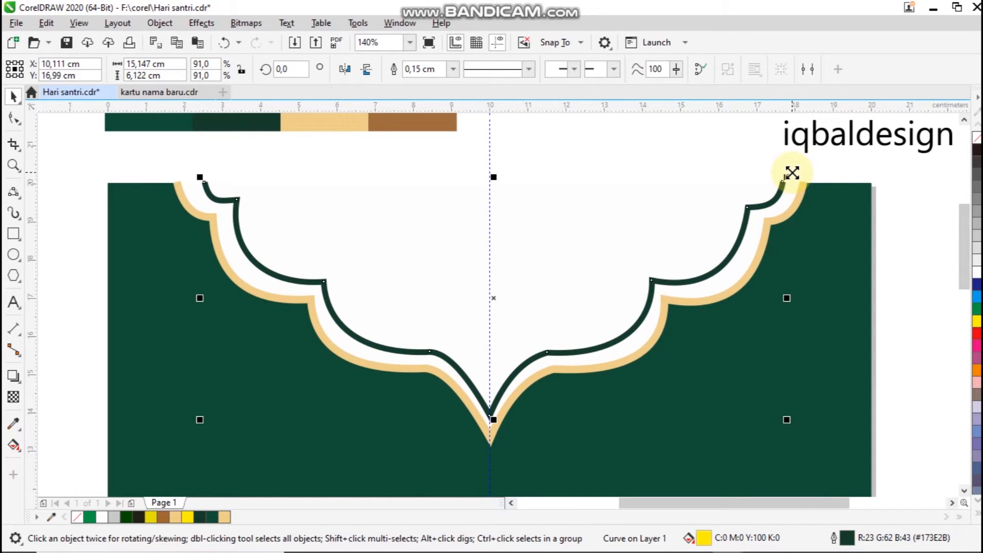
{"action": "key", "text": "Left"}
{"action": "key", "text": "Left"}
{"action": "key", "text": "Left"}
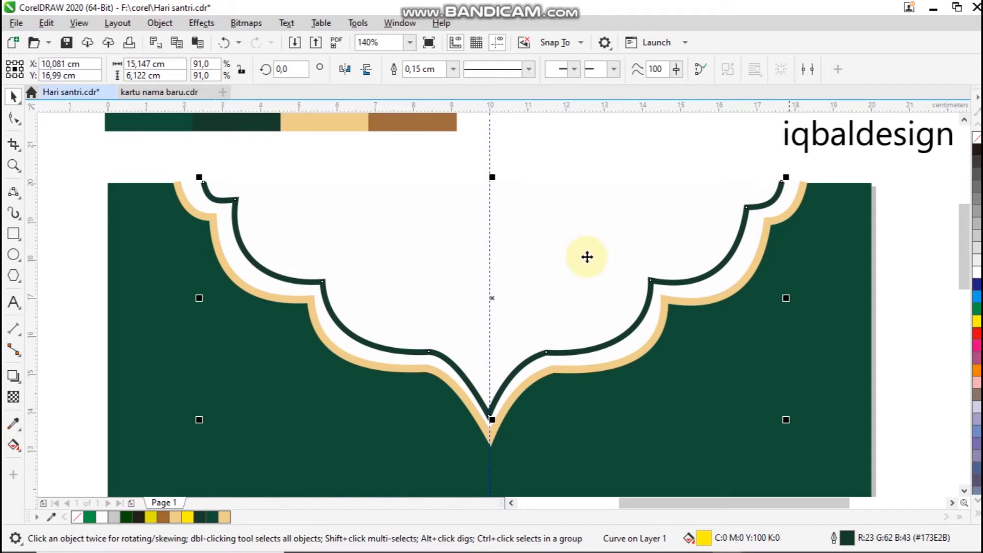
{"action": "left_click", "coordinate": [73, 201]}
Step: Switch to File Explorer and bring batik.png from Folder Baru (2) into the drawing beside the poster
{"action": "scroll", "coordinate": [72, 202], "scroll_direction": "down", "scroll_amount": 1}
{"action": "scroll", "coordinate": [72, 201], "scroll_direction": "down", "scroll_amount": 1}
{"action": "scroll", "coordinate": [74, 204], "scroll_direction": "down", "scroll_amount": 1}
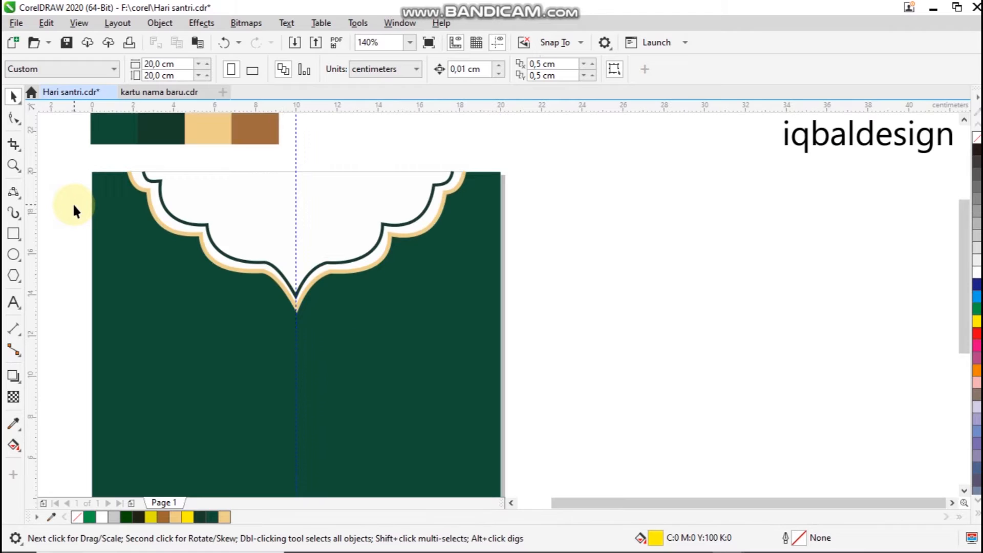
{"action": "key", "text": "F4"}
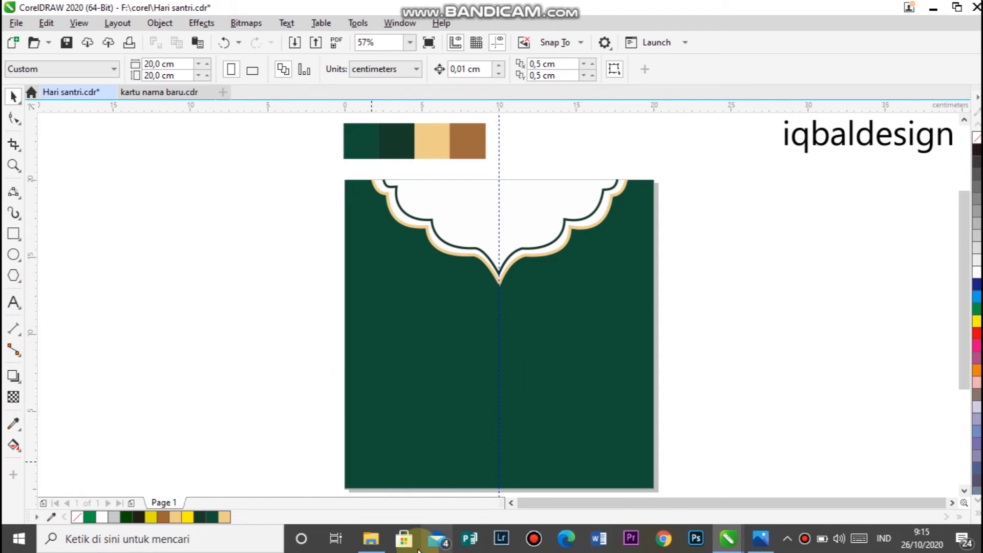
{"action": "left_click", "coordinate": [377, 543]}
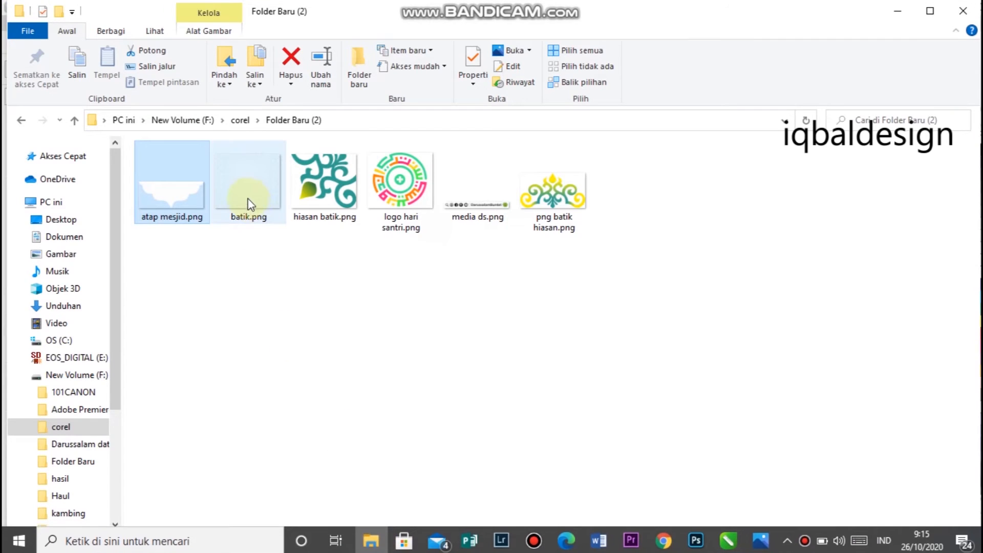
{"action": "left_click_drag", "start_coordinate": [251, 197], "coordinate": [205, 329]}
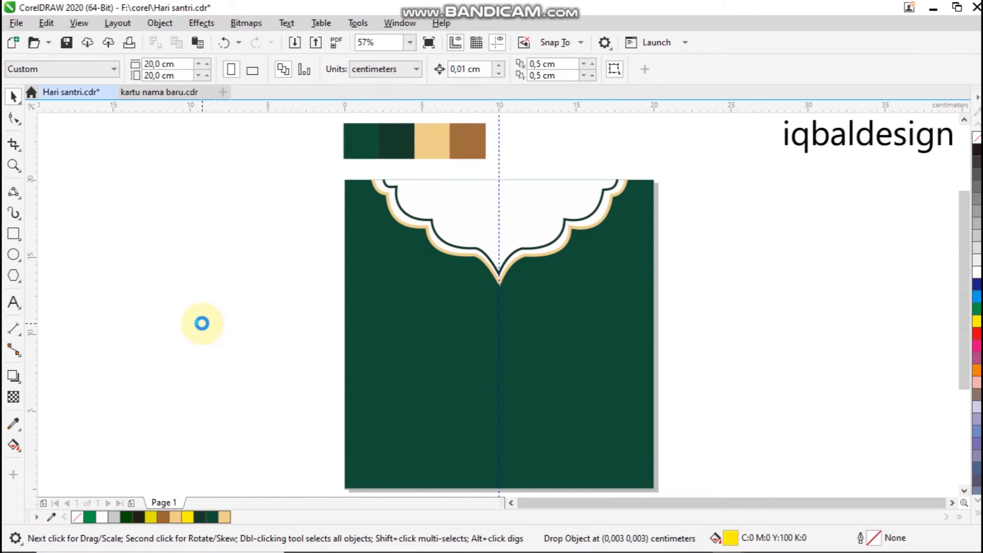
{"action": "left_click_drag", "start_coordinate": [203, 323], "coordinate": [271, 346]}
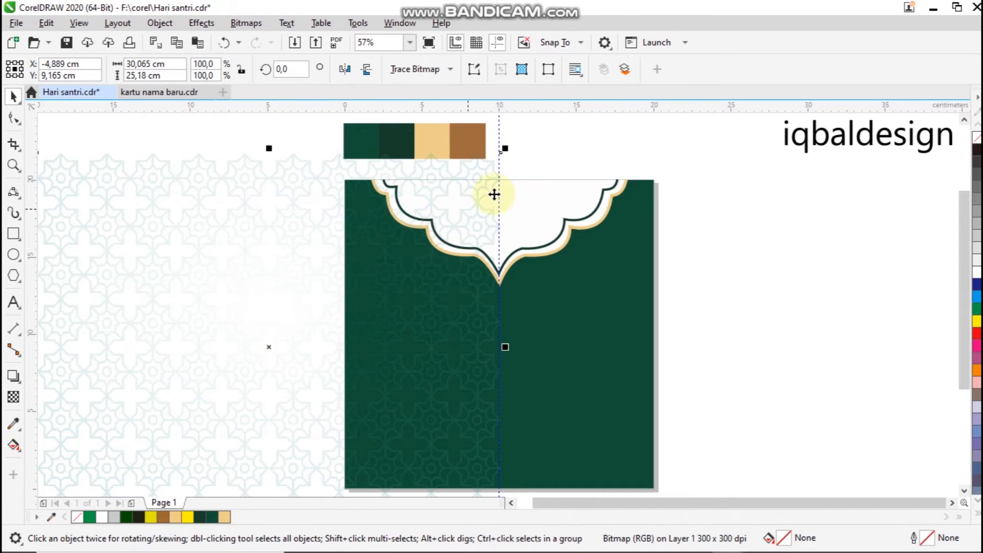
Step: Scale the batik pattern down about its centre to about 17.07 x 14.3 cm and move it up and left, overlapping the poster's left edge
{"action": "left_click_drag", "start_coordinate": [505, 151], "coordinate": [403, 195]}
{"action": "left_click", "coordinate": [270, 341]}
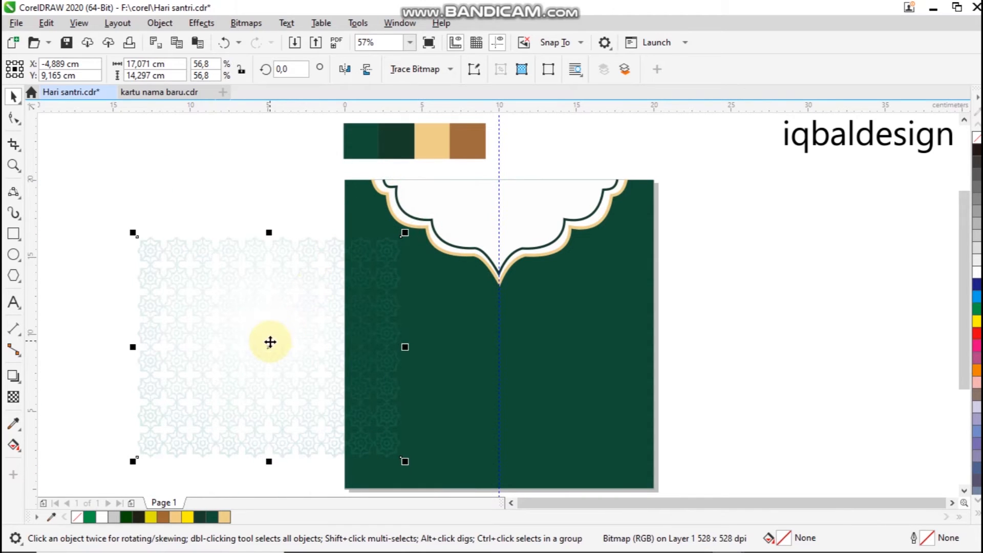
{"action": "left_click_drag", "start_coordinate": [247, 319], "coordinate": [244, 309]}
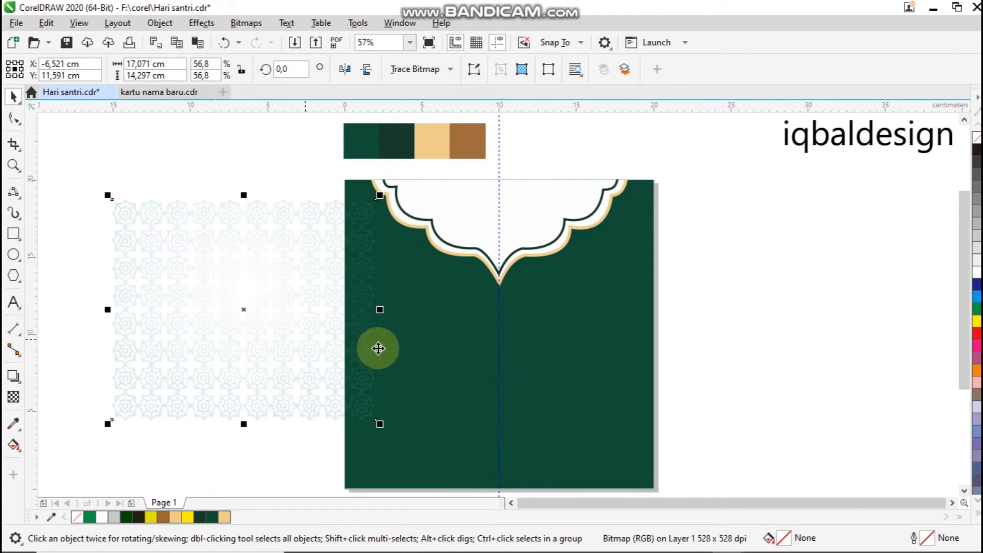
Step: PowerClip the batik pattern inside the green background rectangle and select the resulting frame
{"action": "right_click", "coordinate": [287, 326]}
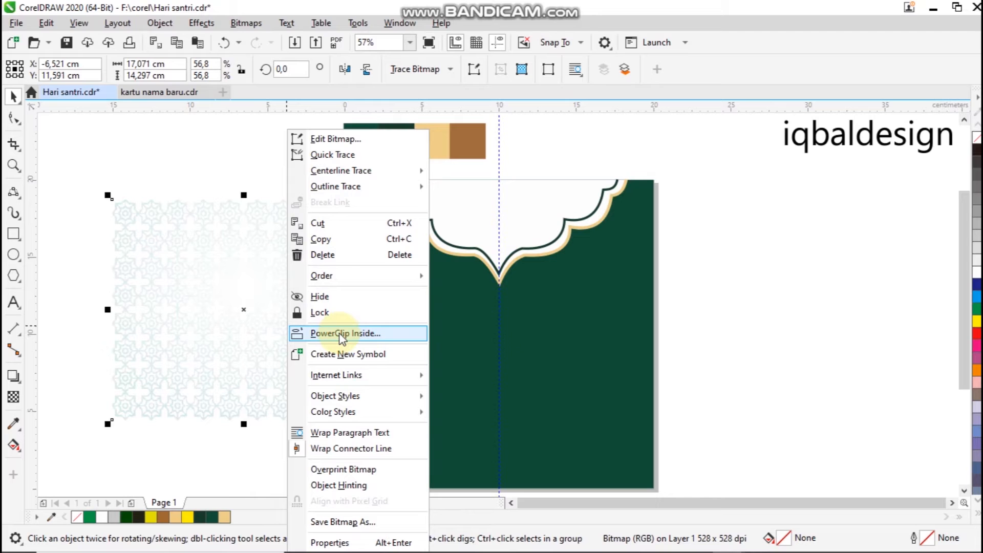
{"action": "left_click", "coordinate": [260, 437]}
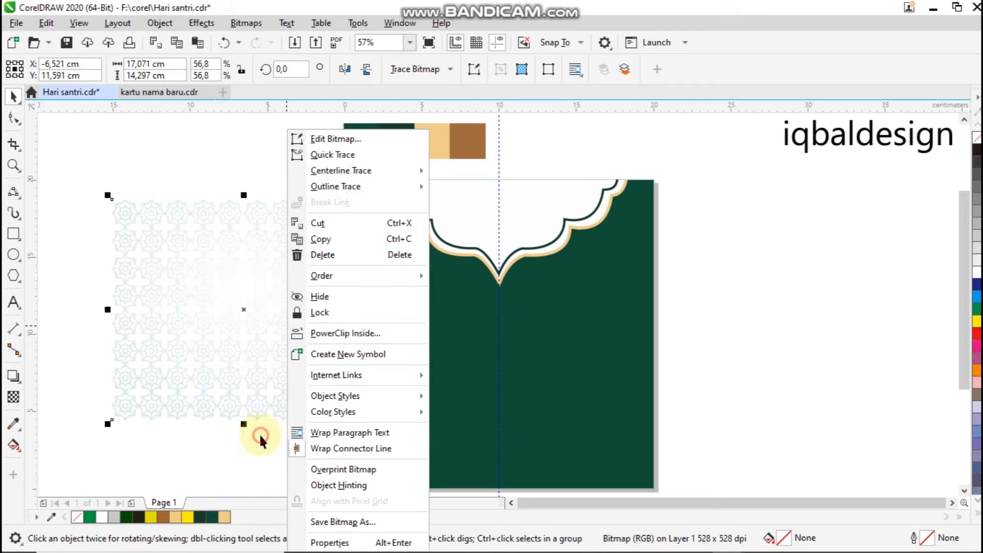
{"action": "left_click", "coordinate": [255, 371]}
{"action": "right_click", "coordinate": [258, 376]}
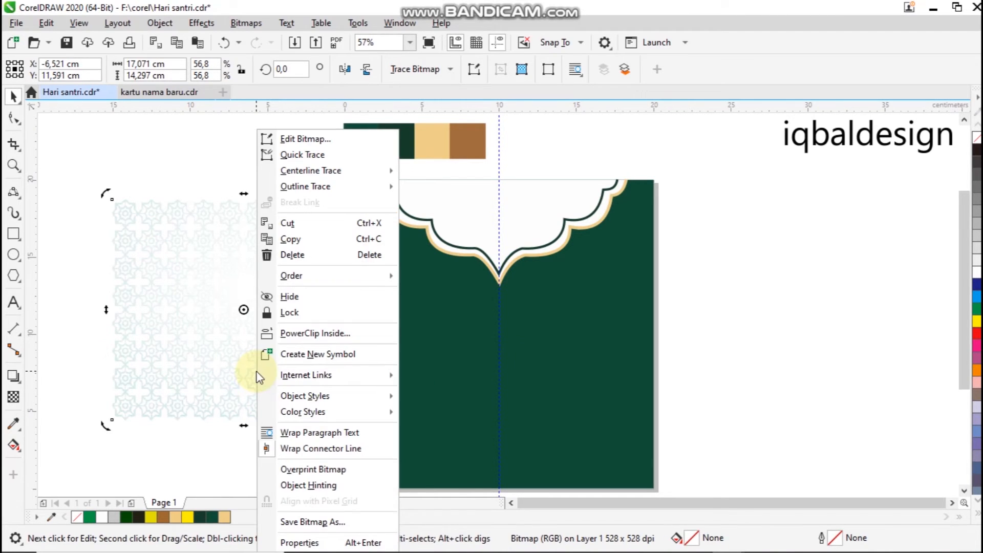
{"action": "left_click", "coordinate": [306, 340]}
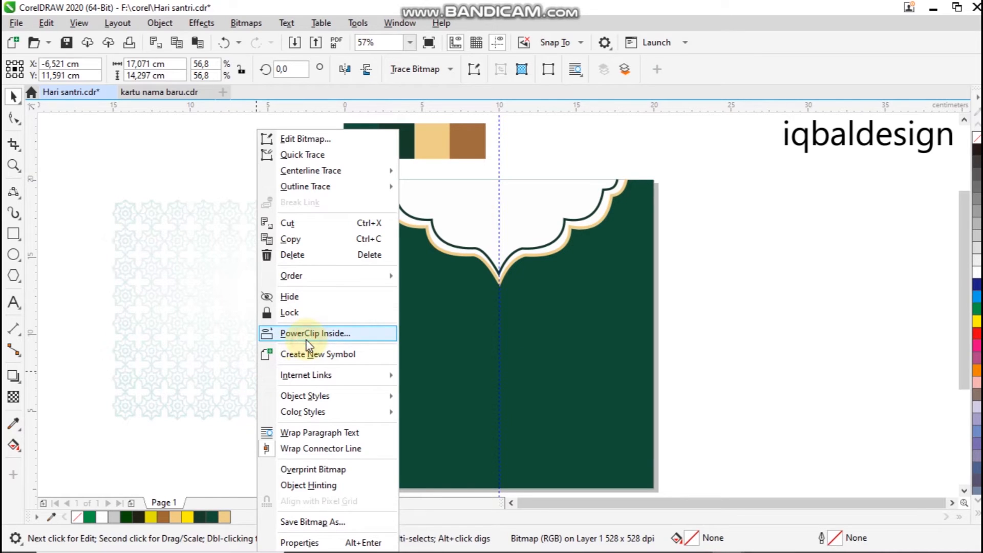
{"action": "left_click", "coordinate": [434, 335]}
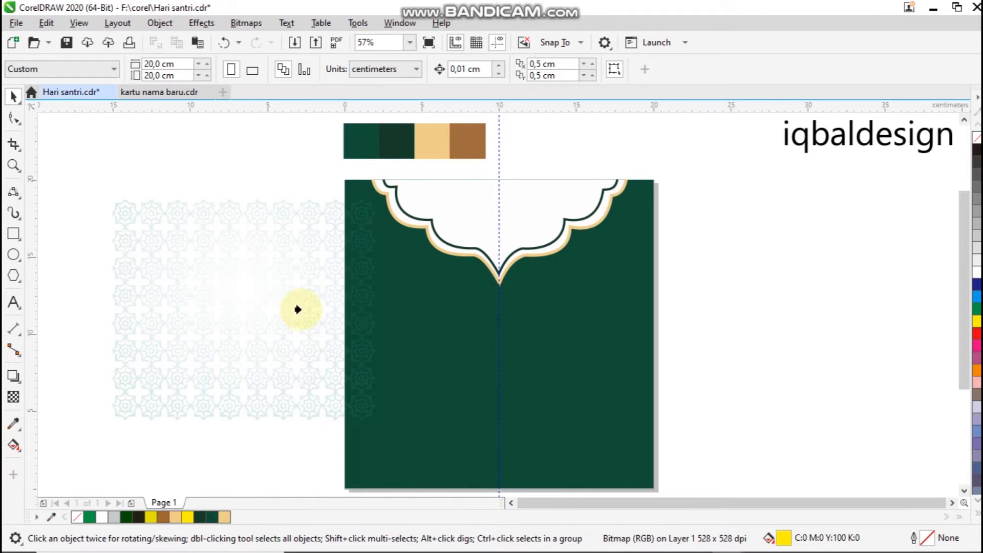
{"action": "left_click", "coordinate": [412, 323]}
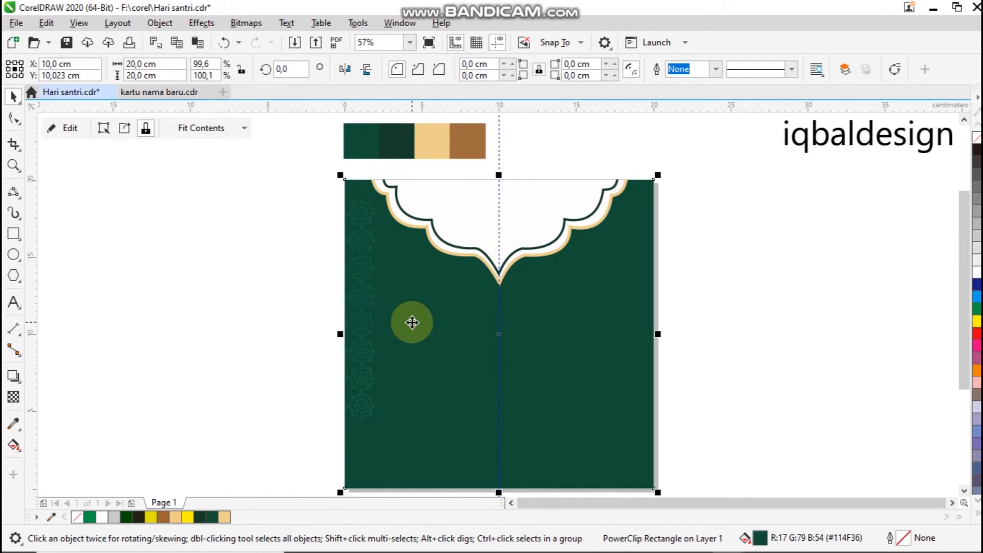
Step: Edit the PowerClip contents, centring the batik pattern on the poster and enlarging it proportionally to about 24.1 x 20.2 cm, and finish editing
{"action": "left_click", "coordinate": [74, 131]}
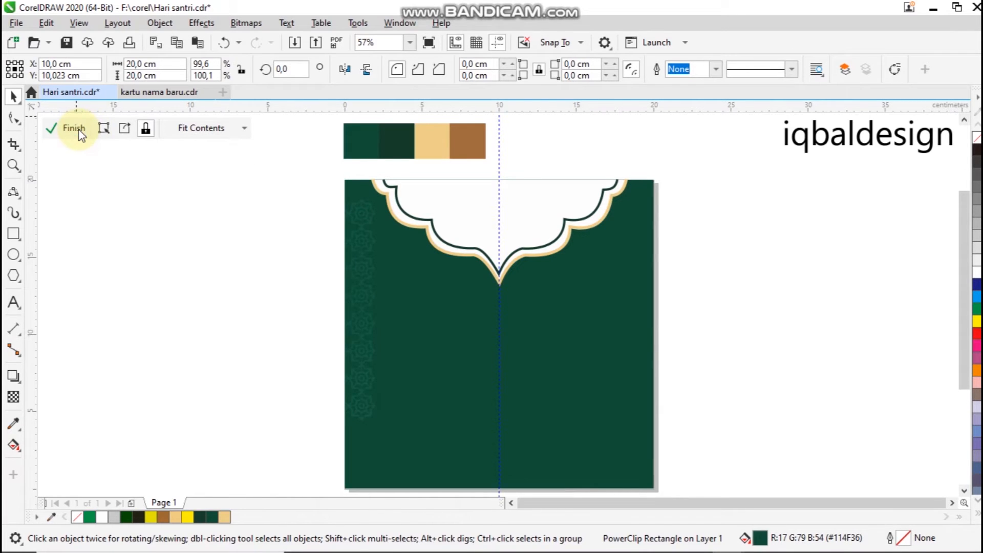
{"action": "left_click", "coordinate": [236, 288]}
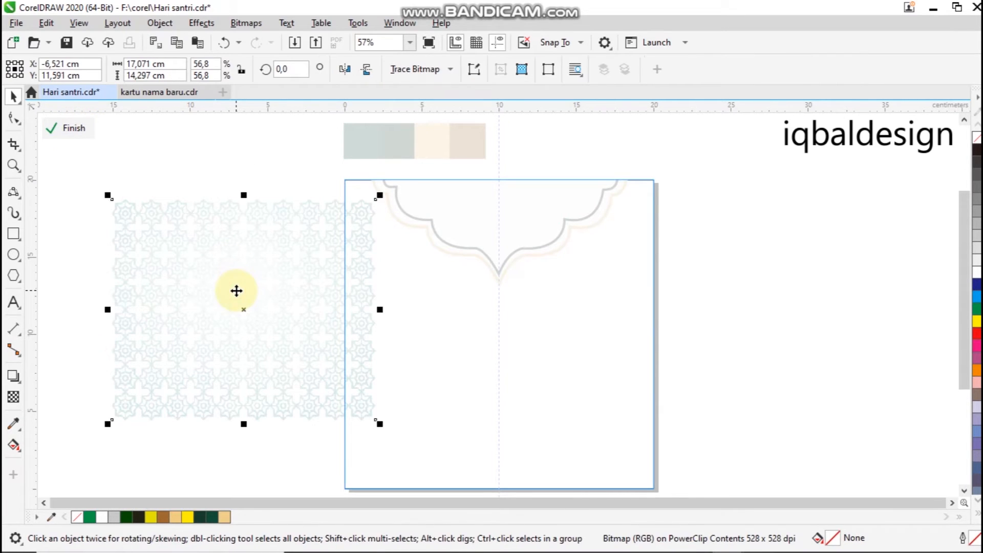
{"action": "left_click_drag", "start_coordinate": [242, 312], "coordinate": [502, 335]}
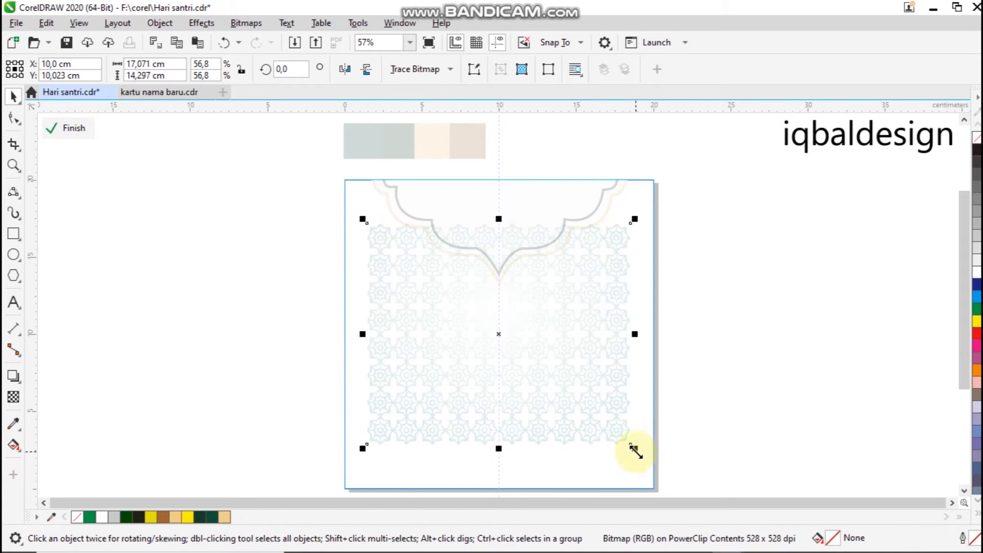
{"action": "left_click_drag", "start_coordinate": [638, 452], "coordinate": [689, 447]}
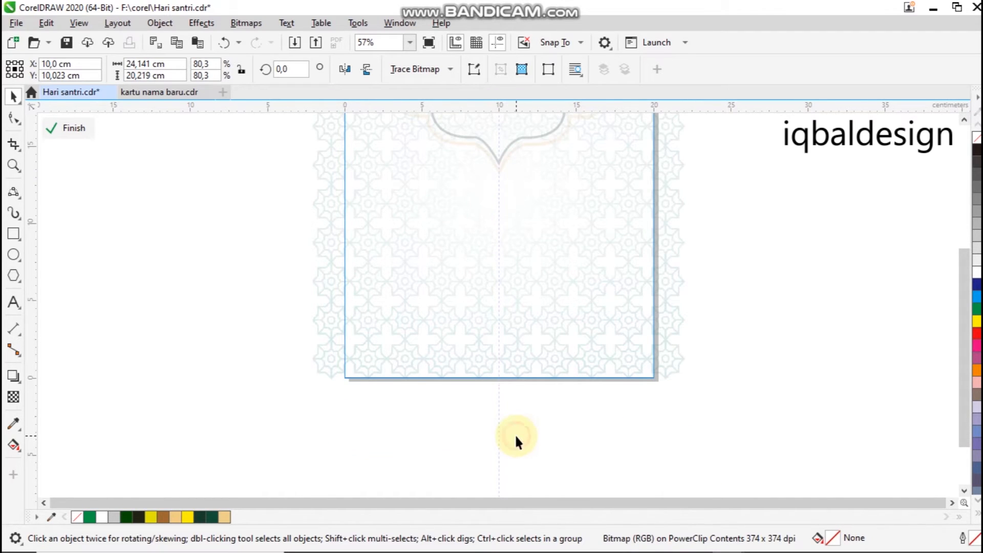
{"action": "scroll", "coordinate": [514, 434], "scroll_direction": "up", "scroll_amount": 3}
{"action": "key", "text": "Escape"}
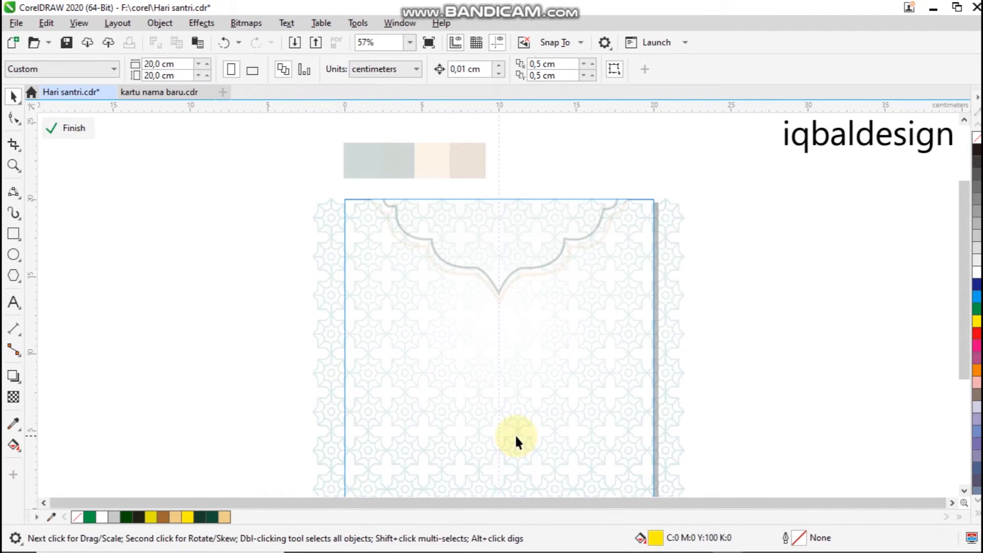
{"action": "left_click", "coordinate": [62, 132]}
{"action": "scroll", "coordinate": [161, 292], "scroll_direction": "down", "scroll_amount": 2}
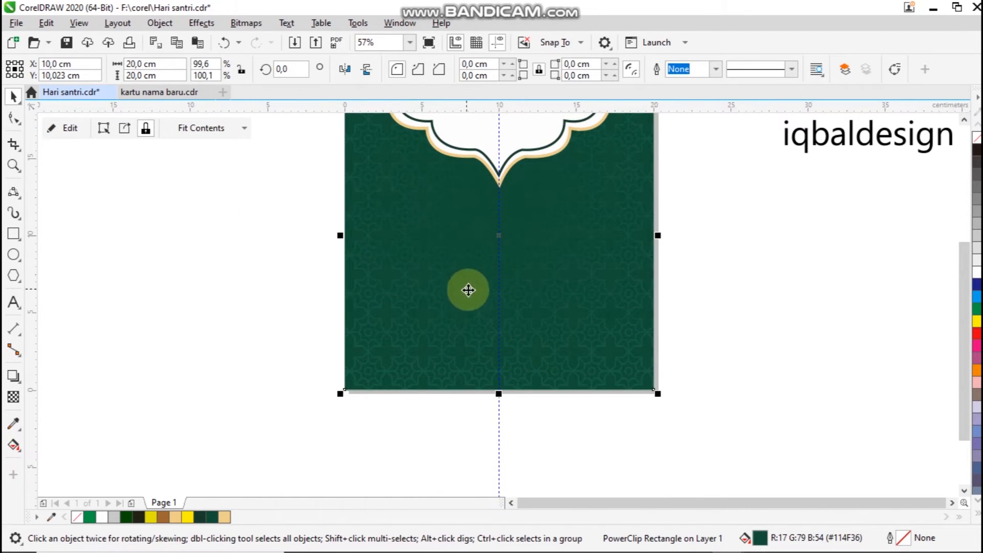
{"action": "left_click", "coordinate": [400, 291]}
{"action": "left_click", "coordinate": [400, 291]}
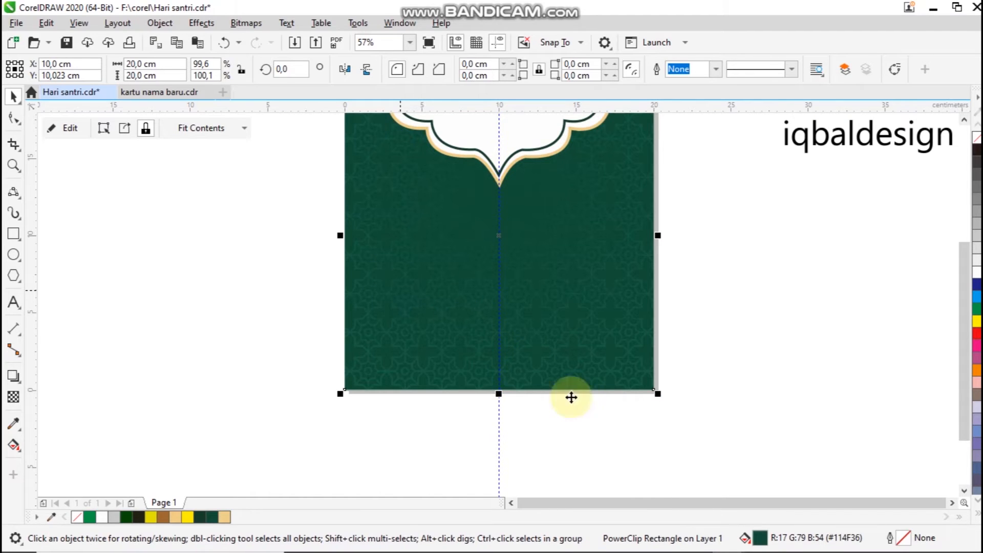
{"action": "double_click", "coordinate": [761, 539]}
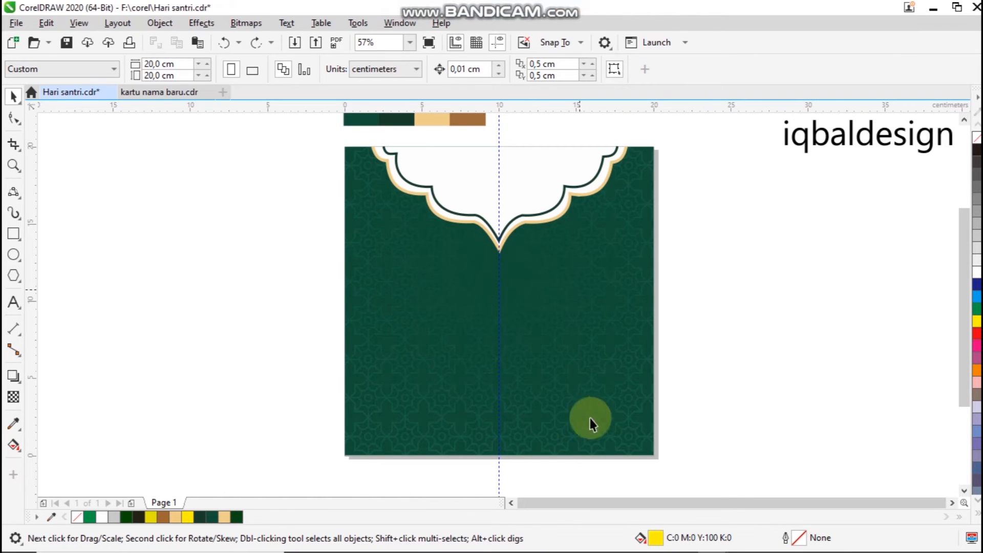
Step: Change the background rectangle's uniform fill to a purer, slightly brighter green, #0F5218
{"action": "left_click", "coordinate": [398, 348]}
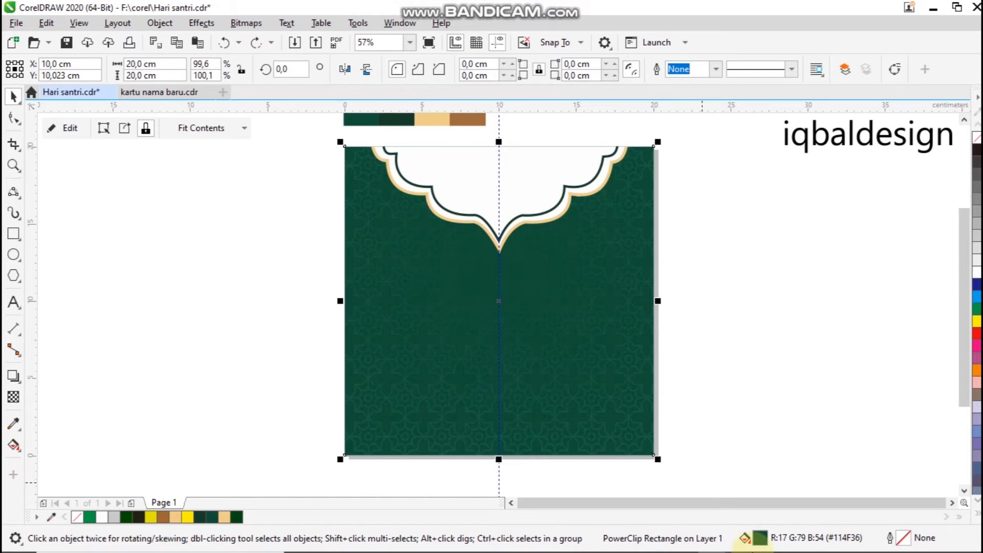
{"action": "double_click", "coordinate": [762, 539]}
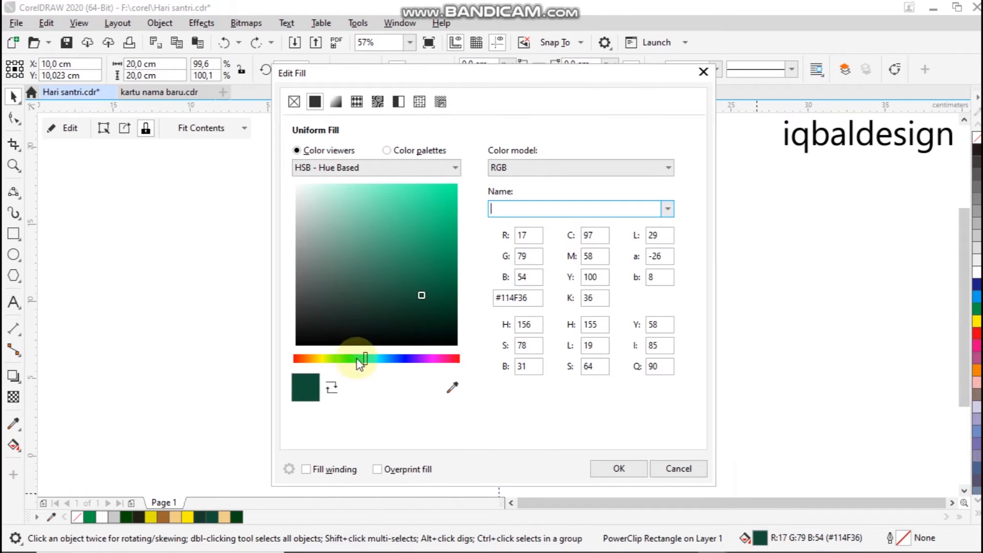
{"action": "left_click", "coordinate": [352, 359]}
{"action": "left_click_drag", "start_coordinate": [470, 77], "coordinate": [710, 93]}
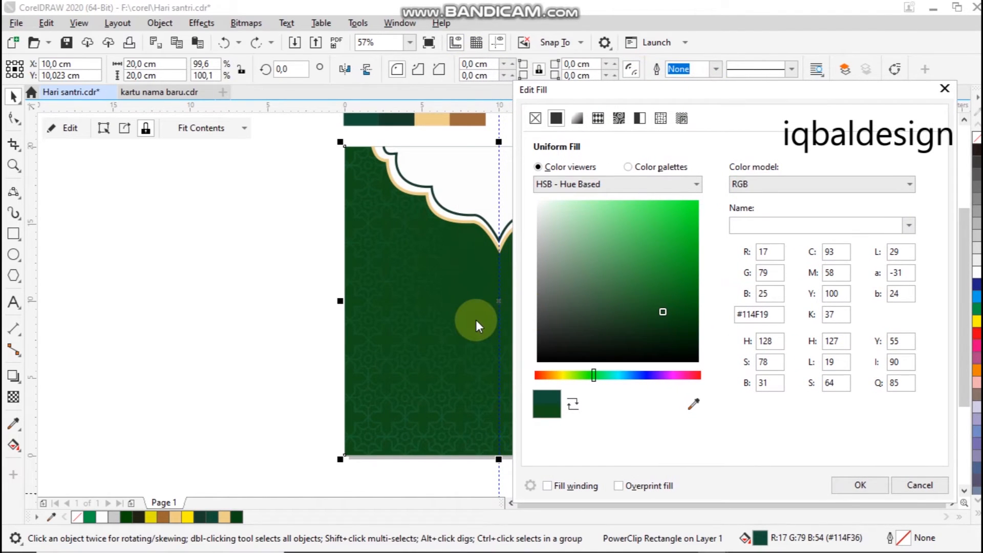
{"action": "left_click", "coordinate": [668, 311]}
{"action": "left_click", "coordinate": [860, 485]}
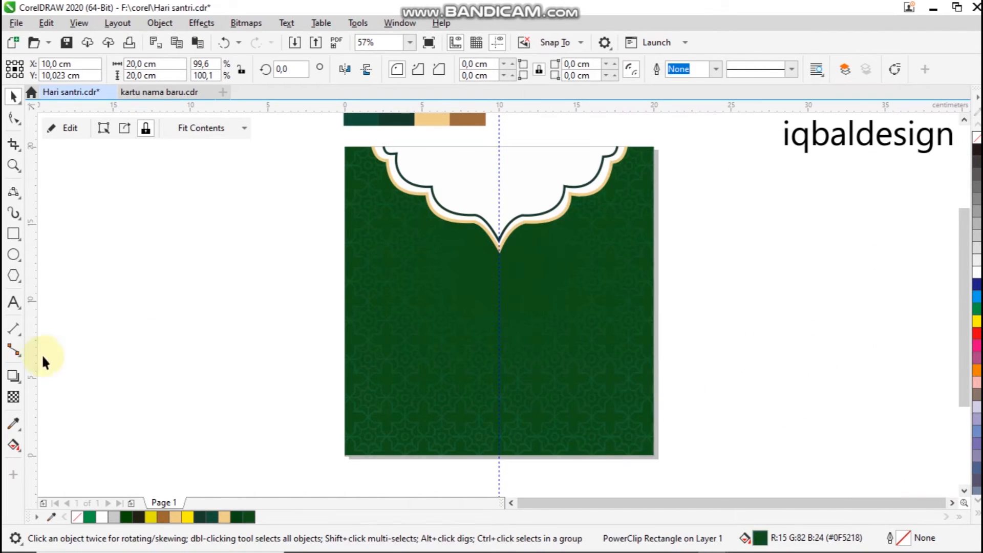
Step: Apply an elliptical fountain fill to the background with the Interactive Fill tool, placing its white centre node at the middle of the poster
{"action": "left_click", "coordinate": [14, 445]}
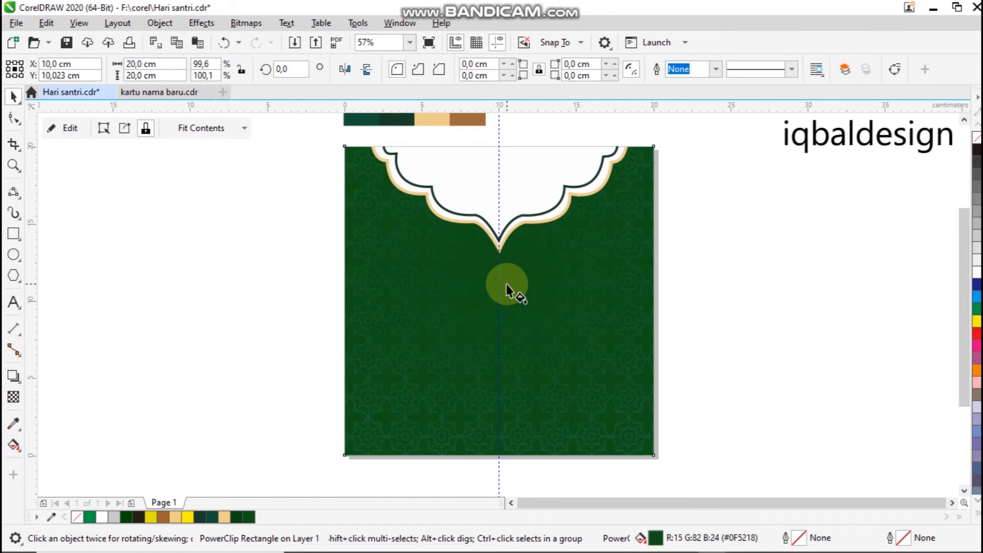
{"action": "left_click_drag", "start_coordinate": [496, 307], "coordinate": [739, 384]}
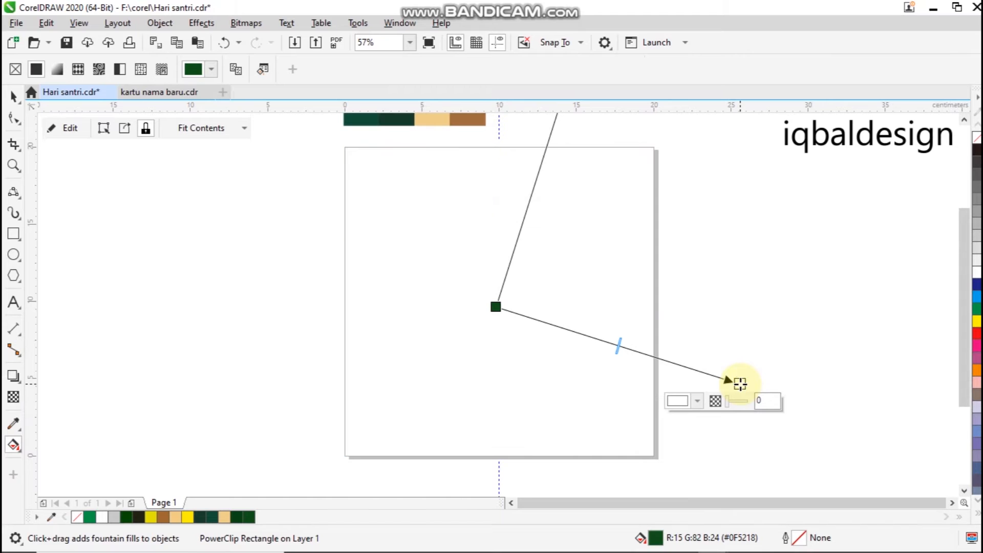
{"action": "left_click_drag", "start_coordinate": [495, 305], "coordinate": [501, 315]}
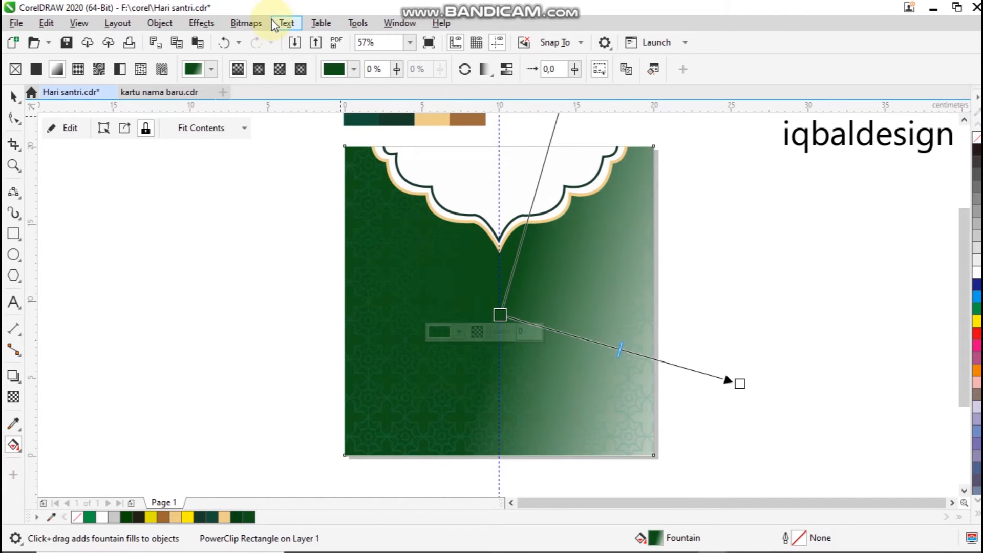
{"action": "left_click", "coordinate": [258, 74]}
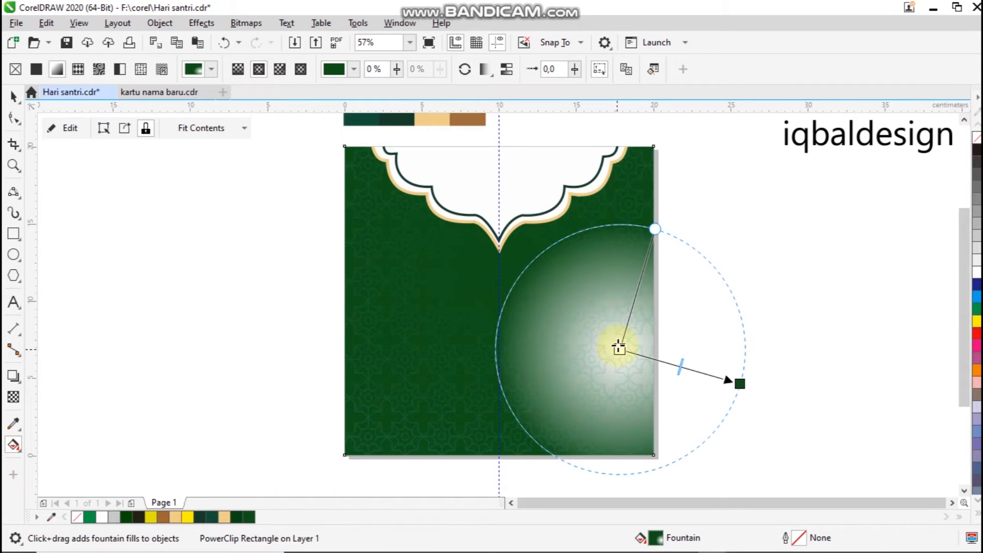
{"action": "left_click_drag", "start_coordinate": [619, 347], "coordinate": [501, 307]}
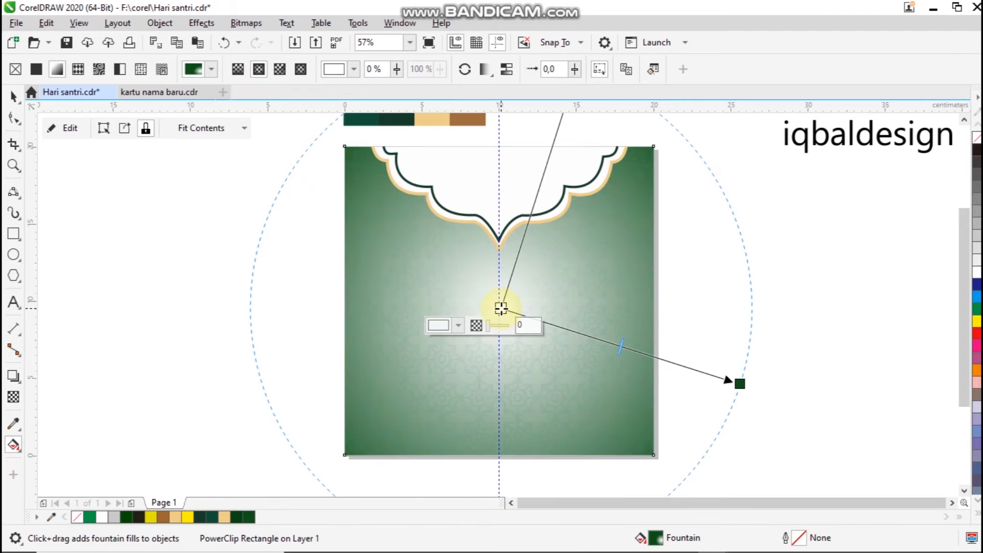
Step: Recolour the fountain fill's white centre node with the #0F5218 green from the document palette
{"action": "left_click", "coordinate": [463, 330]}
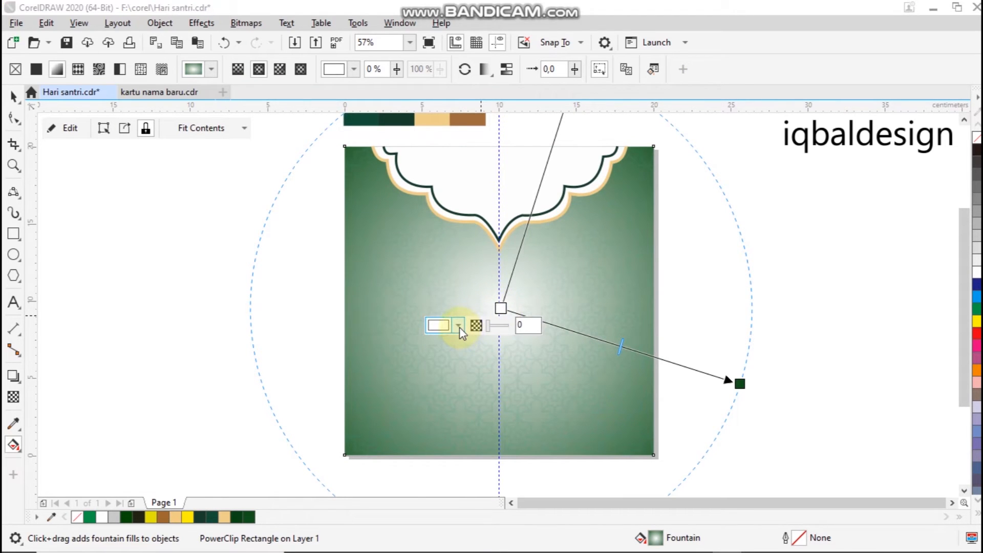
{"action": "left_click", "coordinate": [566, 295]}
{"action": "left_click", "coordinate": [253, 522]}
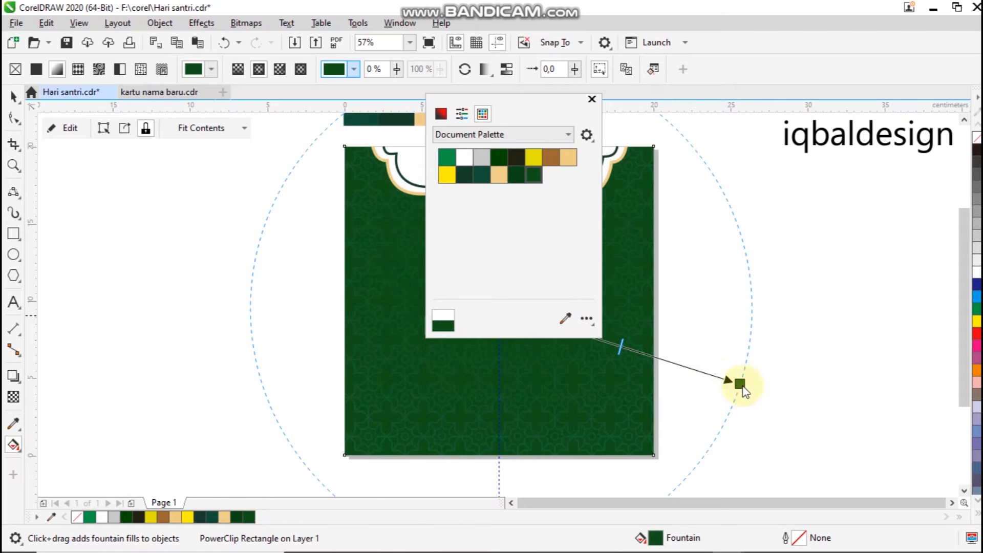
Step: Recolour the background fountain fill's outer node to the darker green #07330D and move it farther out from the poster's centre
{"action": "left_click", "coordinate": [743, 385]}
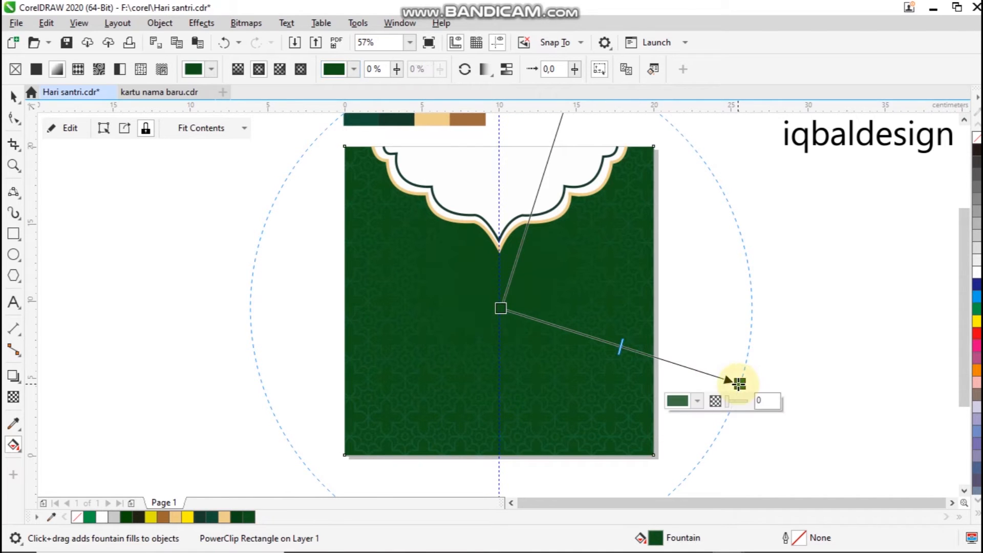
{"action": "left_click", "coordinate": [697, 402]}
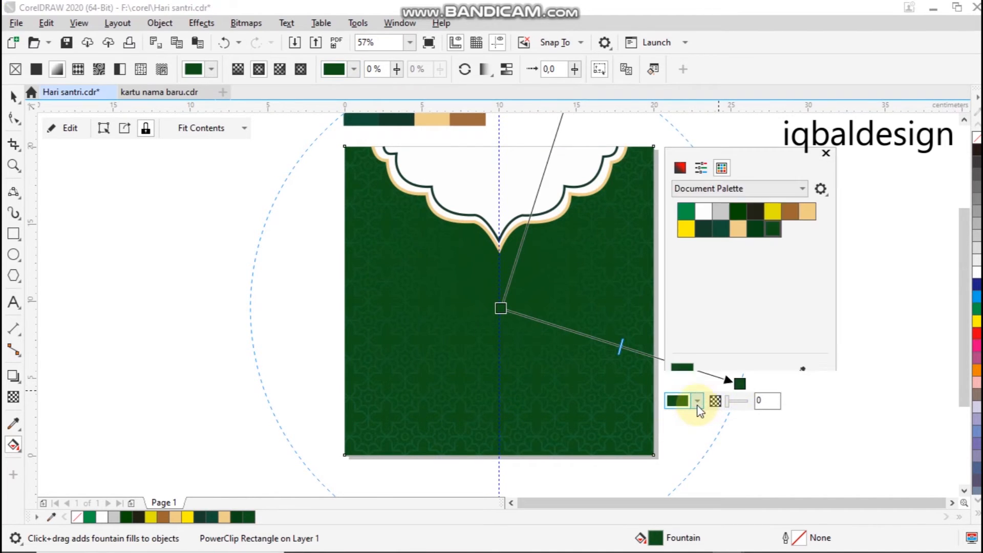
{"action": "left_click_drag", "start_coordinate": [755, 267], "coordinate": [758, 278]}
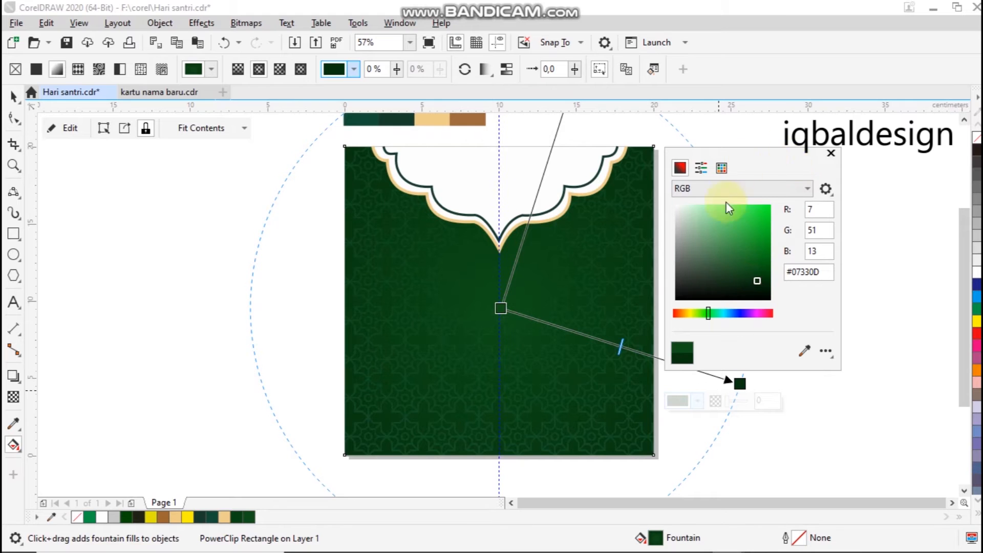
{"action": "left_click", "coordinate": [742, 387]}
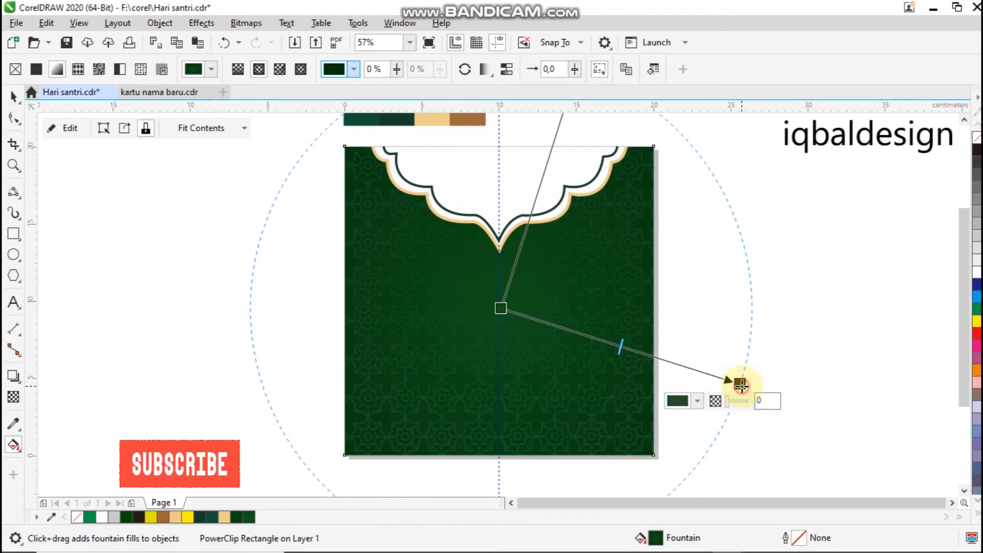
{"action": "left_click_drag", "start_coordinate": [749, 388], "coordinate": [791, 407]}
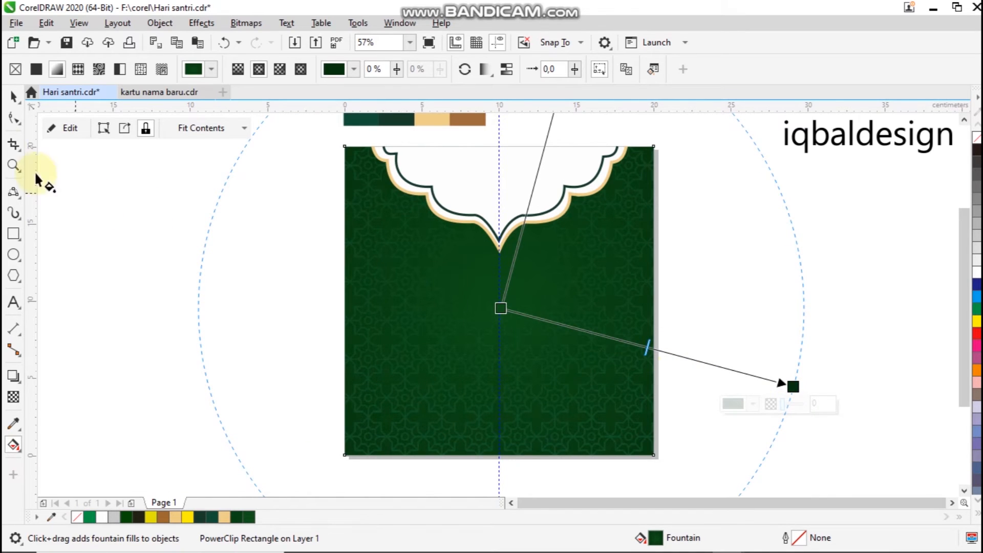
{"action": "left_click", "coordinate": [12, 95]}
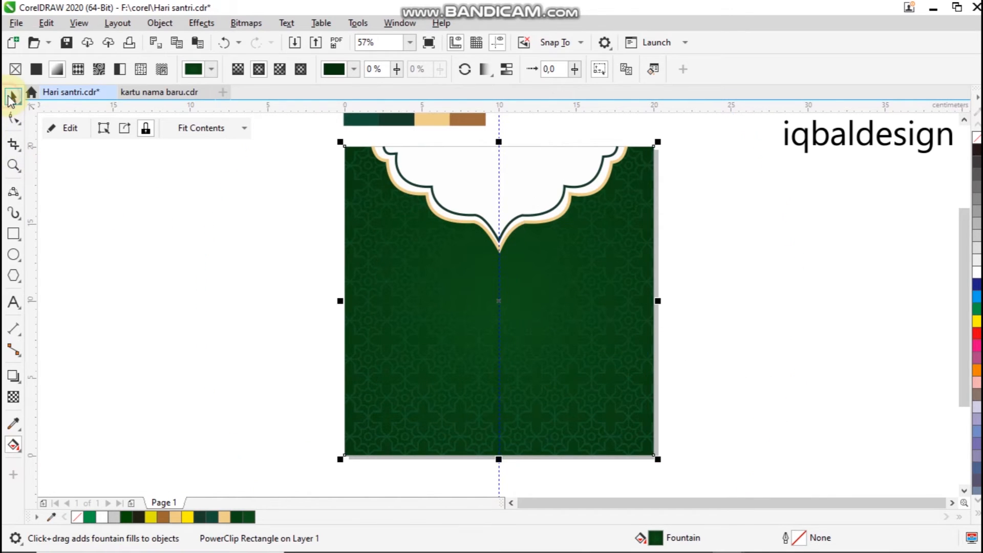
Step: Edit the background's PowerClip contents, apply a uniform transparency of 60 to the batik pattern bitmap, and finish editing
{"action": "left_click", "coordinate": [72, 129]}
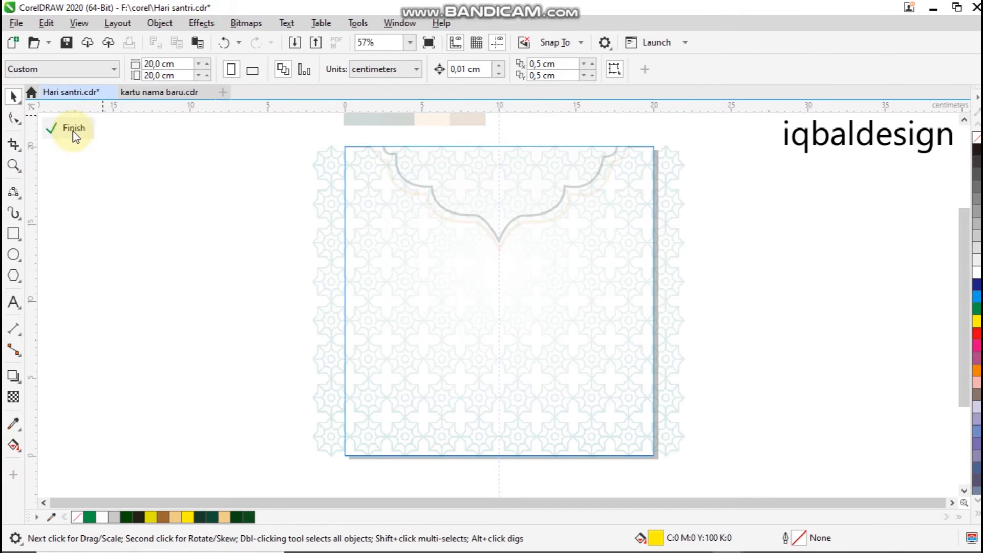
{"action": "left_click", "coordinate": [338, 273]}
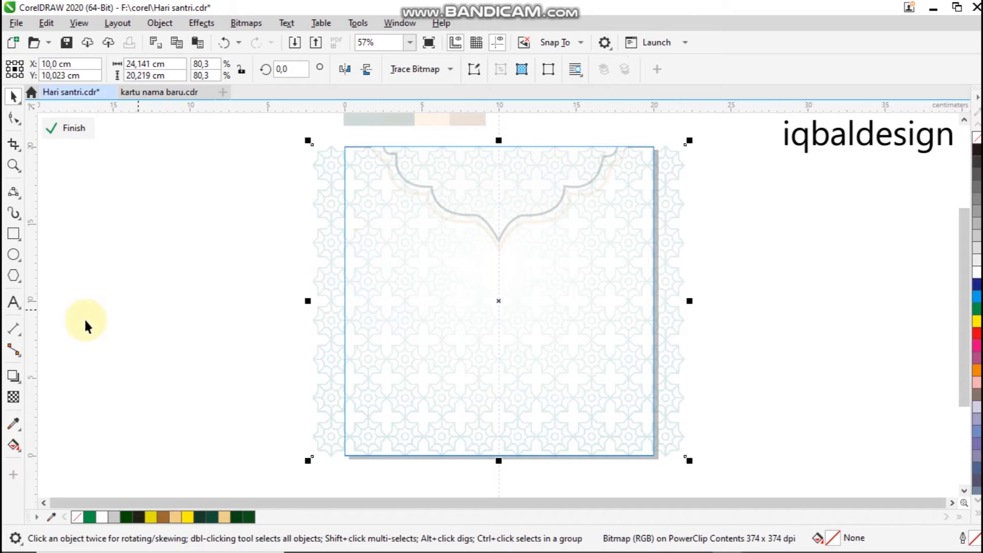
{"action": "left_click", "coordinate": [10, 402]}
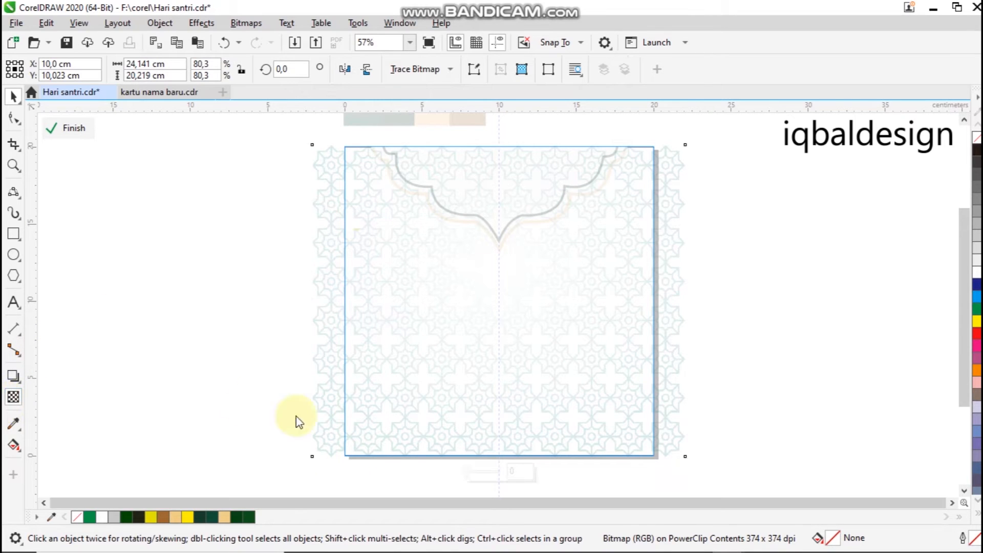
{"action": "left_click_drag", "start_coordinate": [472, 471], "coordinate": [489, 473]}
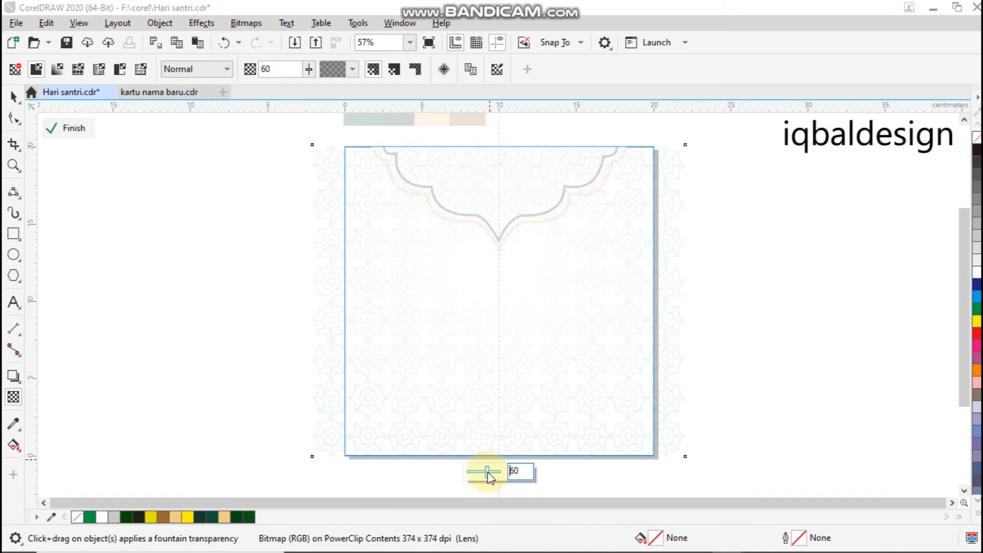
{"action": "left_click", "coordinate": [68, 127]}
{"action": "left_click", "coordinate": [183, 286]}
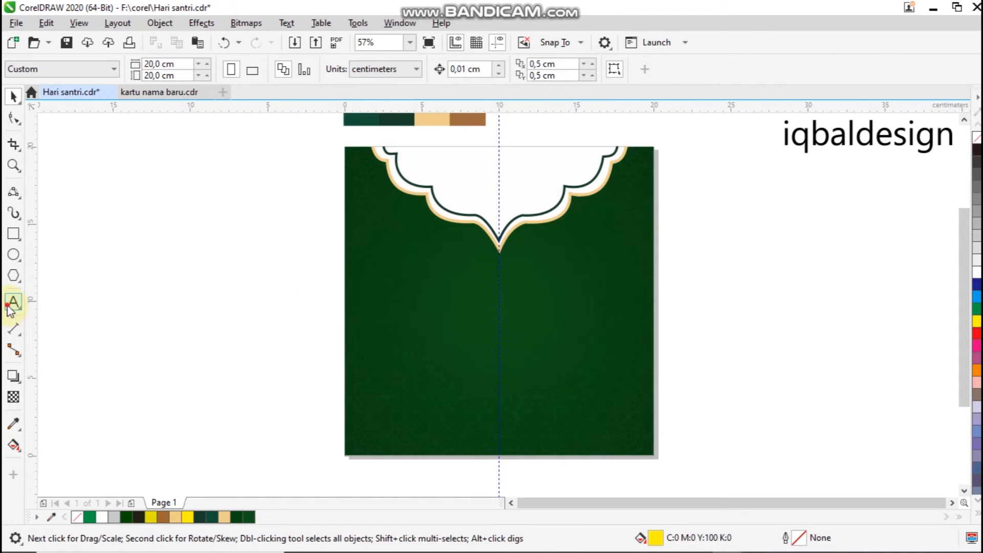
Step: Add three separate artistic text lines reading "Selamat", "Hari Santri" and "Nasional" below the mosque-roof ornament
{"action": "left_click", "coordinate": [22, 303]}
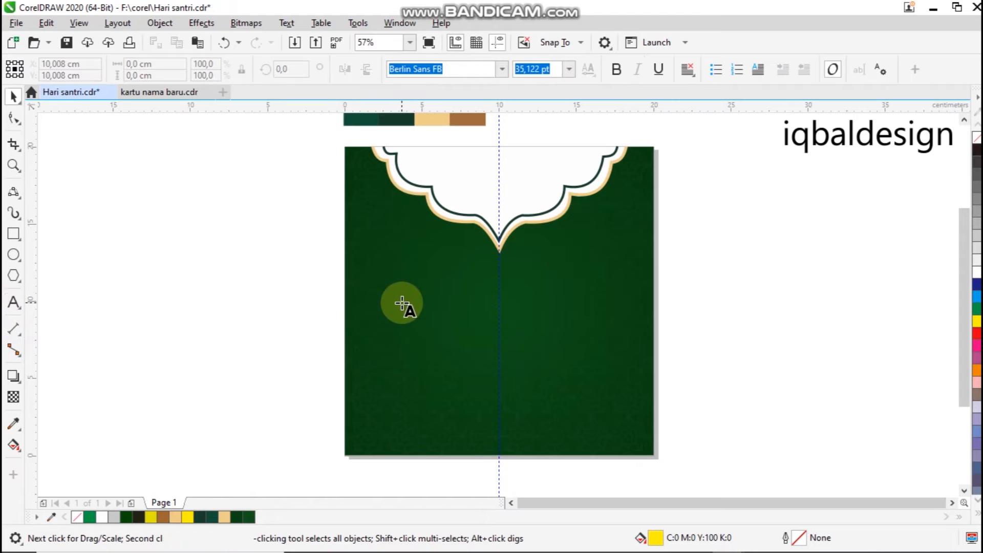
{"action": "left_click", "coordinate": [483, 310]}
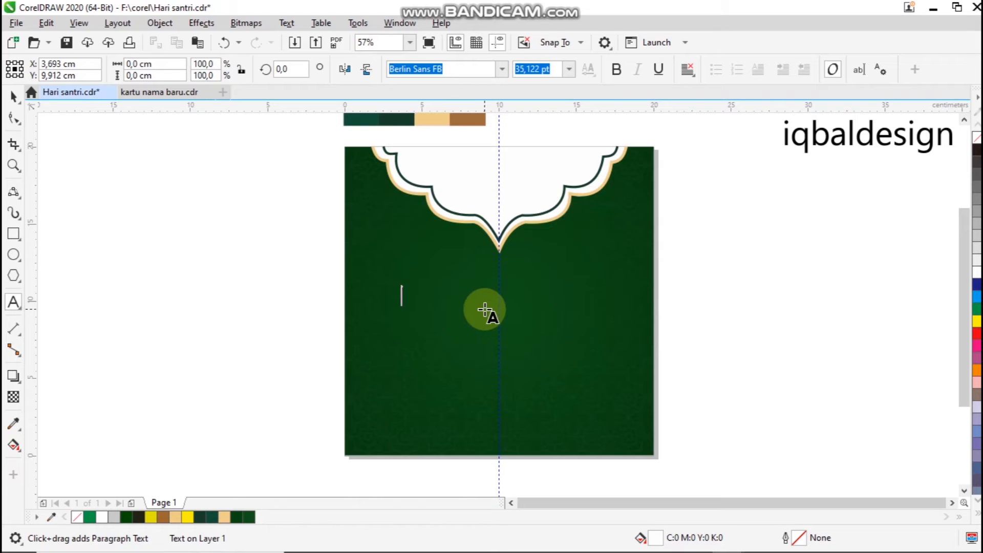
{"action": "type", "text": "Selamat"}
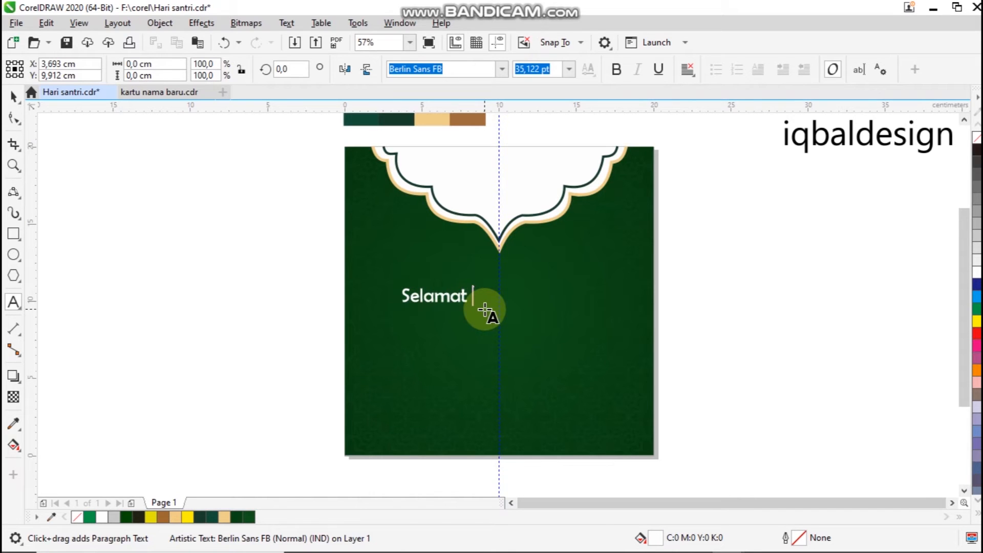
{"action": "left_click", "coordinate": [437, 334]}
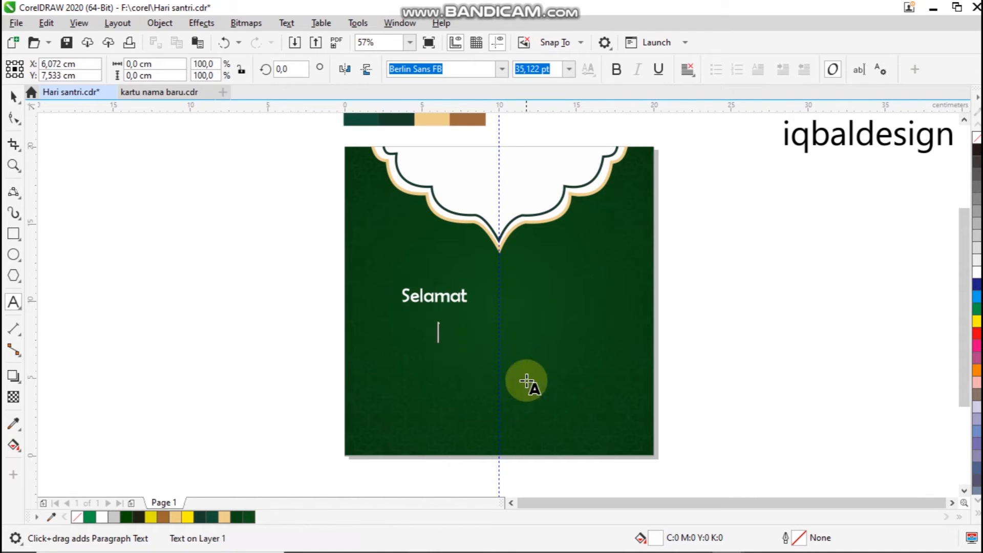
{"action": "type", "text": "Hari Santri"}
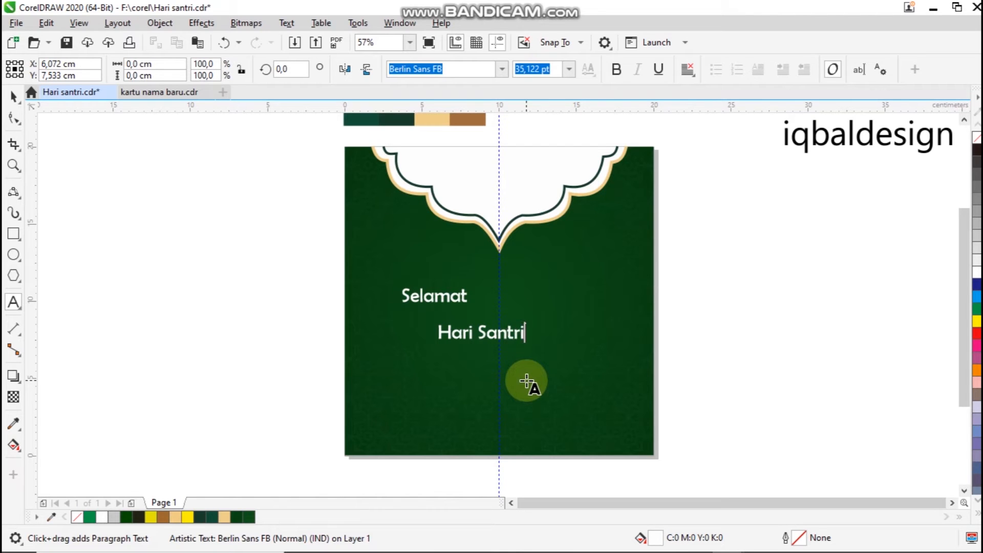
{"action": "left_click", "coordinate": [470, 370]}
{"action": "type", "text": "Na"}
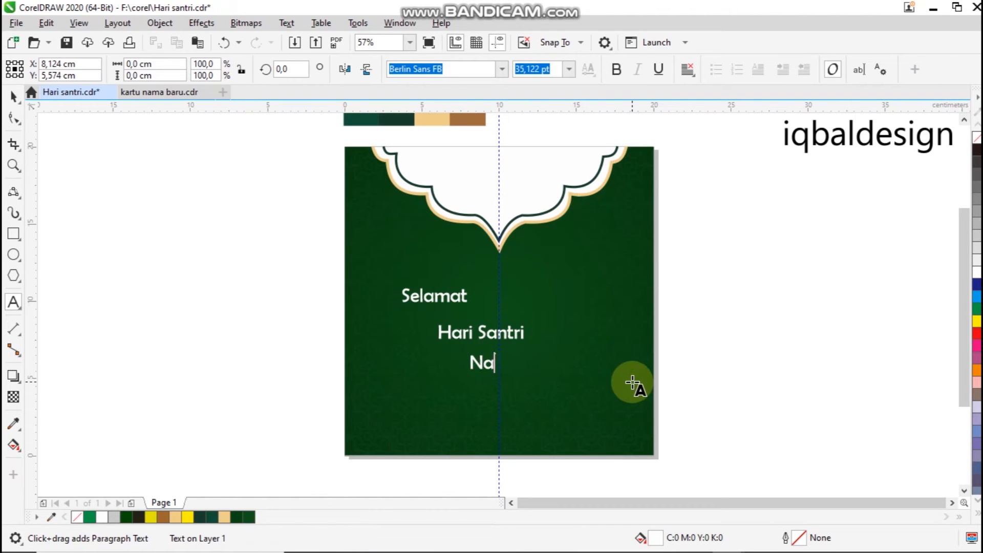
{"action": "type", "text": "sional"}
{"action": "left_click", "coordinate": [14, 96]}
Step: Stack the "Selamat", "Hari Santri" and "Nasional" texts closely beneath one another around the vertical centre guideline
{"action": "left_click", "coordinate": [451, 295]}
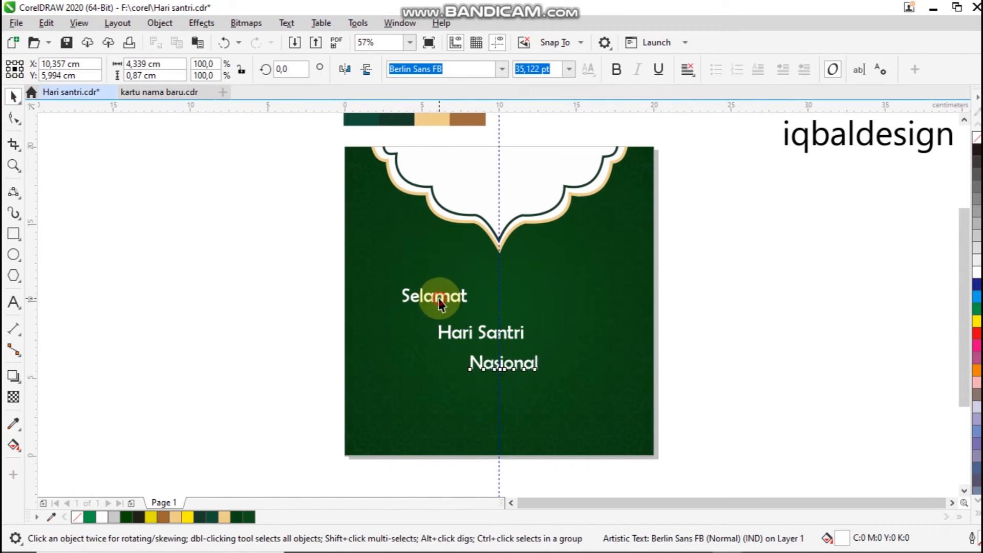
{"action": "left_click_drag", "start_coordinate": [456, 296], "coordinate": [487, 275]}
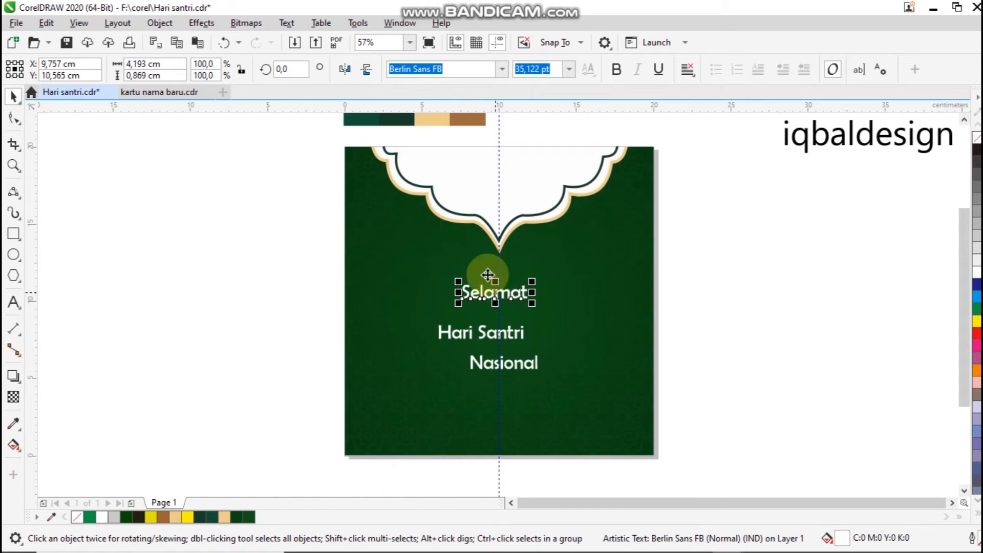
{"action": "left_click", "coordinate": [460, 332]}
{"action": "left_click_drag", "start_coordinate": [461, 334], "coordinate": [481, 311]}
{"action": "left_click_drag", "start_coordinate": [501, 367], "coordinate": [493, 336]}
Step: Apply the Hello Crafter - Personal Use font to the "Selamat", "Hari Santri" and "Nasional" texts together
{"action": "left_click_drag", "start_coordinate": [300, 232], "coordinate": [587, 392]}
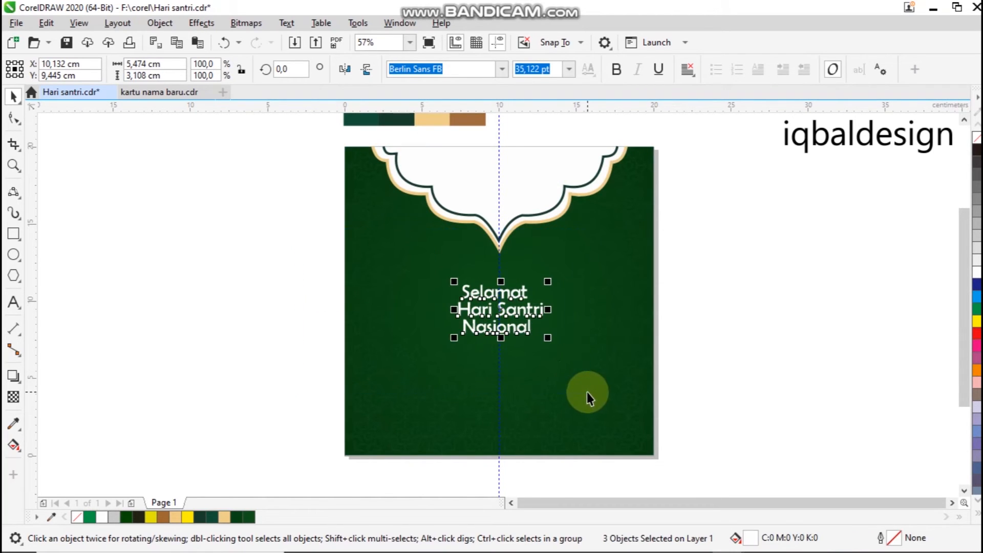
{"action": "left_click", "coordinate": [501, 72]}
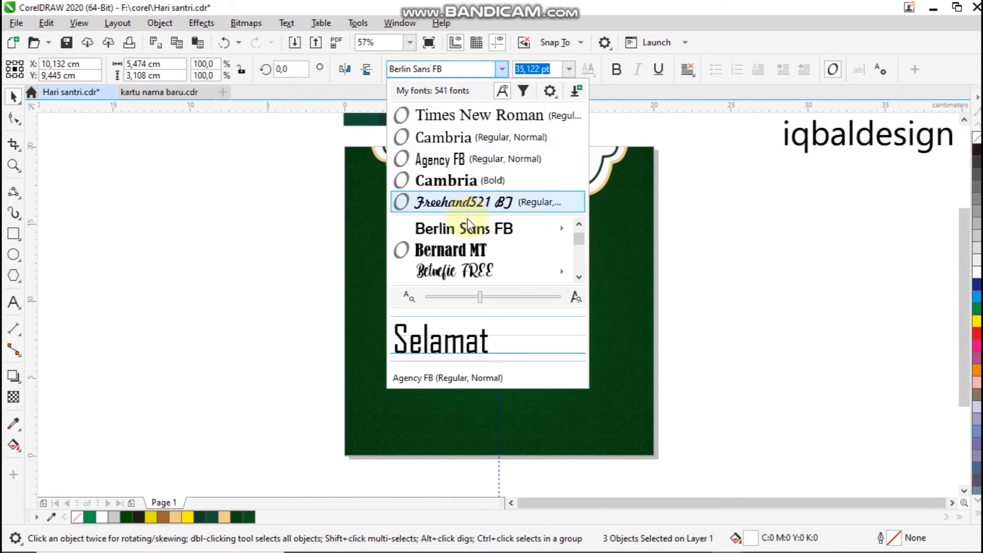
{"action": "scroll", "coordinate": [465, 244], "scroll_direction": "up", "scroll_amount": 1}
{"action": "scroll", "coordinate": [465, 245], "scroll_direction": "up", "scroll_amount": 6}
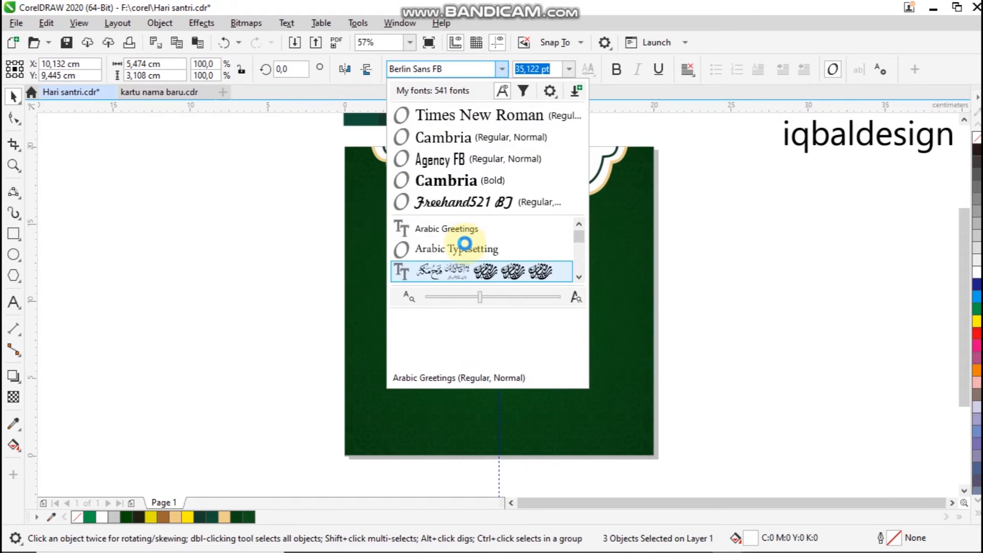
{"action": "scroll", "coordinate": [465, 246], "scroll_direction": "up", "scroll_amount": 4}
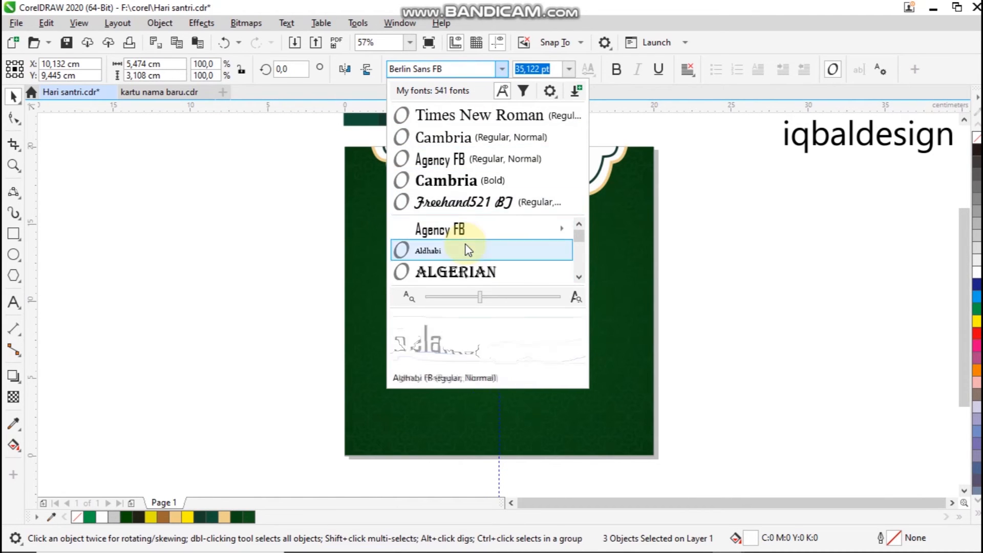
{"action": "scroll", "coordinate": [468, 250], "scroll_direction": "down", "scroll_amount": 4}
{"action": "scroll", "coordinate": [577, 279], "scroll_direction": "down", "scroll_amount": 5}
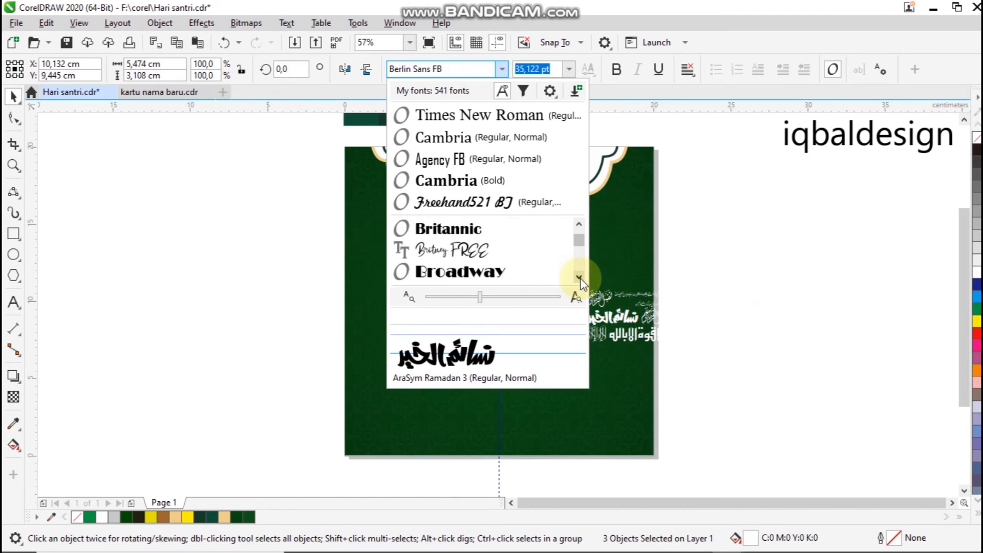
{"action": "left_click", "coordinate": [579, 278]}
{"action": "left_click", "coordinate": [579, 277]}
{"action": "left_click", "coordinate": [579, 278]}
{"action": "left_click", "coordinate": [580, 277]}
{"action": "left_click", "coordinate": [580, 278]}
{"action": "left_click", "coordinate": [580, 278]}
{"action": "left_click", "coordinate": [580, 278]}
{"action": "left_click", "coordinate": [579, 278]}
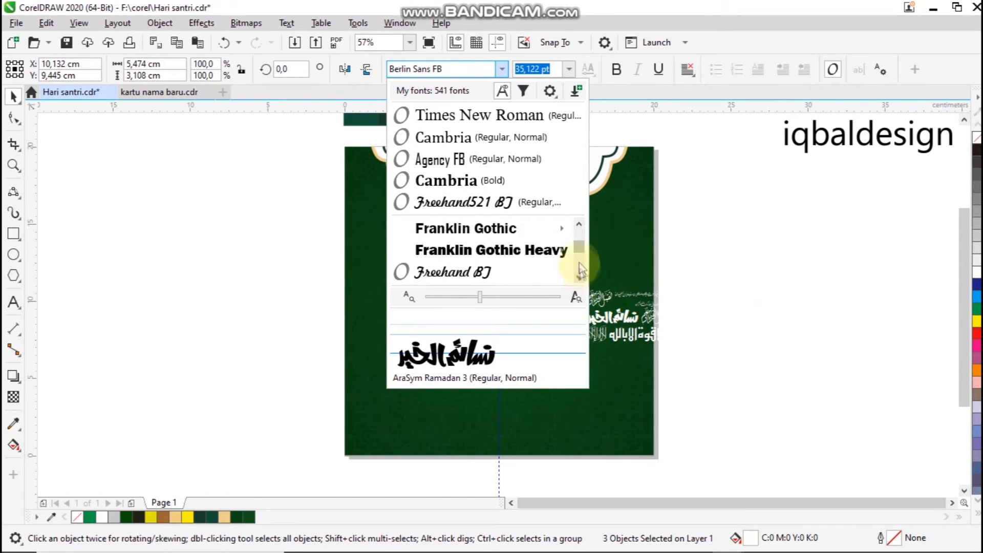
{"action": "left_click", "coordinate": [579, 224]}
{"action": "left_click", "coordinate": [579, 276]}
{"action": "left_click", "coordinate": [580, 277]}
{"action": "left_click", "coordinate": [580, 278]}
{"action": "left_click", "coordinate": [579, 278]}
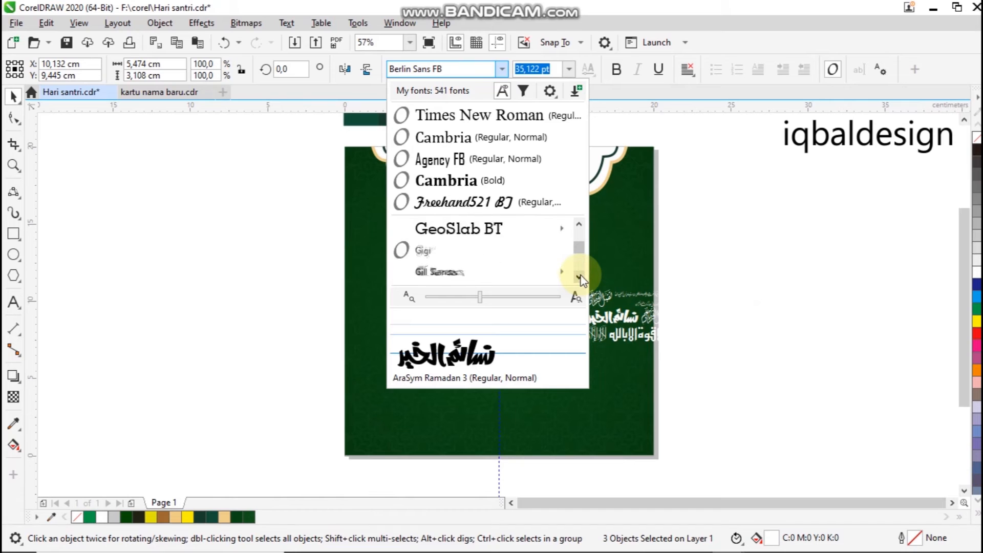
{"action": "left_click", "coordinate": [580, 278]}
{"action": "left_click", "coordinate": [579, 278]}
{"action": "left_click", "coordinate": [580, 277]}
{"action": "left_click", "coordinate": [580, 278]}
{"action": "left_click", "coordinate": [580, 278]}
{"action": "left_click", "coordinate": [580, 278]}
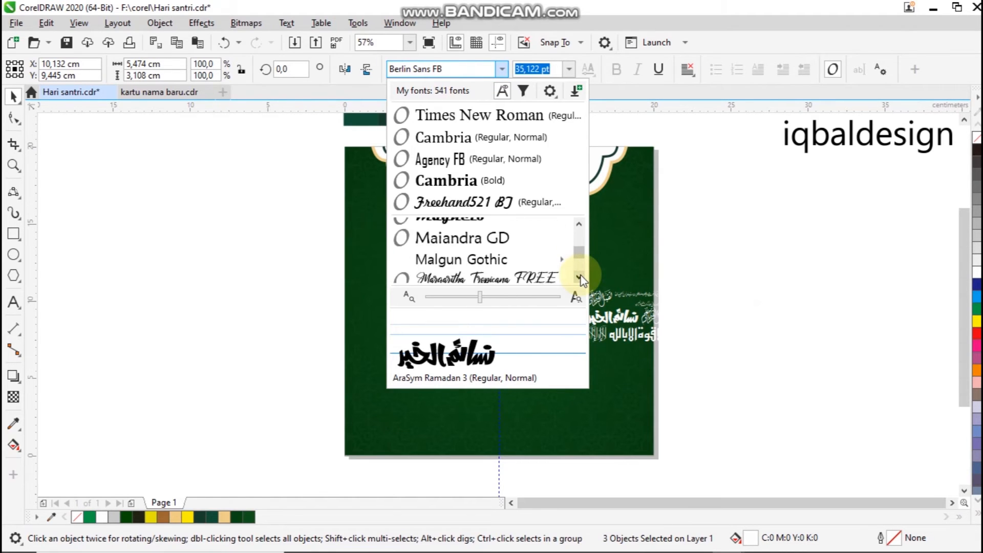
{"action": "left_click", "coordinate": [580, 279]}
{"action": "left_click", "coordinate": [579, 223]}
{"action": "left_click", "coordinate": [580, 224]}
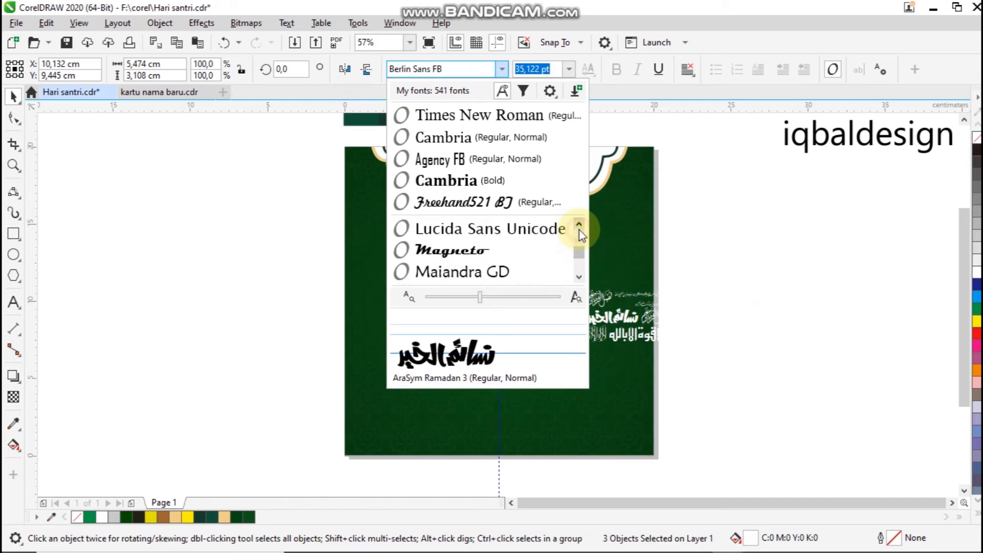
{"action": "left_click", "coordinate": [580, 278]}
{"action": "left_click", "coordinate": [580, 278]}
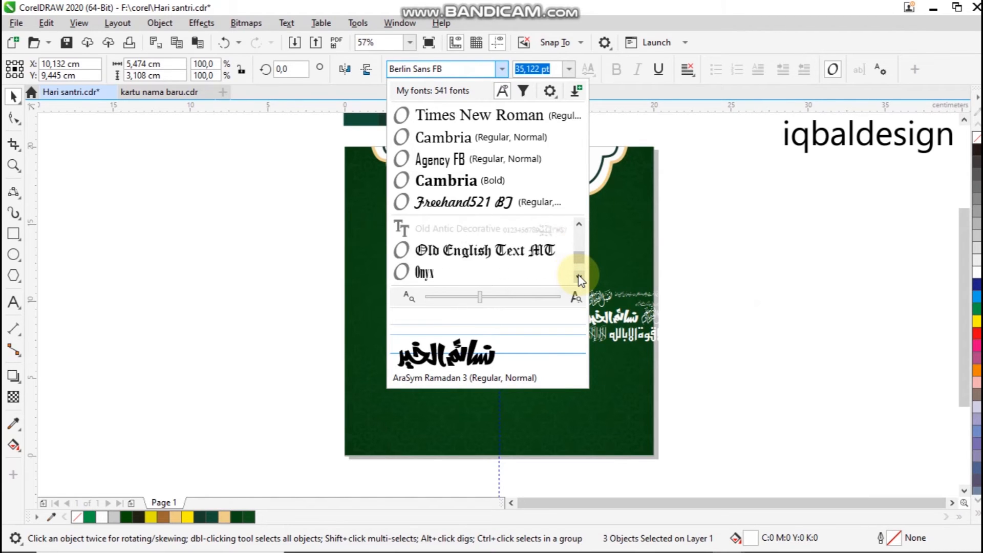
{"action": "left_click", "coordinate": [580, 279]}
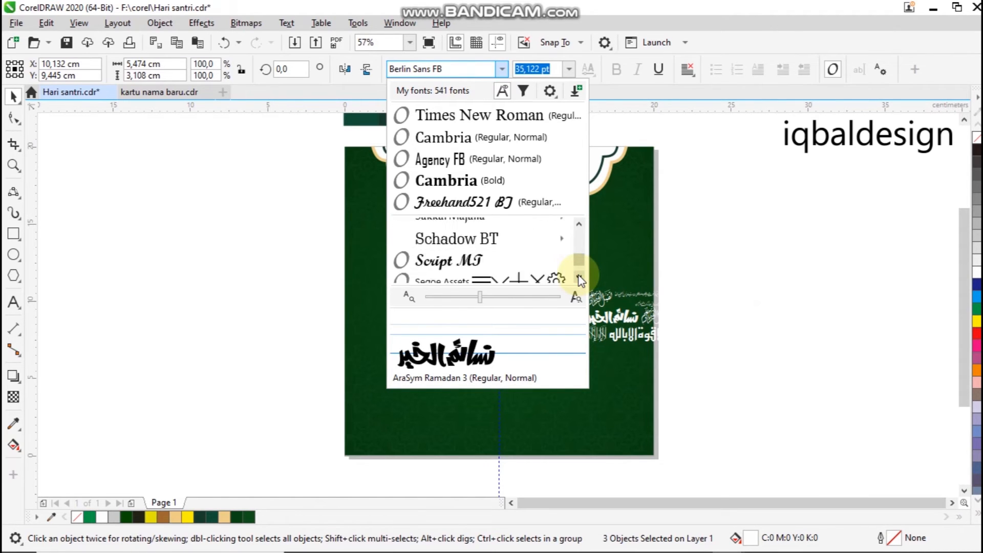
{"action": "left_click", "coordinate": [579, 278]}
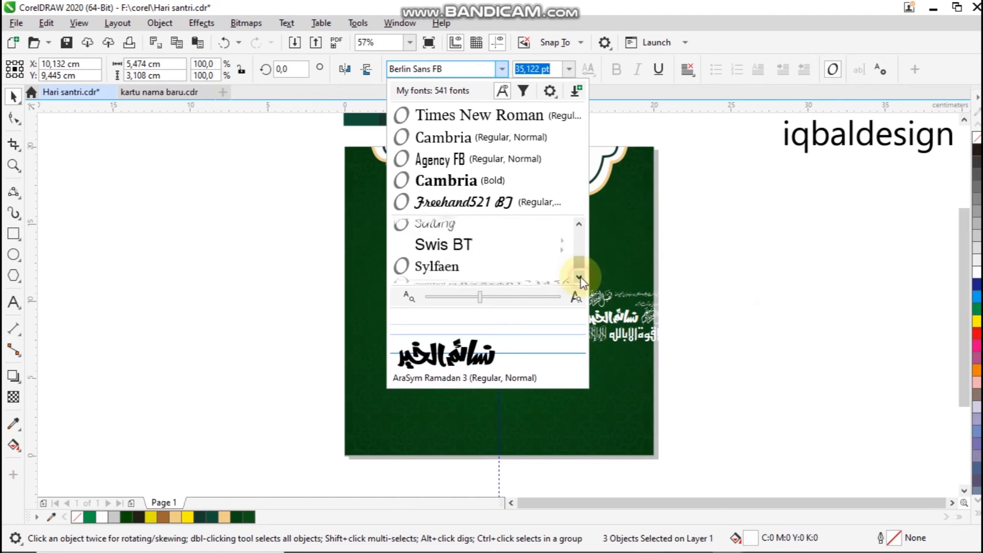
{"action": "left_click", "coordinate": [580, 225]}
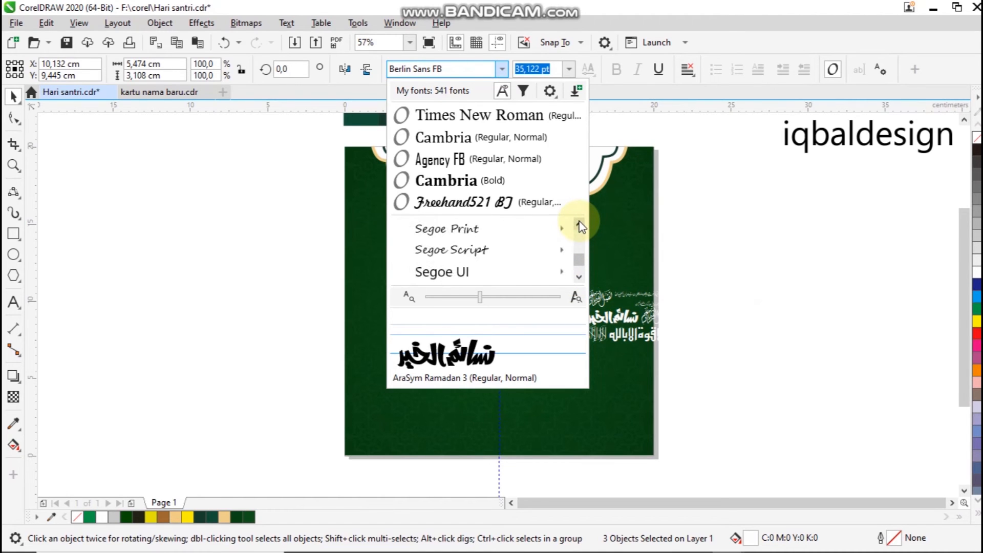
{"action": "left_click", "coordinate": [579, 224]}
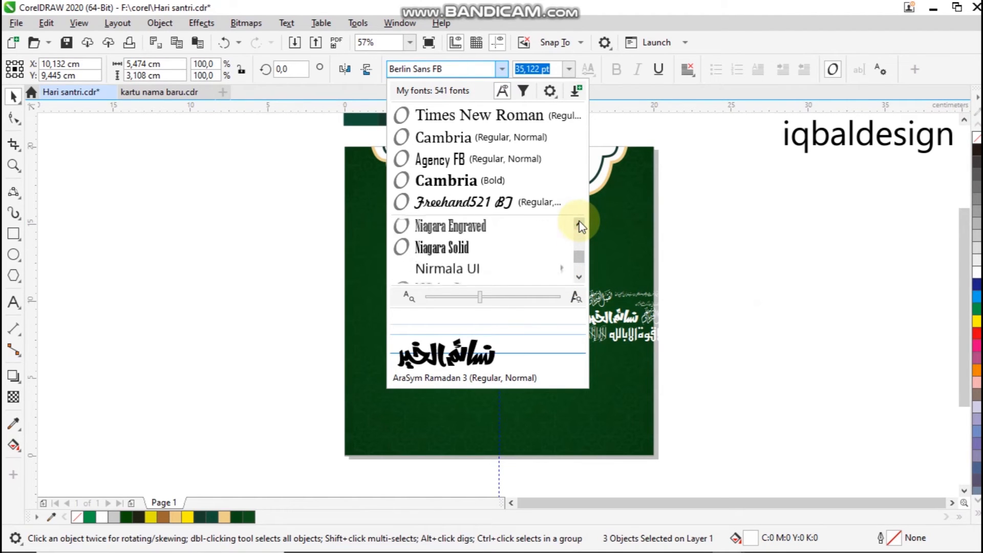
{"action": "left_click", "coordinate": [580, 224]}
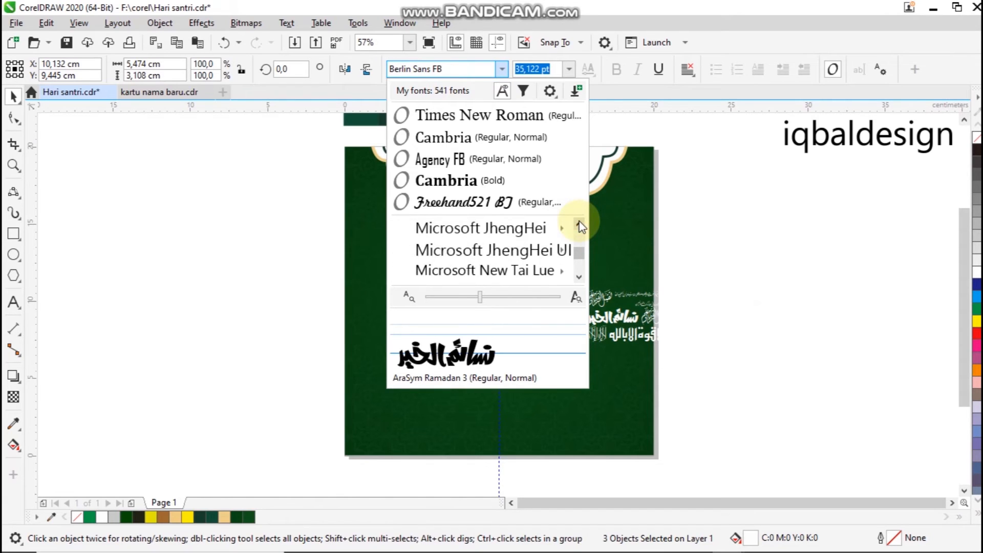
{"action": "left_click", "coordinate": [579, 225]}
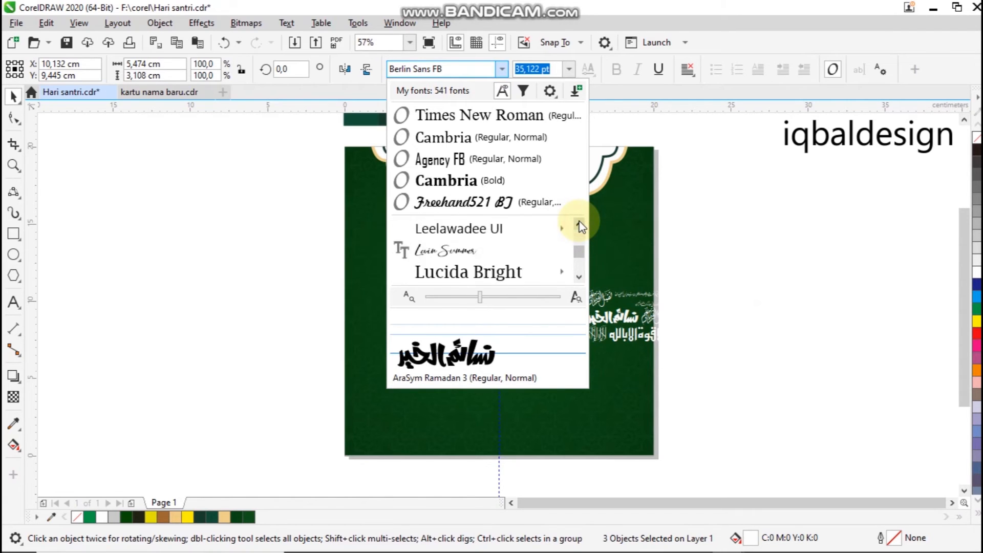
{"action": "left_click", "coordinate": [579, 225]}
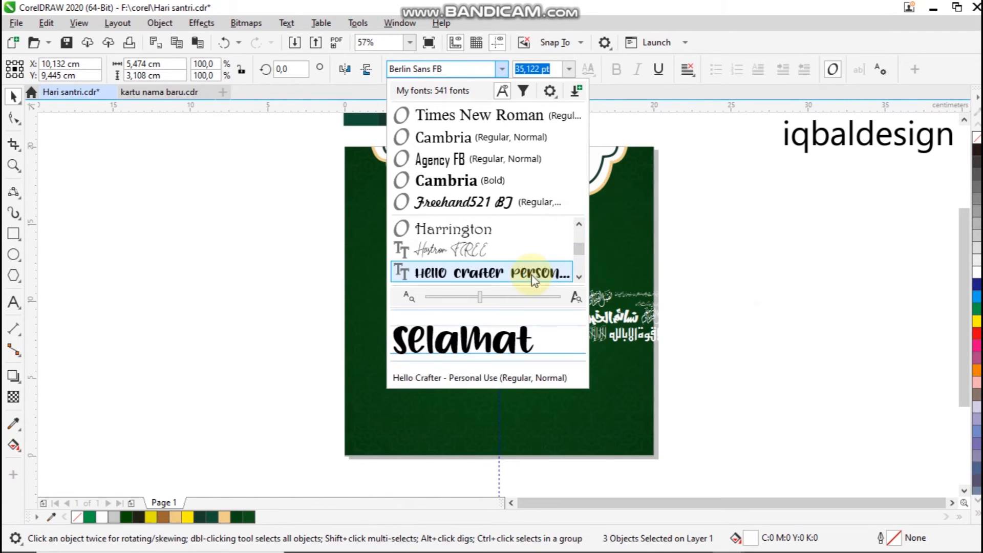
{"action": "left_click", "coordinate": [536, 276]}
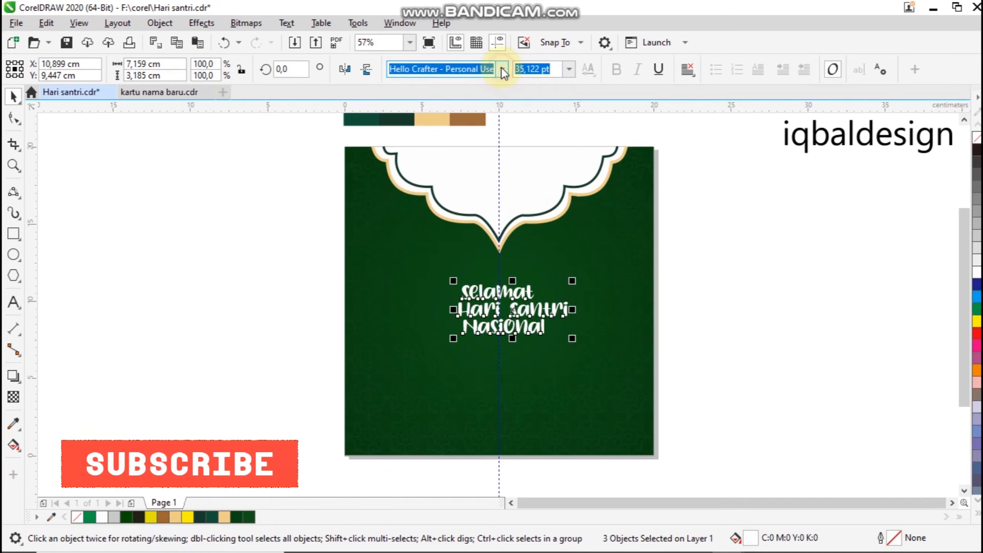
Step: Change the font of the three greeting text lines to Forte
{"action": "left_click", "coordinate": [502, 69]}
{"action": "left_click", "coordinate": [580, 225]}
{"action": "left_click", "coordinate": [580, 226]}
{"action": "left_click", "coordinate": [579, 226]}
{"action": "left_click", "coordinate": [579, 225]}
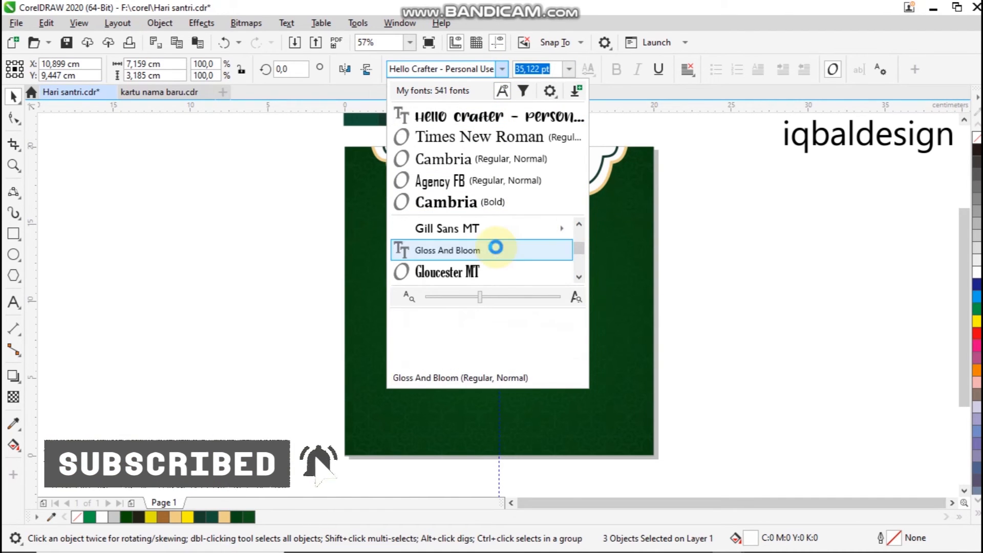
{"action": "left_click", "coordinate": [579, 225]}
{"action": "left_click", "coordinate": [579, 225]}
{"action": "left_click", "coordinate": [579, 225]}
{"action": "left_click", "coordinate": [579, 225]}
{"action": "left_click", "coordinate": [579, 226]}
{"action": "left_click", "coordinate": [580, 226]}
{"action": "left_click", "coordinate": [579, 225]}
{"action": "left_click", "coordinate": [579, 225]}
{"action": "left_click", "coordinate": [579, 226]}
{"action": "left_click", "coordinate": [579, 225]}
{"action": "left_click", "coordinate": [579, 225]}
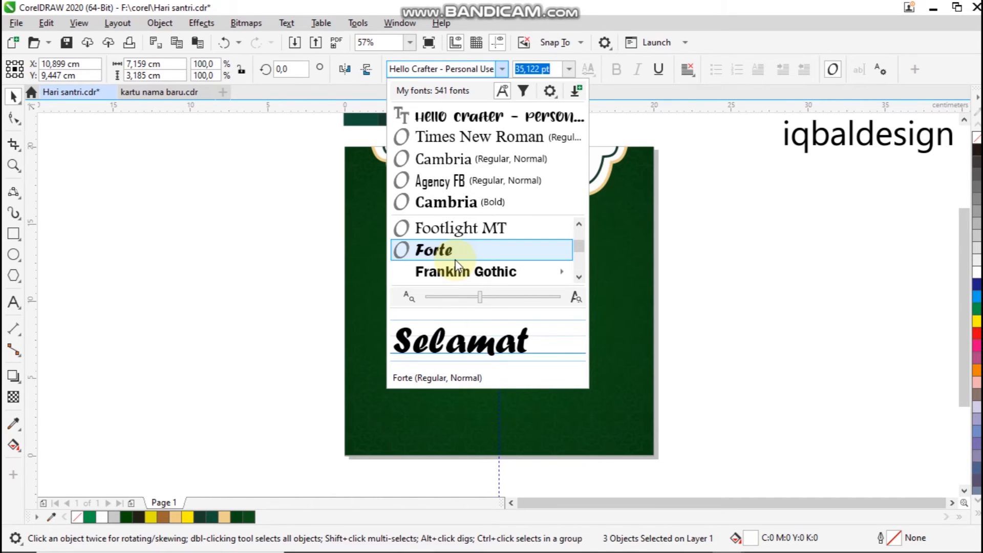
{"action": "left_click", "coordinate": [484, 250]}
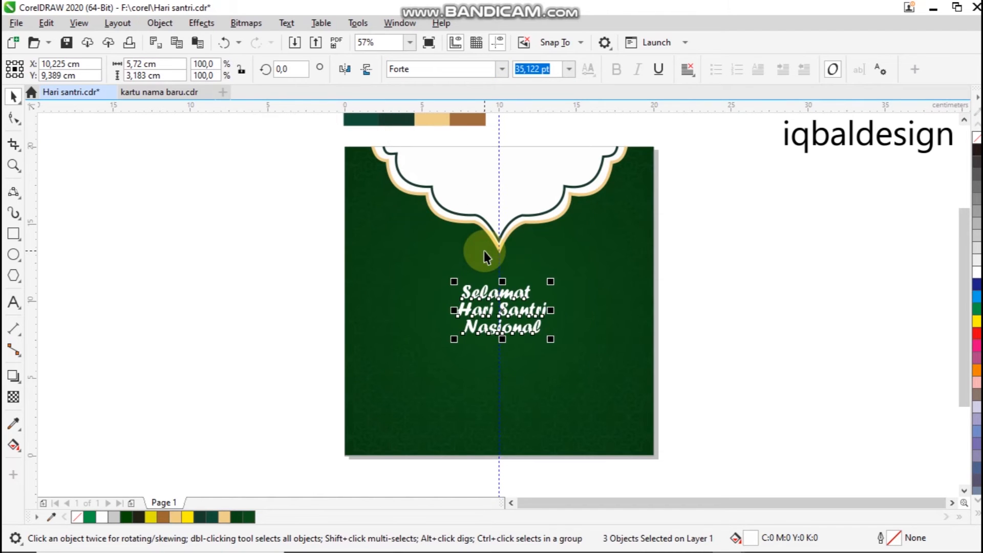
{"action": "left_click", "coordinate": [334, 270]}
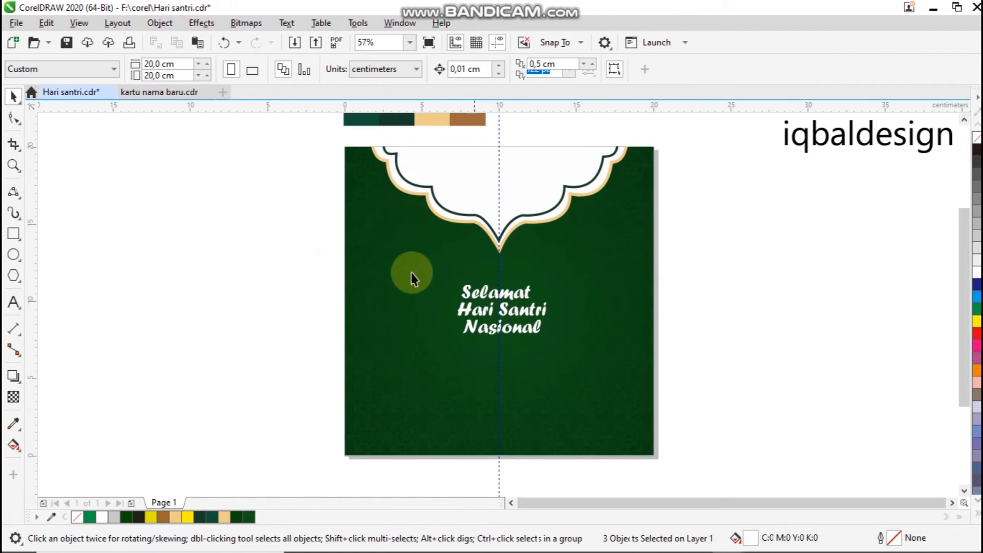
Step: Scale the three text lines up together to about 14.6 cm wide and 8.1 cm high below the mosque-roof ornament
{"action": "left_click_drag", "start_coordinate": [309, 251], "coordinate": [582, 400]}
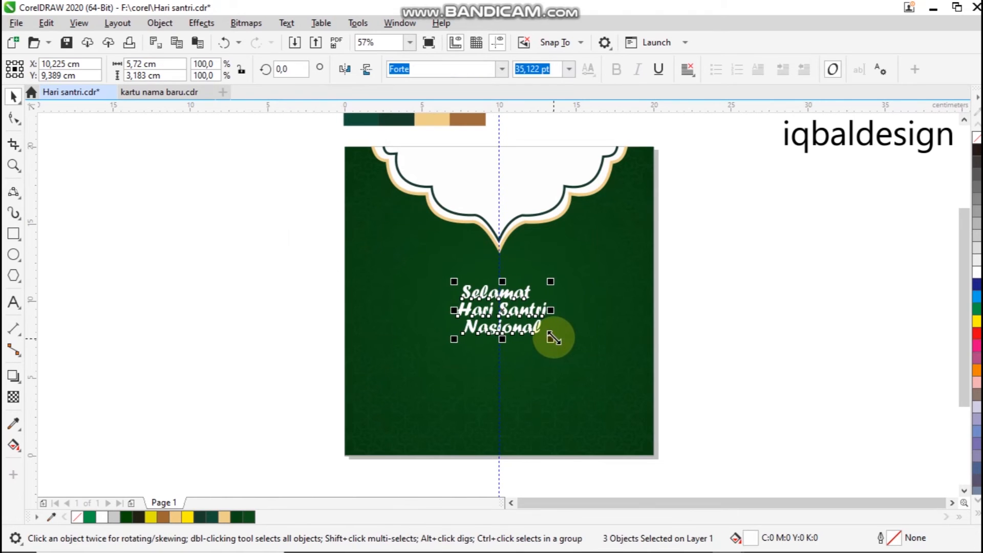
{"action": "left_click_drag", "start_coordinate": [553, 338], "coordinate": [644, 420]}
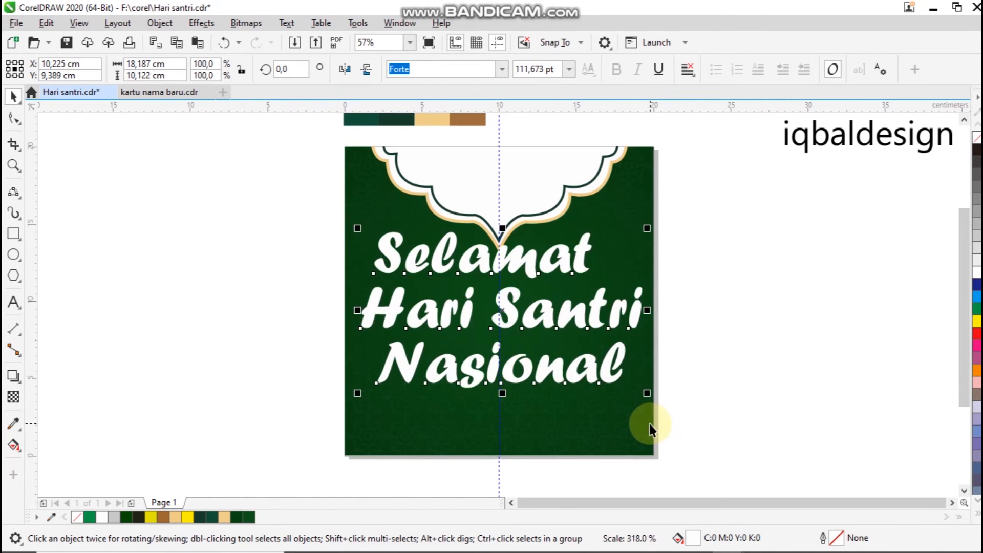
{"action": "left_click", "coordinate": [646, 391], "text": "shift"}
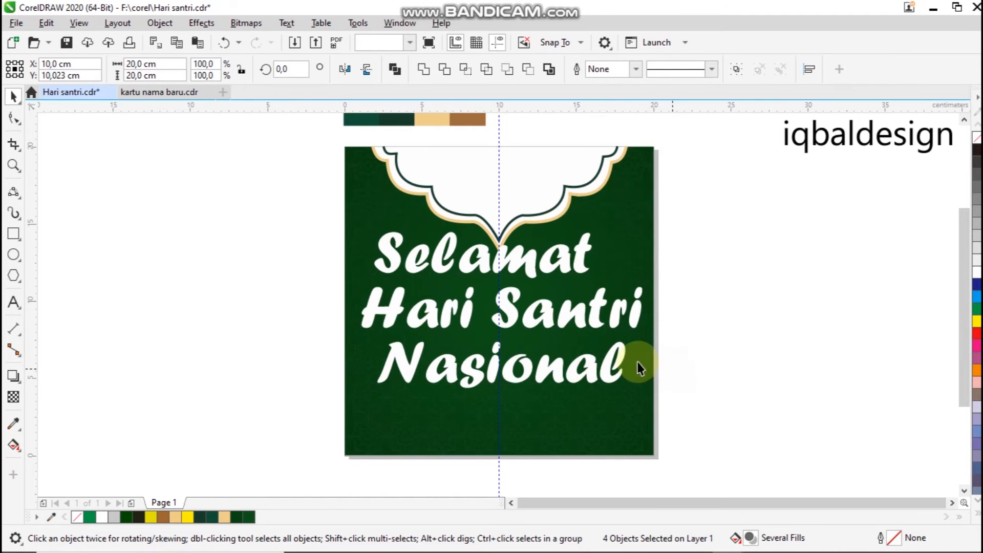
{"action": "left_click", "coordinate": [356, 254]}
{"action": "left_click_drag", "start_coordinate": [314, 221], "coordinate": [626, 384]}
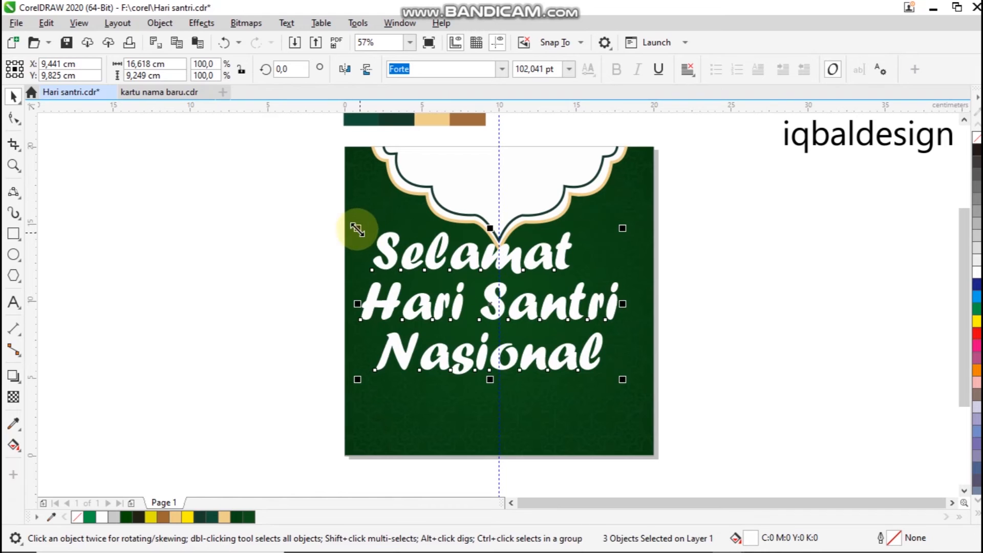
{"action": "left_click_drag", "start_coordinate": [357, 229], "coordinate": [388, 246]}
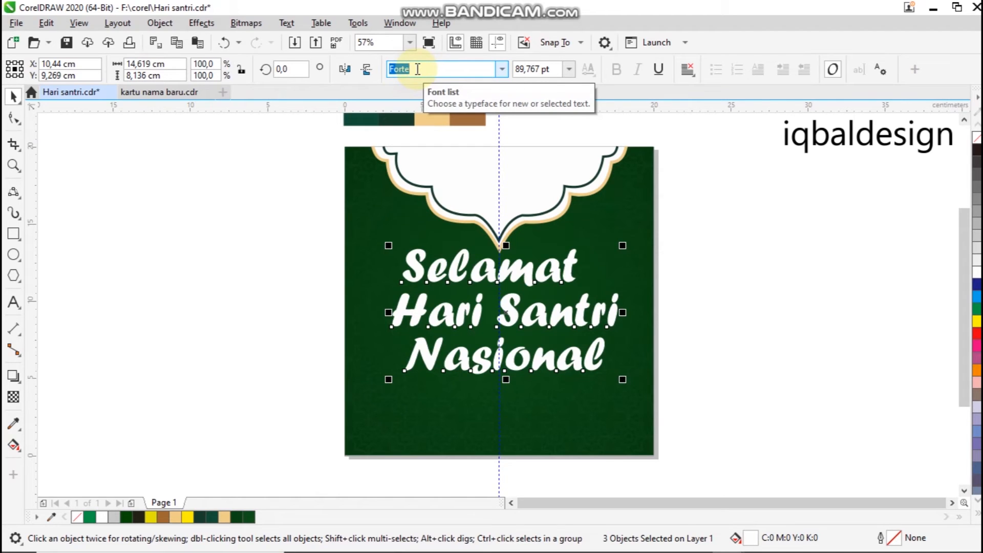
{"action": "left_click", "coordinate": [724, 314]}
Step: Centre "Selamat" and "Hari Santri" on the vertical guideline, moving "Selamat" slightly down towards the line below it
{"action": "left_click", "coordinate": [493, 274]}
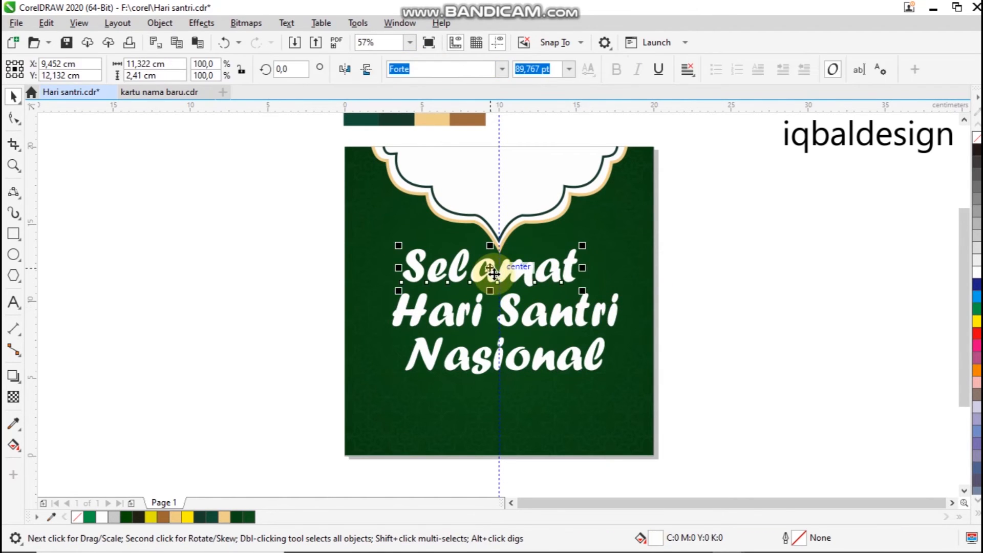
{"action": "left_click_drag", "start_coordinate": [492, 274], "coordinate": [492, 281]}
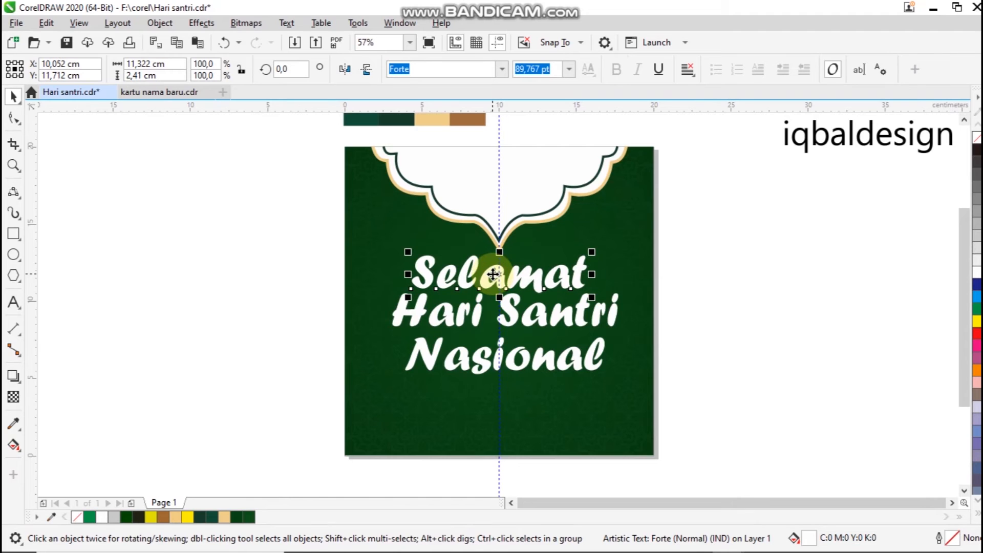
{"action": "left_click", "coordinate": [461, 321]}
{"action": "left_click_drag", "start_coordinate": [461, 318], "coordinate": [462, 320]}
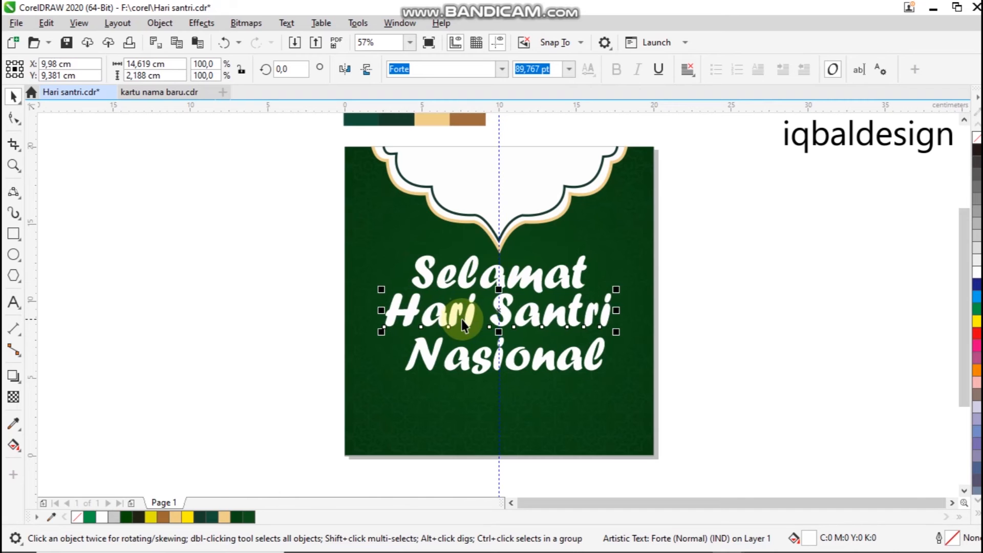
{"action": "key", "text": "Down"}
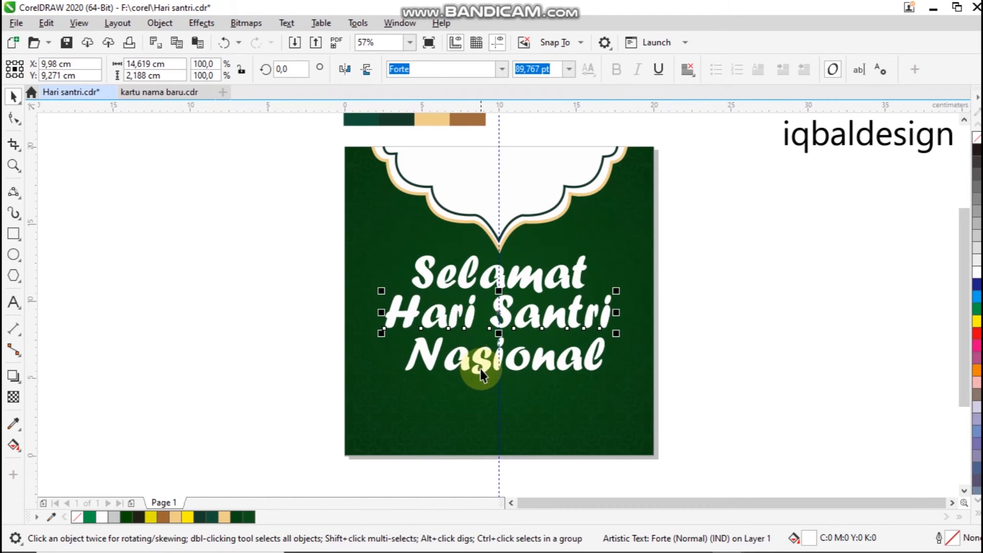
Step: Nudge the "Nasional" text leftward until it is centred on the vertical guideline beneath "Hari Santri"
{"action": "left_click", "coordinate": [484, 368]}
{"action": "key", "text": "Left"}
{"action": "key", "text": "Left"}
{"action": "key", "text": "Left"}
{"action": "key", "text": "Left"}
{"action": "key", "text": "Left"}
{"action": "key", "text": "Left"}
{"action": "key", "text": "Left"}
{"action": "key", "text": "Left"}
{"action": "key", "text": "Left"}
{"action": "key", "text": "Left"}
{"action": "key", "text": "Left"}
{"action": "key", "text": "Left"}
{"action": "key", "text": "Left"}
{"action": "key", "text": "Left"}
{"action": "key", "text": "Left"}
{"action": "key", "text": "Left"}
{"action": "key", "text": "Left"}
{"action": "key", "text": "Left"}
{"action": "key", "text": "Left"}
{"action": "key", "text": "Left"}
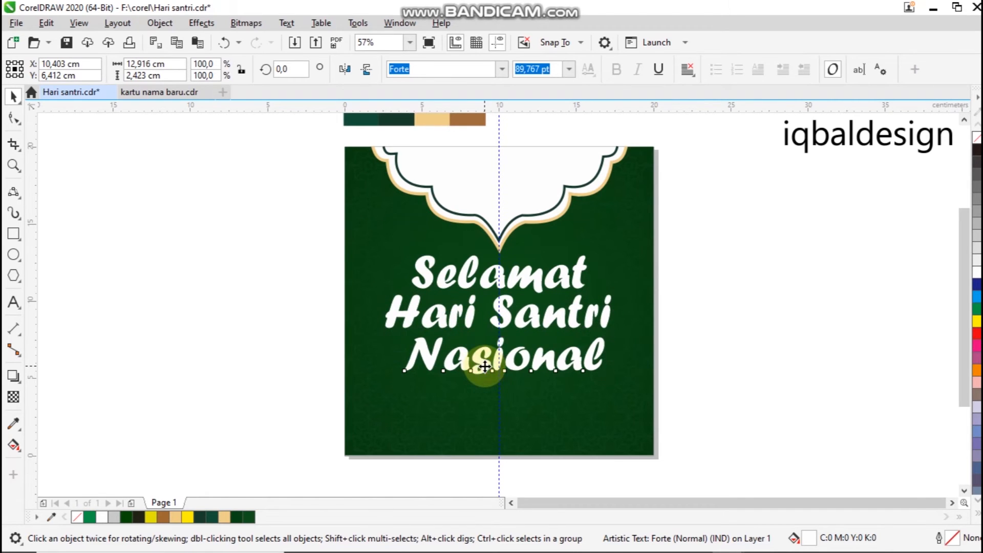
{"action": "key", "text": "Left"}
{"action": "key", "text": "Left"}
{"action": "key", "text": "Left"}
{"action": "key", "text": "Left"}
{"action": "key", "text": "Left"}
{"action": "key", "text": "Left"}
{"action": "key", "text": "Left"}
{"action": "key", "text": "Left"}
{"action": "key", "text": "Left"}
{"action": "key", "text": "Left"}
{"action": "key", "text": "Left"}
{"action": "key", "text": "Left"}
{"action": "key", "text": "Left"}
{"action": "key", "text": "Left"}
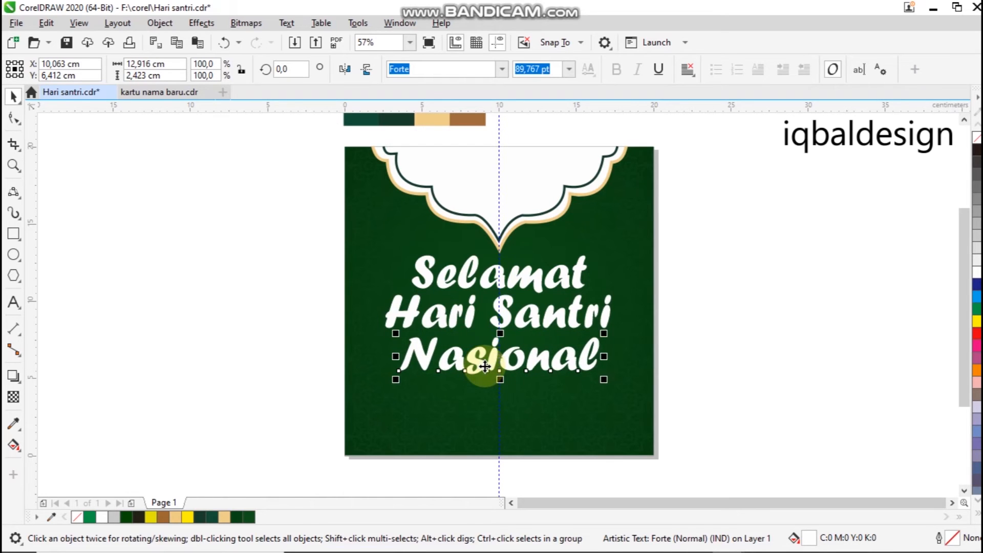
Step: Rotate the three greeting text lines together by about 10.5° counterclockwise around their centre
{"action": "left_click_drag", "start_coordinate": [690, 205], "coordinate": [360, 389]}
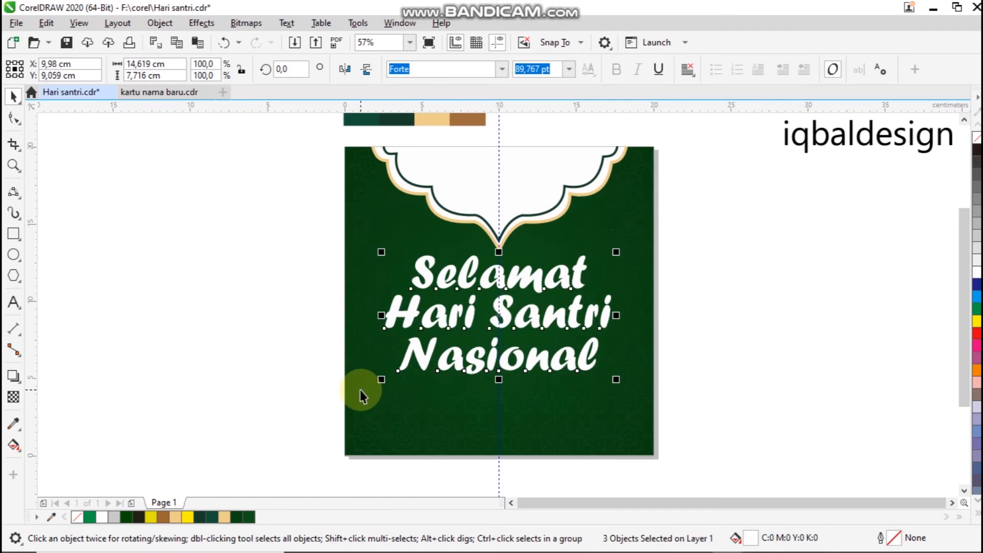
{"action": "left_click", "coordinate": [497, 316]}
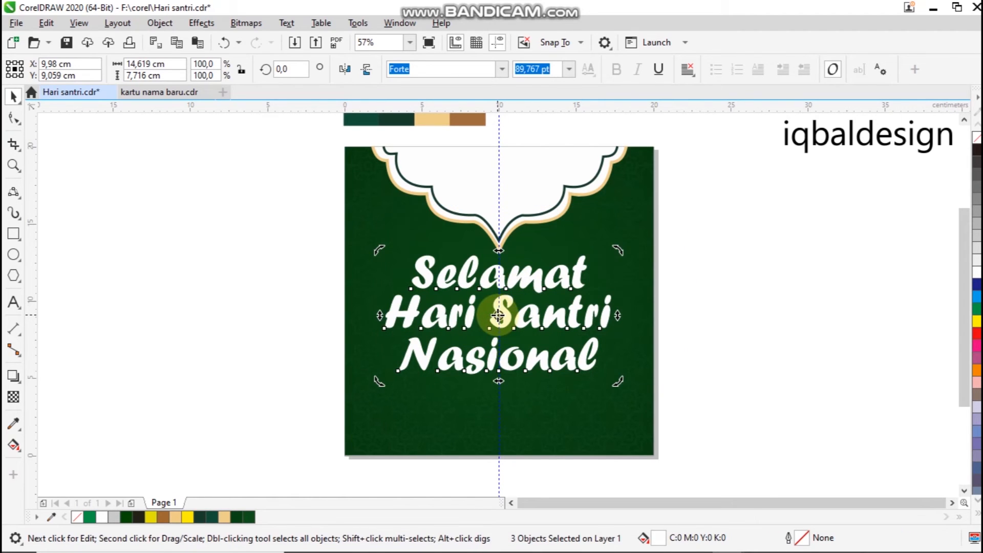
{"action": "left_click_drag", "start_coordinate": [619, 251], "coordinate": [604, 230]}
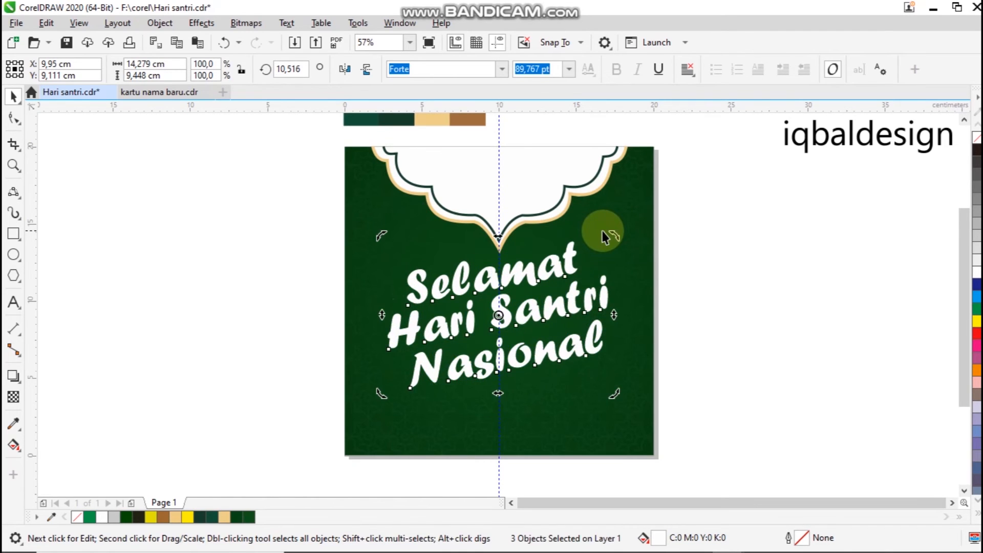
{"action": "left_click", "coordinate": [751, 266]}
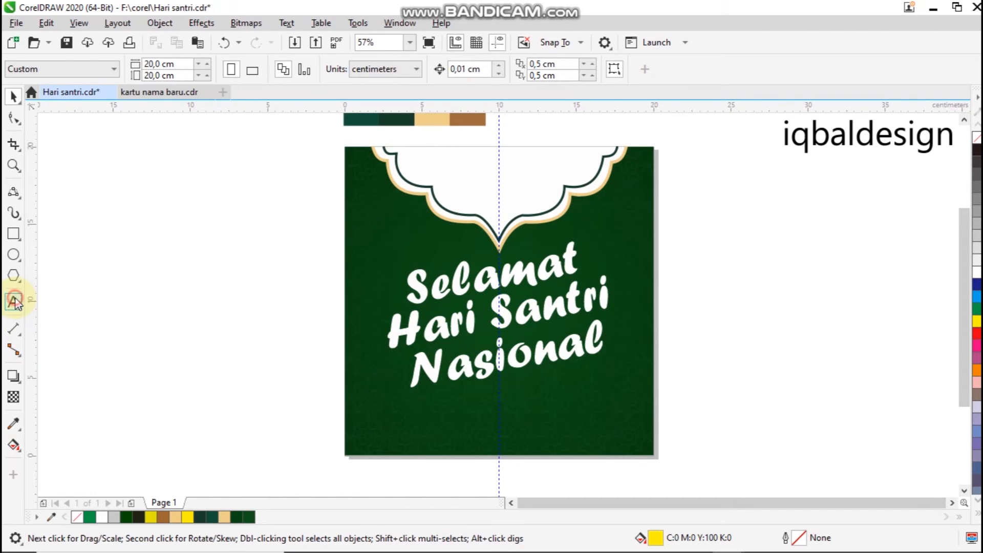
Step: Add the quoted tagline “Santri Sehat, Indonesia Kuat” below the greeting and move it leftward to centre it near the vertical guideline
{"action": "left_click", "coordinate": [15, 302]}
{"action": "left_click", "coordinate": [405, 428]}
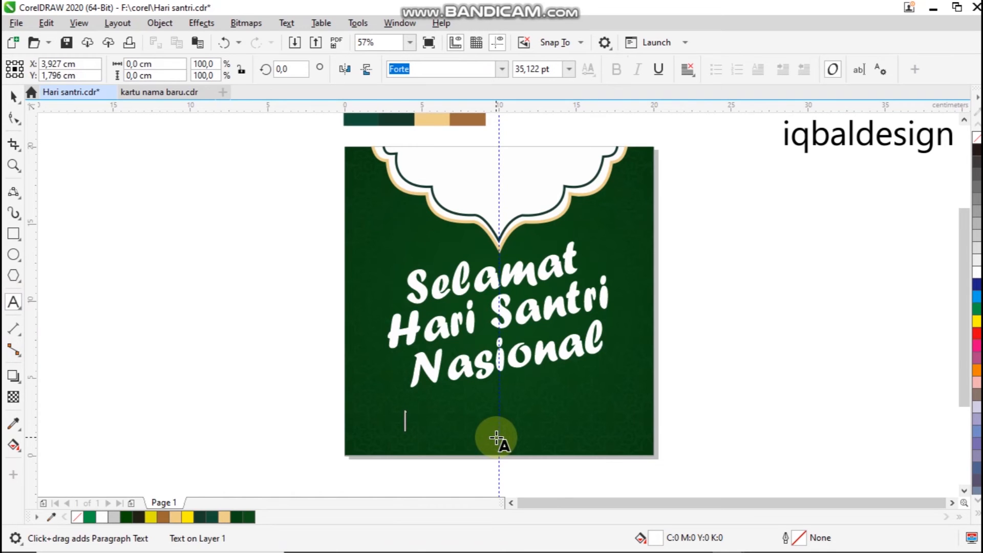
{"action": "type", "text": "\""}
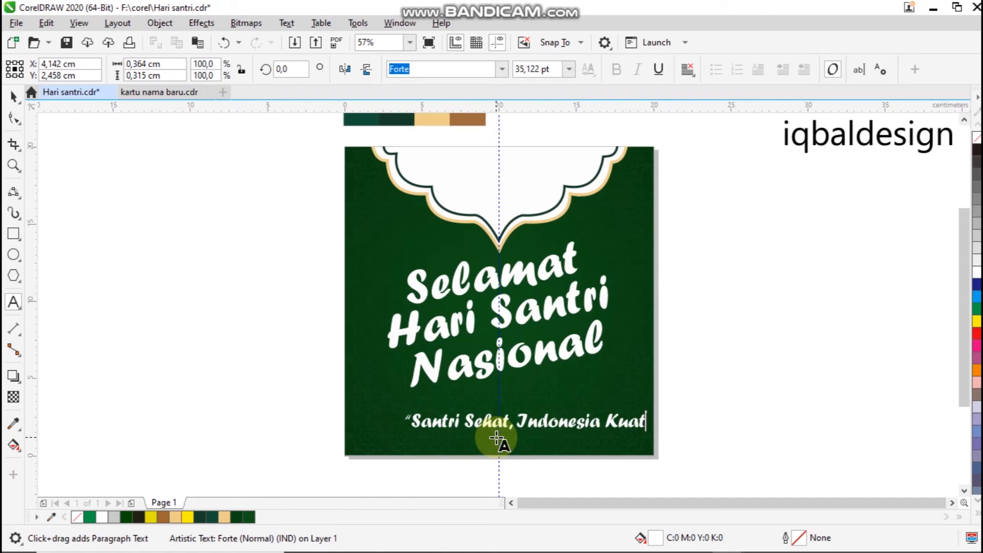
{"action": "key", "text": "Escape"}
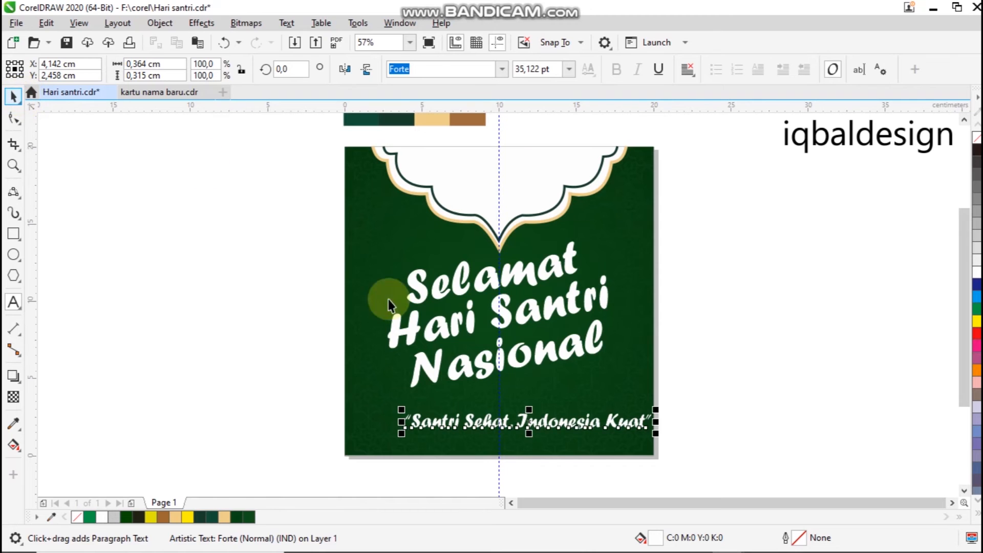
{"action": "left_click_drag", "start_coordinate": [527, 422], "coordinate": [499, 420]}
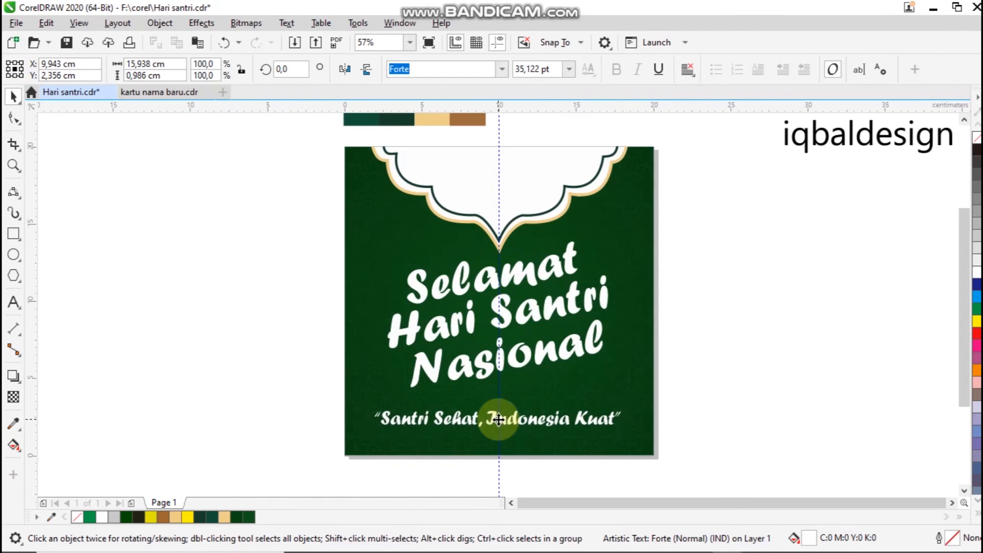
Step: Change the tagline's font to Bahnschrift
{"action": "left_click", "coordinate": [504, 70]}
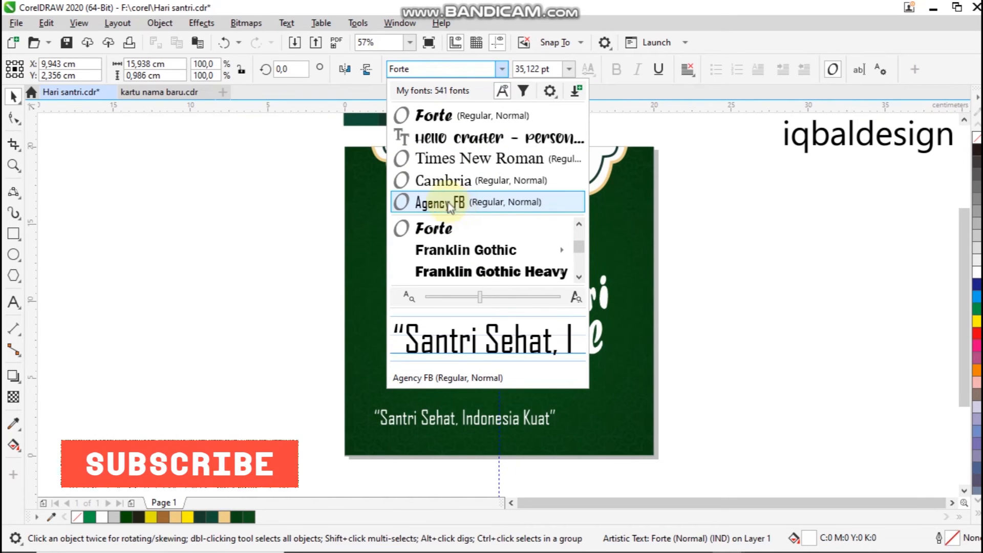
{"action": "left_click", "coordinate": [578, 225]}
{"action": "left_click", "coordinate": [578, 225]}
{"action": "left_click", "coordinate": [578, 226]}
{"action": "left_click", "coordinate": [578, 225]}
{"action": "left_click", "coordinate": [579, 225]}
{"action": "left_click", "coordinate": [579, 226]}
{"action": "left_click", "coordinate": [579, 225]}
{"action": "left_click", "coordinate": [579, 226]}
{"action": "left_click", "coordinate": [579, 226]}
{"action": "left_click", "coordinate": [579, 226]}
{"action": "left_click", "coordinate": [578, 226]}
{"action": "left_click", "coordinate": [579, 225]}
{"action": "left_click", "coordinate": [579, 225]}
{"action": "left_click", "coordinate": [579, 225]}
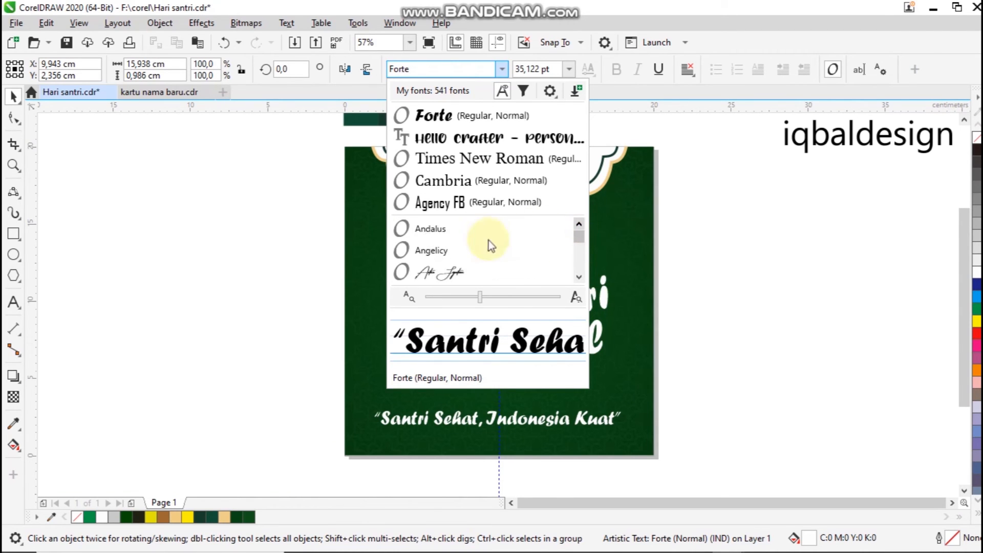
{"action": "scroll", "coordinate": [465, 252], "scroll_direction": "up", "scroll_amount": 2}
{"action": "left_click", "coordinate": [579, 225]}
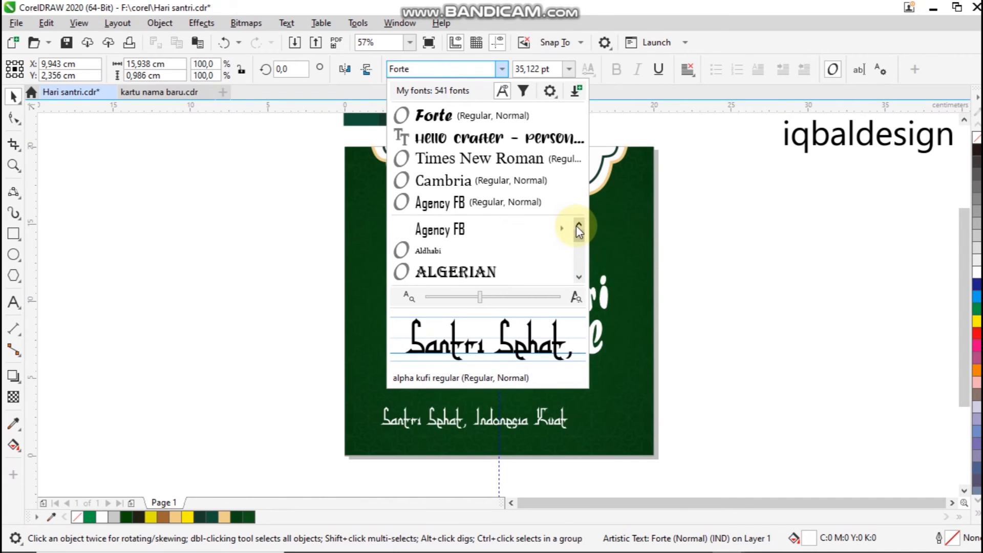
{"action": "mouse_move", "coordinate": [513, 233]}
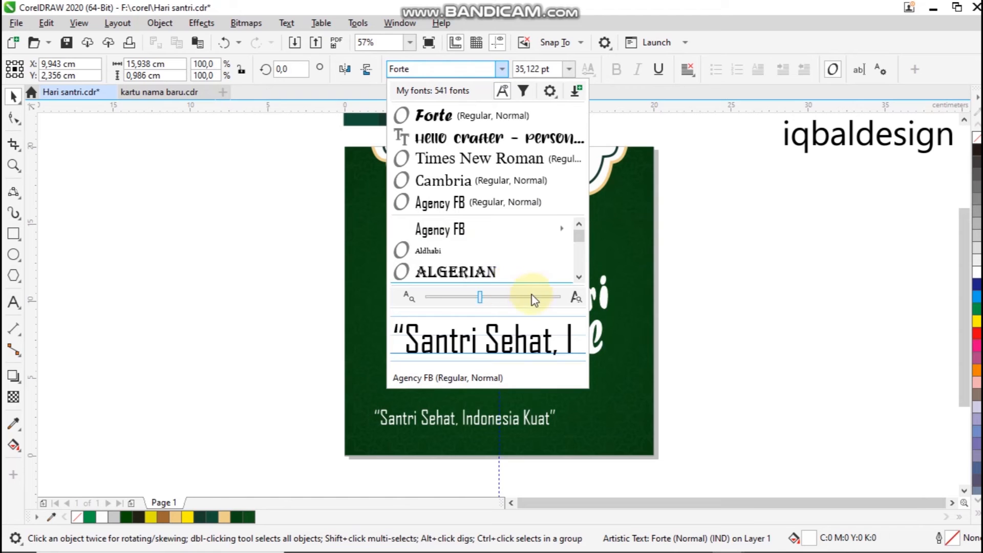
{"action": "left_click", "coordinate": [579, 276]}
{"action": "left_click", "coordinate": [578, 277]}
{"action": "left_click", "coordinate": [578, 277]}
{"action": "left_click", "coordinate": [580, 278]}
{"action": "left_click", "coordinate": [580, 278]}
{"action": "left_click", "coordinate": [580, 277]}
{"action": "left_click", "coordinate": [577, 224]}
{"action": "mouse_move", "coordinate": [469, 230]}
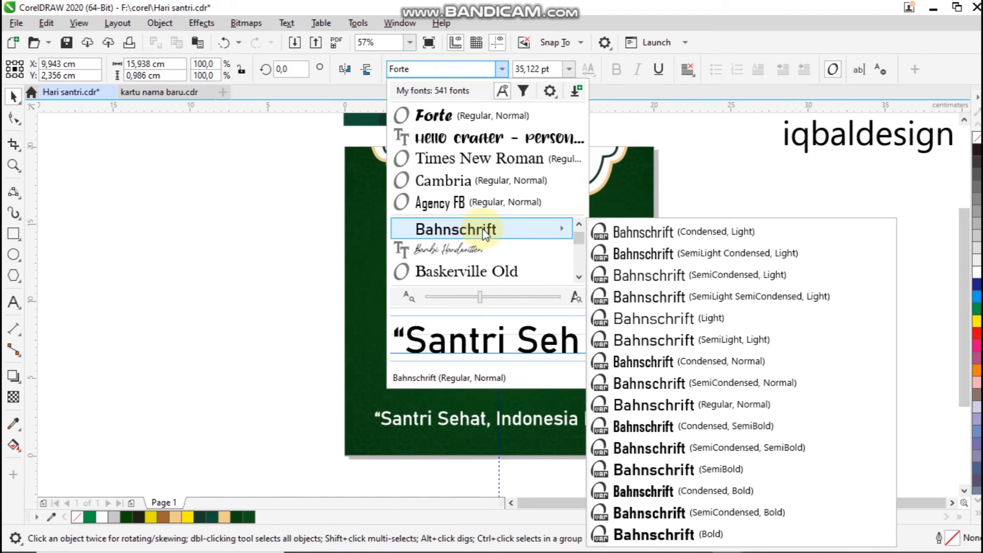
{"action": "left_click", "coordinate": [484, 232]}
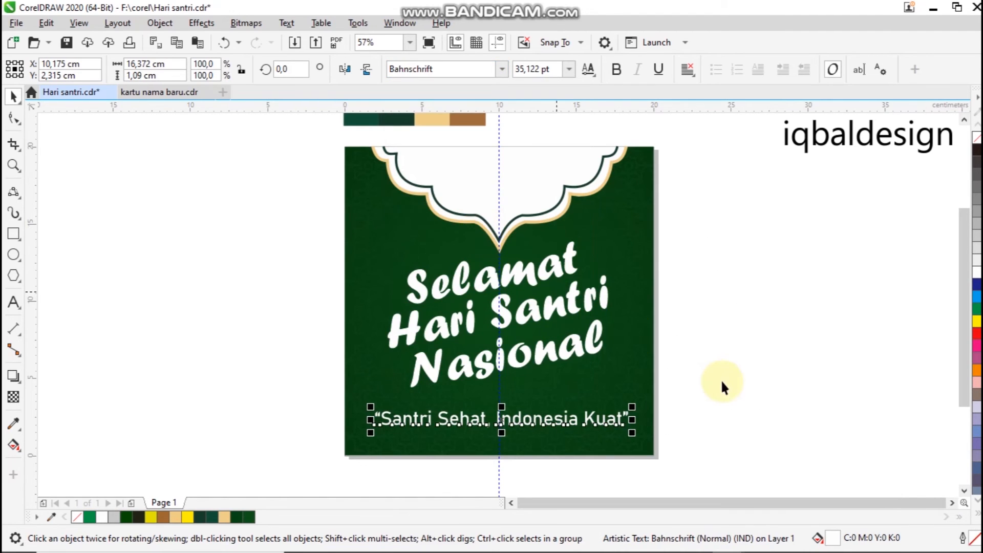
{"action": "left_click", "coordinate": [746, 389]}
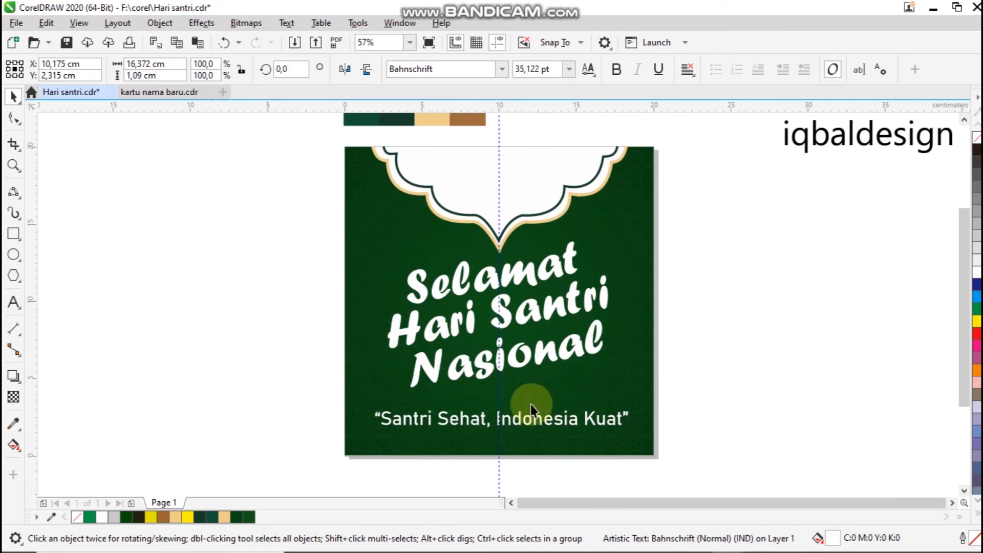
Step: Move the tagline slightly up and leftward so that it is centred on the vertical guideline below the greeting
{"action": "left_click", "coordinate": [485, 423]}
{"action": "left_click_drag", "start_coordinate": [485, 420], "coordinate": [483, 419]}
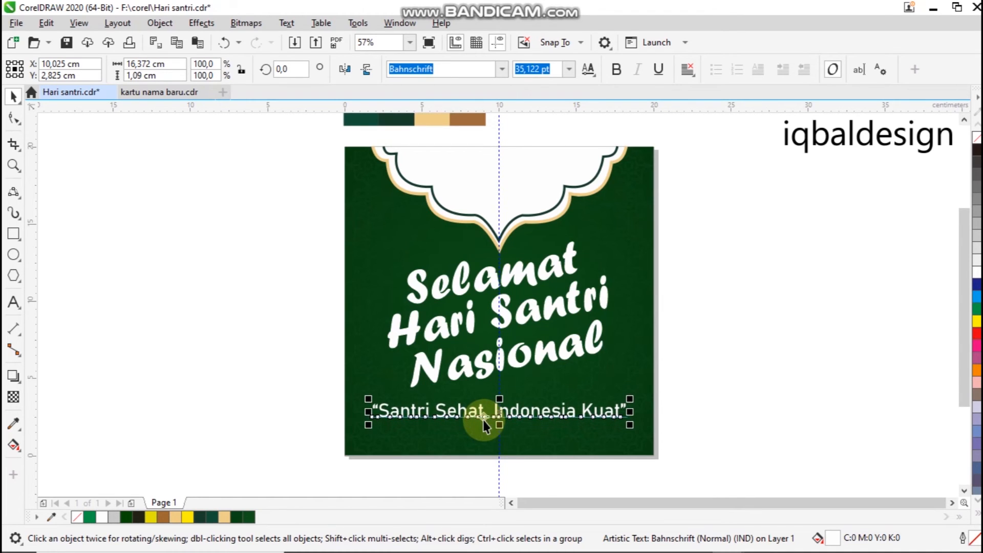
{"action": "left_click", "coordinate": [791, 354]}
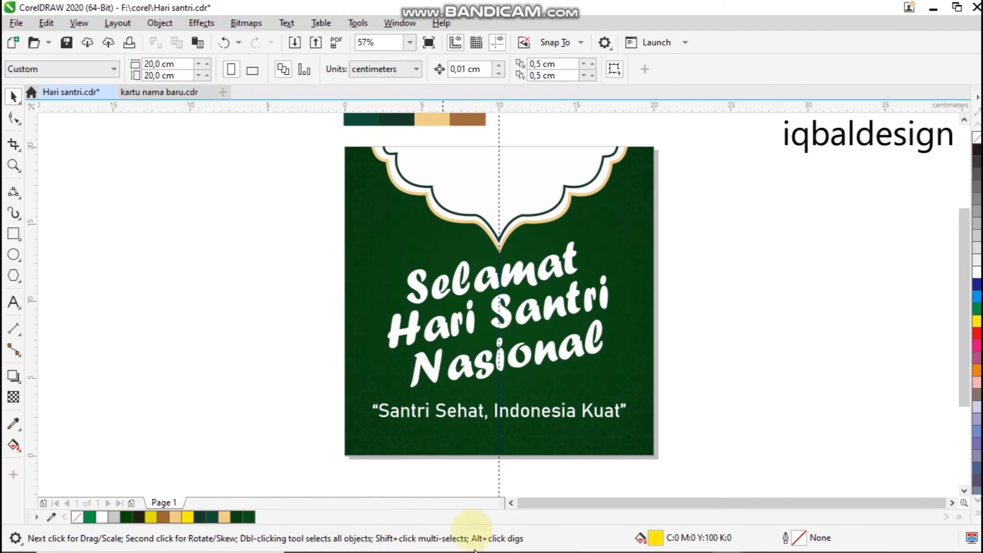
Step: Import media ds.png from Folder Baru (2) and place it beneath the tagline, scaled to about 12.1 cm wide
{"action": "mouse_move", "coordinate": [435, 546]}
{"action": "left_click", "coordinate": [371, 539]}
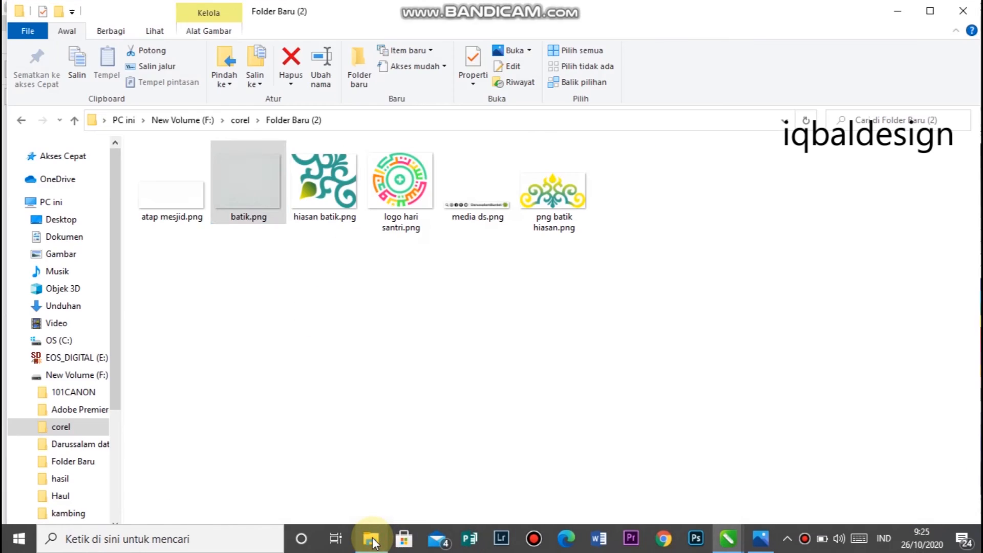
{"action": "left_click_drag", "start_coordinate": [462, 194], "coordinate": [510, 246]}
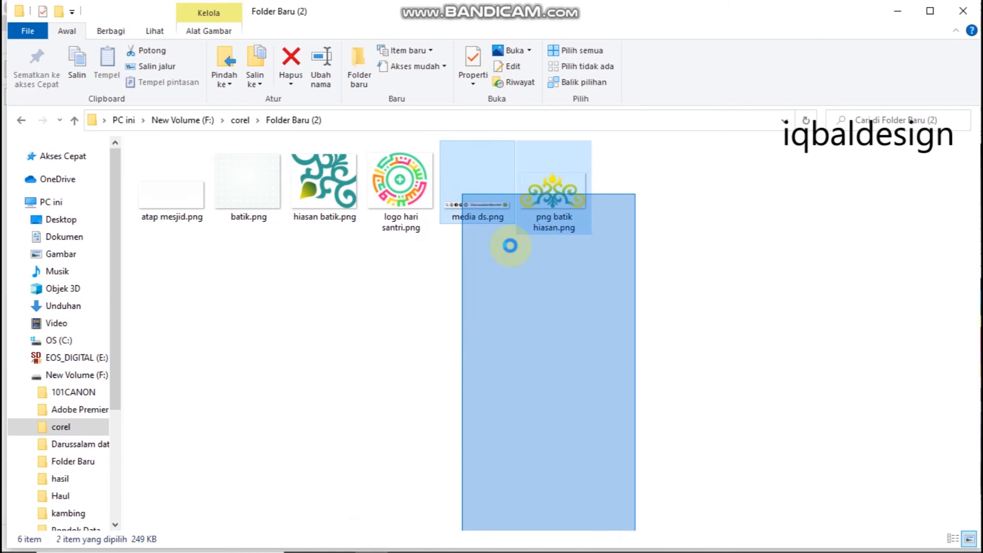
{"action": "left_click", "coordinate": [399, 281]}
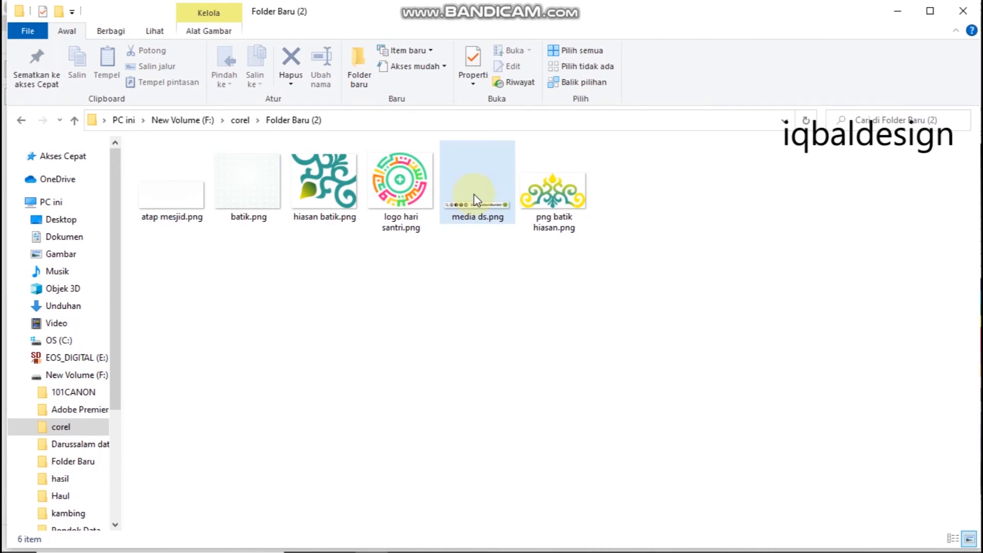
{"action": "left_click_drag", "start_coordinate": [474, 194], "coordinate": [498, 438]}
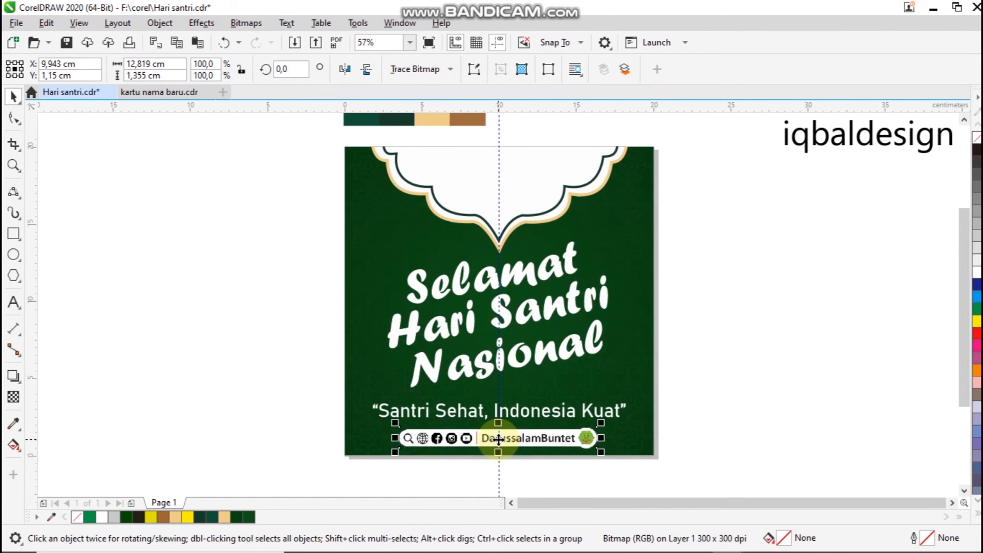
{"action": "left_click_drag", "start_coordinate": [601, 451], "coordinate": [596, 449]}
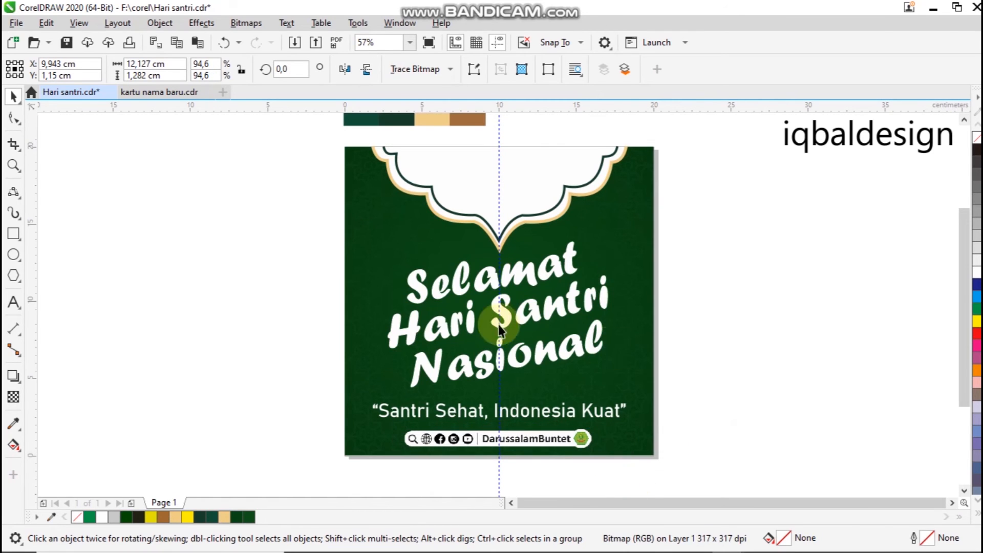
{"action": "left_click", "coordinate": [695, 374]}
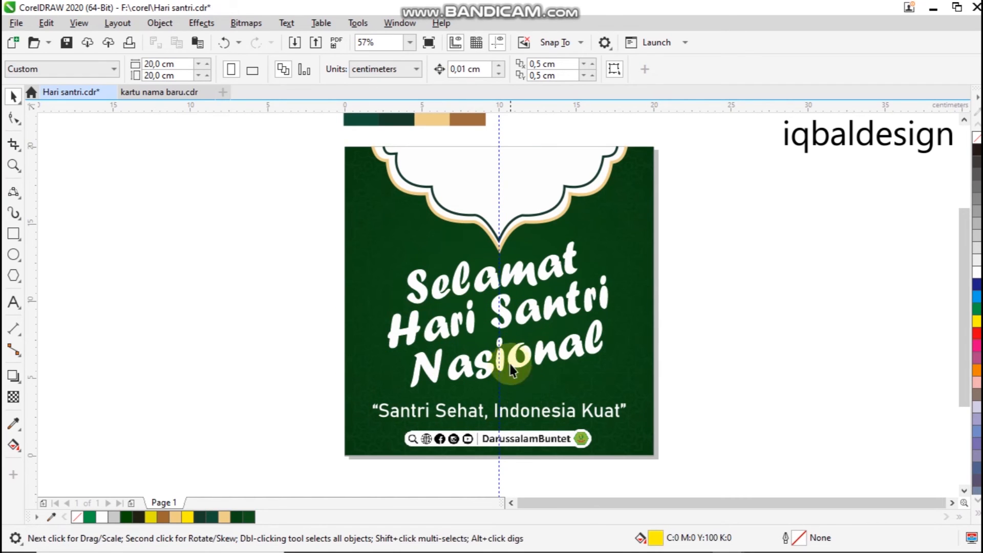
Step: Import logo hari santri.png into the white roof ornament, right of the guideline, and scale it to about 3.6 cm wide
{"action": "mouse_move", "coordinate": [611, 552]}
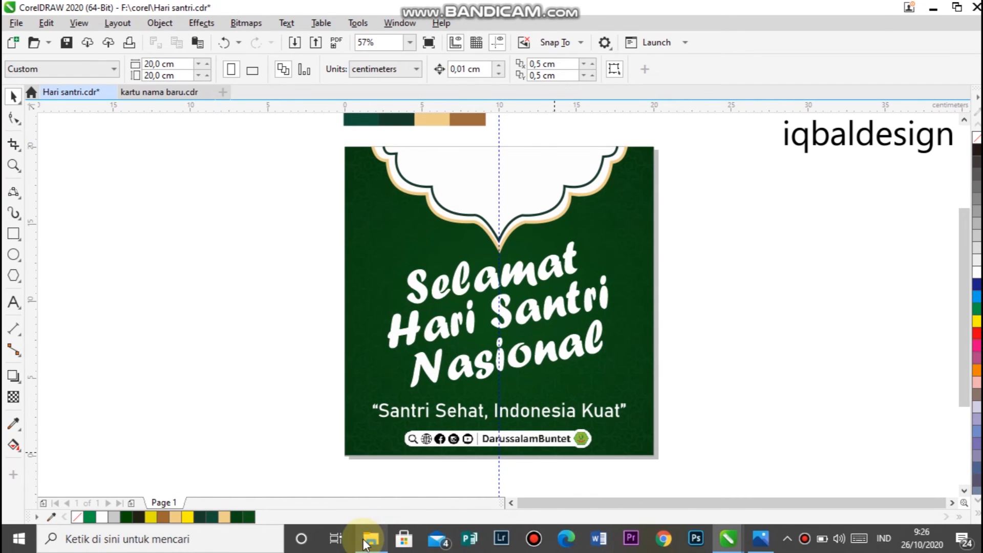
{"action": "mouse_move", "coordinate": [376, 541]}
{"action": "left_click", "coordinate": [383, 480]}
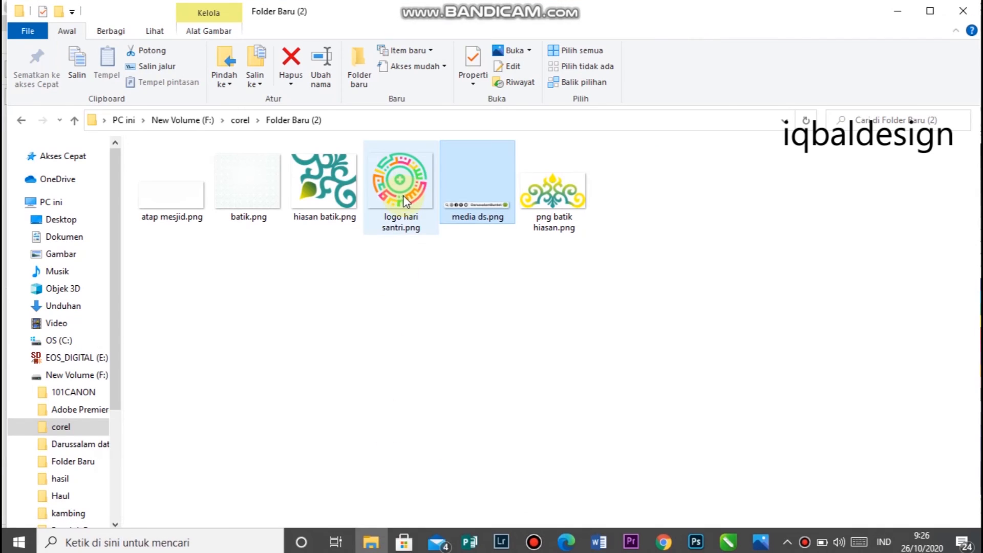
{"action": "left_click_drag", "start_coordinate": [402, 190], "coordinate": [679, 260]}
{"action": "left_click_drag", "start_coordinate": [635, 230], "coordinate": [535, 180]}
{"action": "left_click_drag", "start_coordinate": [657, 287], "coordinate": [588, 217]}
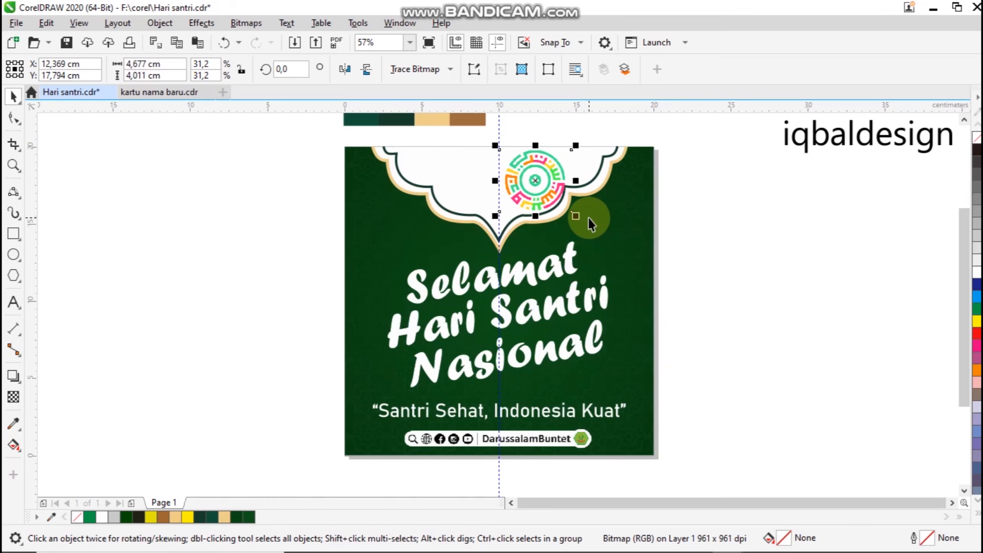
{"action": "left_click_drag", "start_coordinate": [575, 215], "coordinate": [572, 212]}
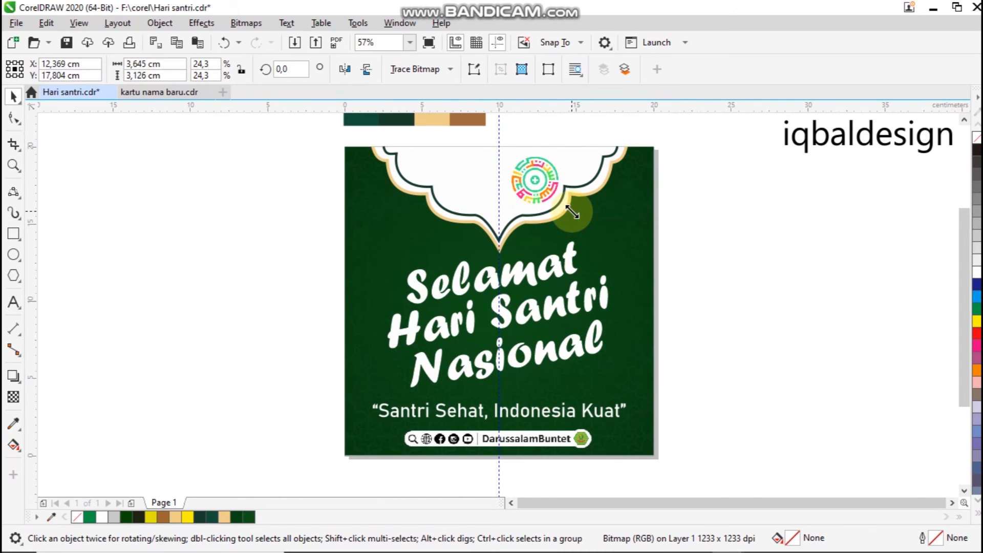
Step: Raise the Hari Santri logo slightly inside the white ornament and shift it leftward, close beside the vertical guideline
{"action": "key", "text": "Up"}
{"action": "key", "text": "Up"}
{"action": "key", "text": "Up"}
{"action": "key", "text": "Up"}
{"action": "key", "text": "Up"}
{"action": "key", "text": "Up"}
{"action": "key", "text": "Up"}
{"action": "key", "text": "Up"}
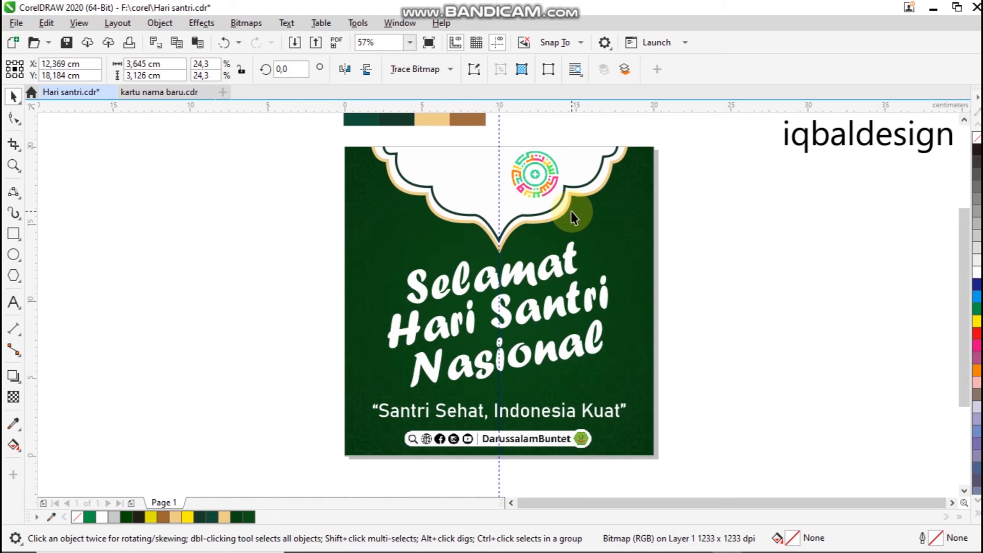
{"action": "left_click_drag", "start_coordinate": [534, 173], "coordinate": [528, 179]}
{"action": "left_click", "coordinate": [841, 289]}
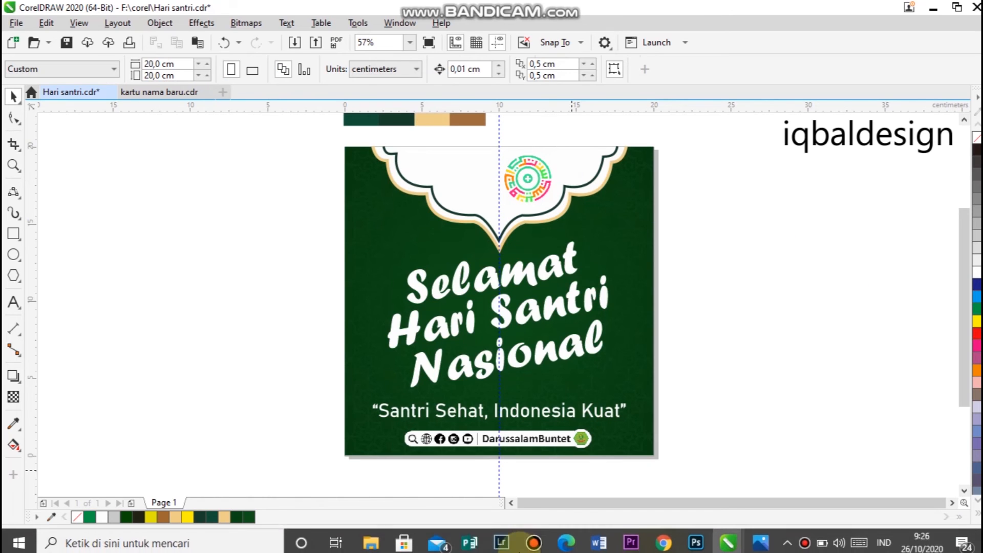
Step: Import Logo DS.png from the Gambar folder, placing it left of the Hari Santri logo at about 3.4 cm wide
{"action": "left_click", "coordinate": [372, 540]}
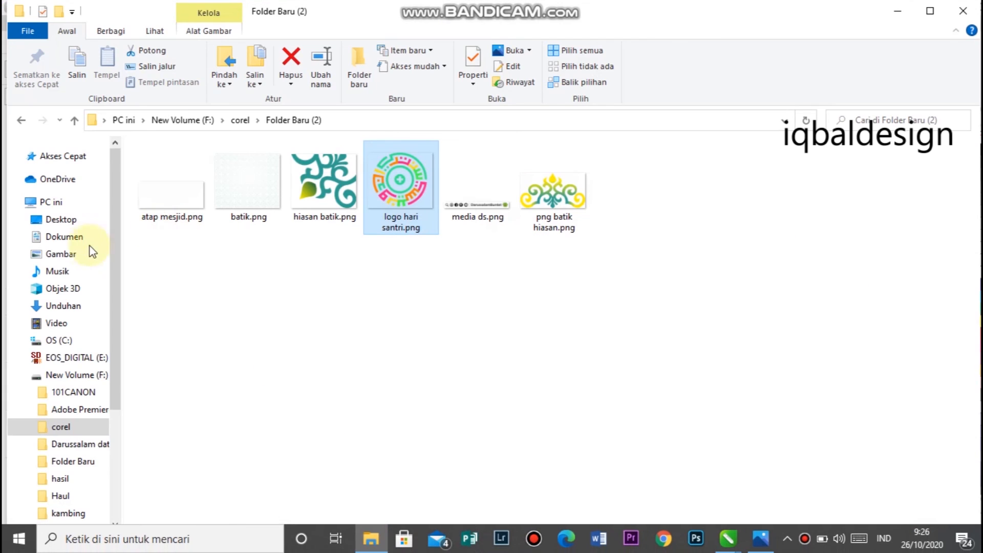
{"action": "left_click", "coordinate": [69, 260]}
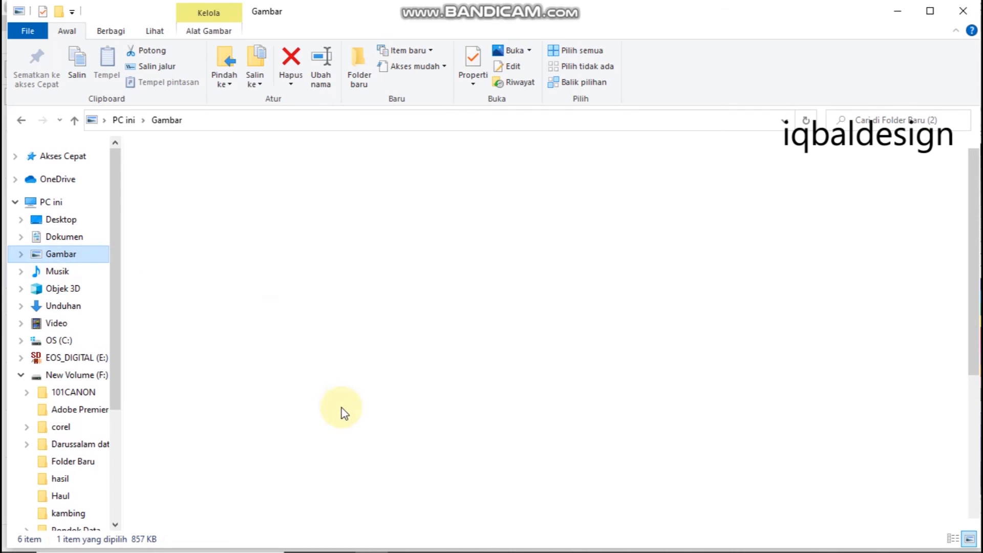
{"action": "scroll", "coordinate": [341, 411], "scroll_direction": "down", "scroll_amount": 3}
{"action": "scroll", "coordinate": [342, 412], "scroll_direction": "down", "scroll_amount": 1}
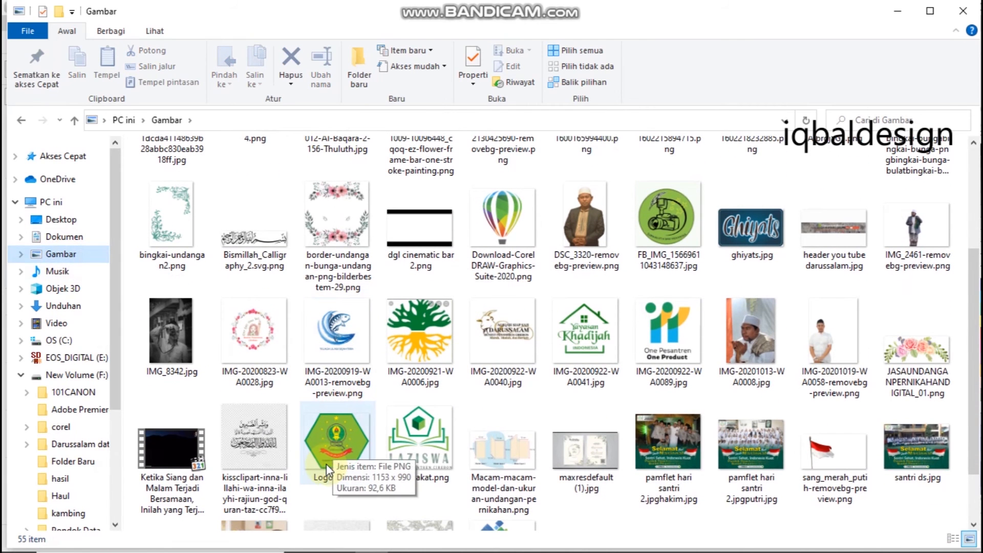
{"action": "left_click", "coordinate": [330, 461]}
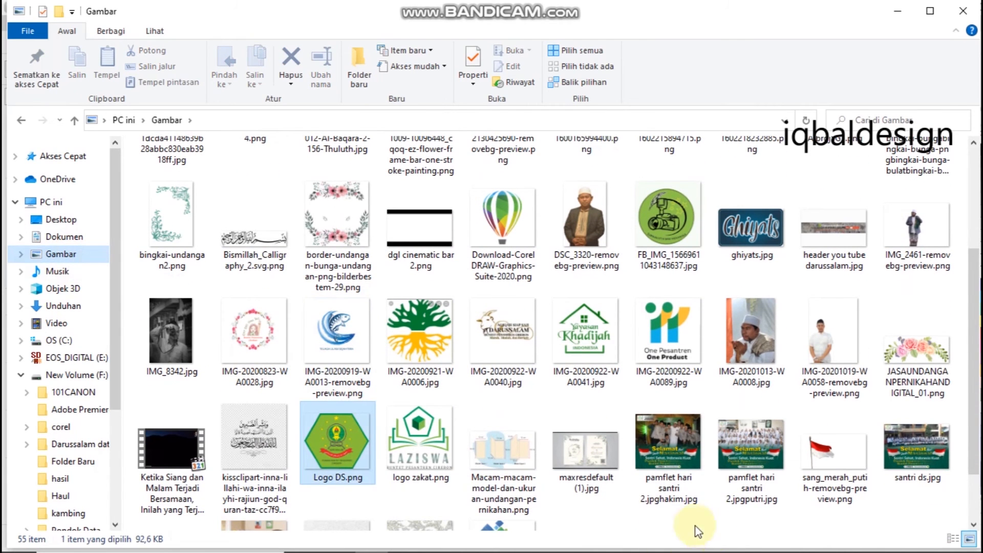
{"action": "mouse_move", "coordinate": [727, 544]}
{"action": "left_mouse_down"}
{"action": "mouse_move", "coordinate": [457, 289]}
{"action": "mouse_move", "coordinate": [408, 171]}
{"action": "mouse_move", "coordinate": [265, 231]}
{"action": "mouse_move", "coordinate": [339, 292]}
{"action": "mouse_move", "coordinate": [409, 209]}
{"action": "mouse_move", "coordinate": [462, 181]}
{"action": "left_mouse_up"}
{"action": "left_click_drag", "start_coordinate": [498, 212], "coordinate": [495, 207]}
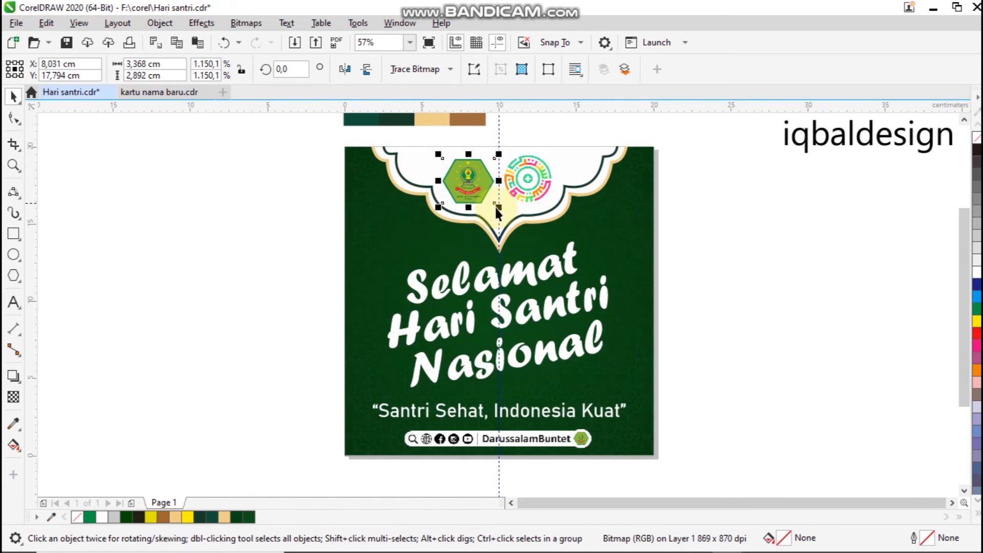
{"action": "left_click", "coordinate": [748, 229]}
Step: Raise the three-line greeting about 0.5 cm and shift it slightly right so it is centred on the vertical guideline
{"action": "left_click", "coordinate": [484, 397]}
{"action": "left_click_drag", "start_coordinate": [297, 239], "coordinate": [642, 393]}
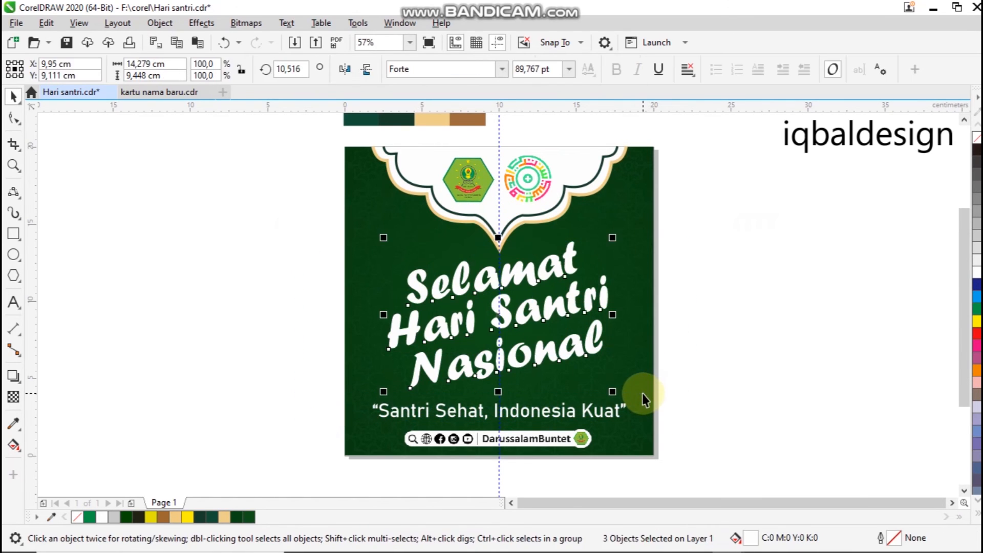
{"action": "key", "text": "Up"}
{"action": "key", "text": "Up"}
{"action": "key", "text": "Up"}
{"action": "key", "text": "Up"}
{"action": "key", "text": "Up"}
{"action": "key", "text": "Up"}
{"action": "key", "text": "Up"}
{"action": "key", "text": "Up"}
{"action": "key", "text": "Up"}
{"action": "key", "text": "Up"}
{"action": "key", "text": "Up"}
{"action": "key", "text": "Up"}
{"action": "key", "text": "Up"}
{"action": "key", "text": "Up"}
{"action": "key", "text": "Up"}
{"action": "key", "text": "Up"}
{"action": "key", "text": "Up"}
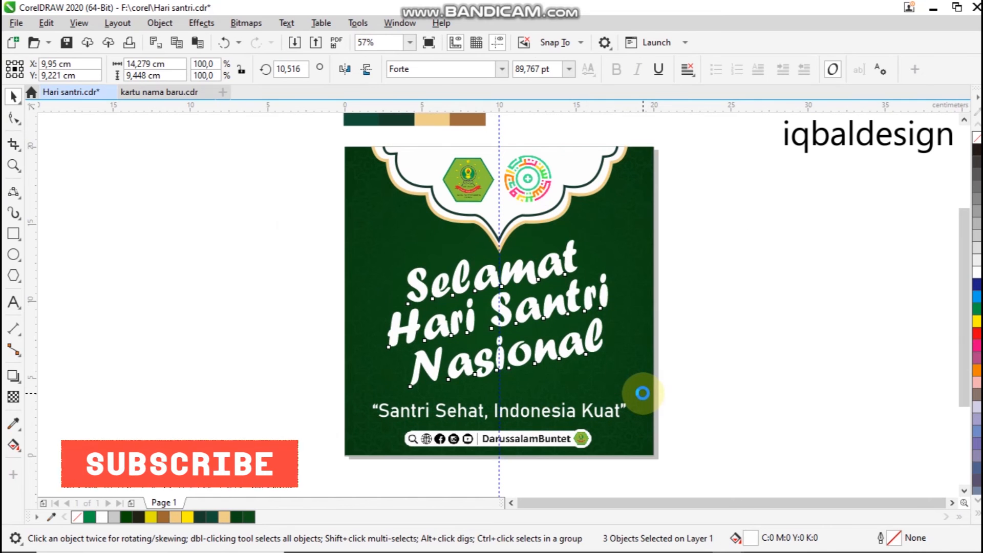
{"action": "key", "text": "Up"}
{"action": "key", "text": "Up"}
{"action": "key", "text": "Up"}
{"action": "key", "text": "Up"}
{"action": "key", "text": "Up"}
{"action": "key", "text": "Up"}
{"action": "key", "text": "Up"}
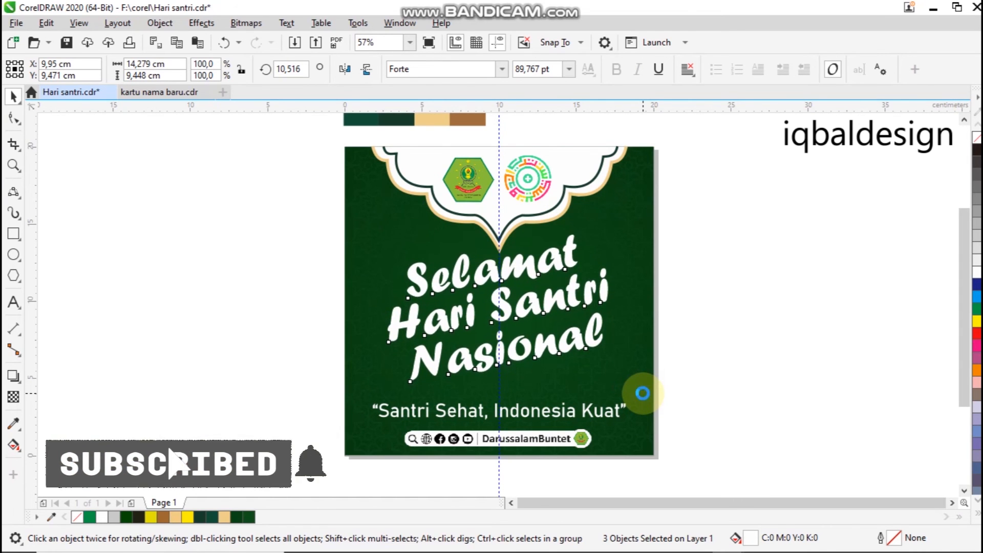
{"action": "key", "text": "Right"}
{"action": "key", "text": "Right"}
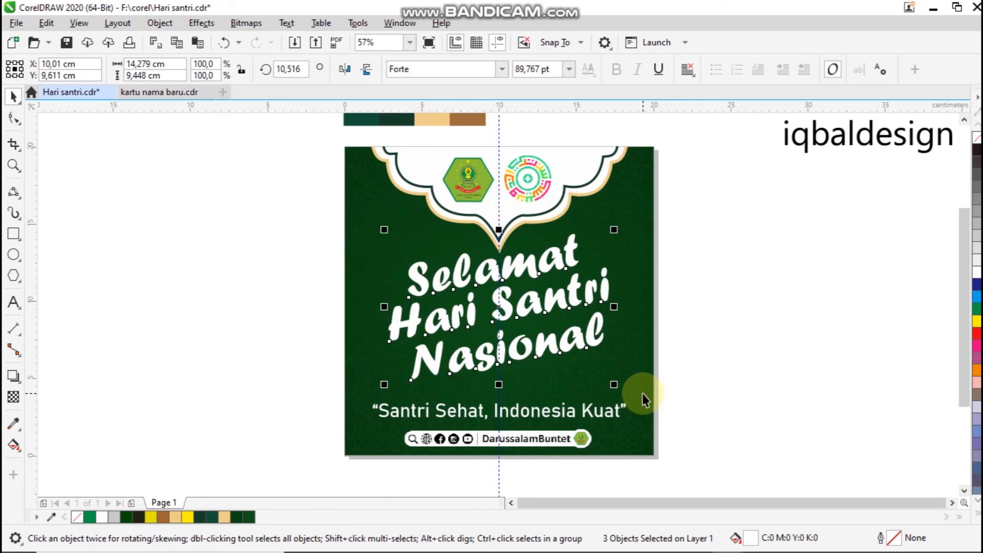
Step: Duplicate the tagline, place the copy just above it, and replace its text with "22 Oktober 2020"
{"action": "left_click", "coordinate": [398, 412]}
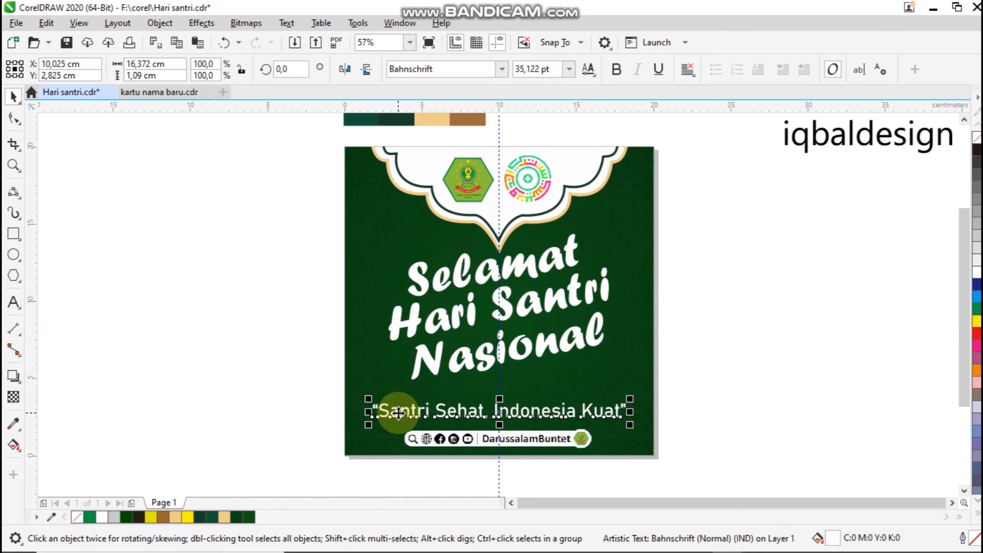
{"action": "key", "text": "ctrl+d"}
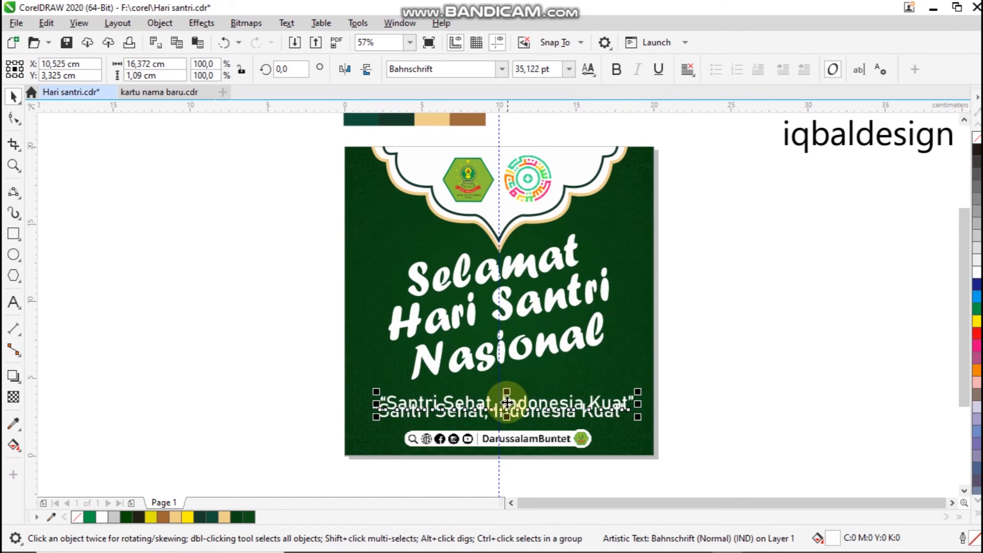
{"action": "left_click_drag", "start_coordinate": [533, 391], "coordinate": [571, 374]}
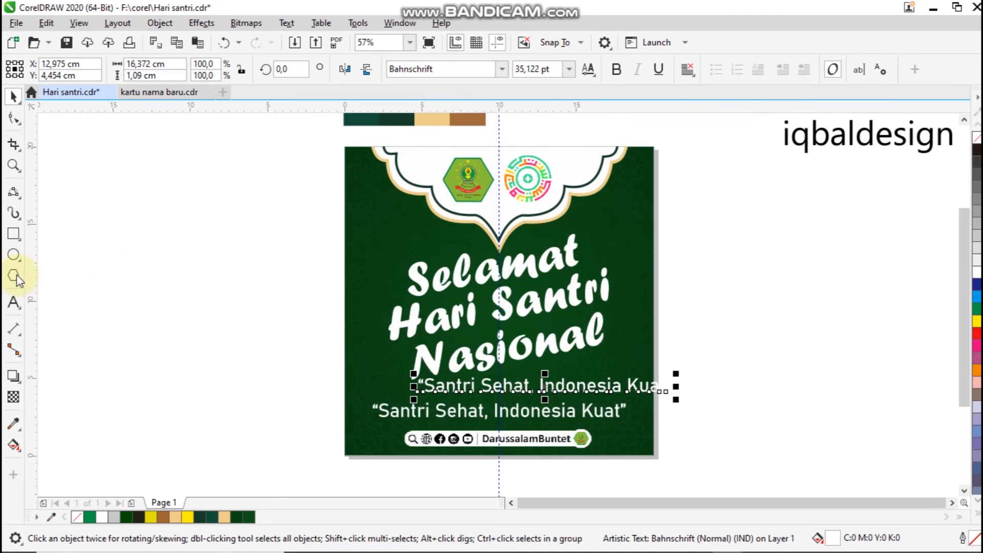
{"action": "left_click", "coordinate": [13, 303]}
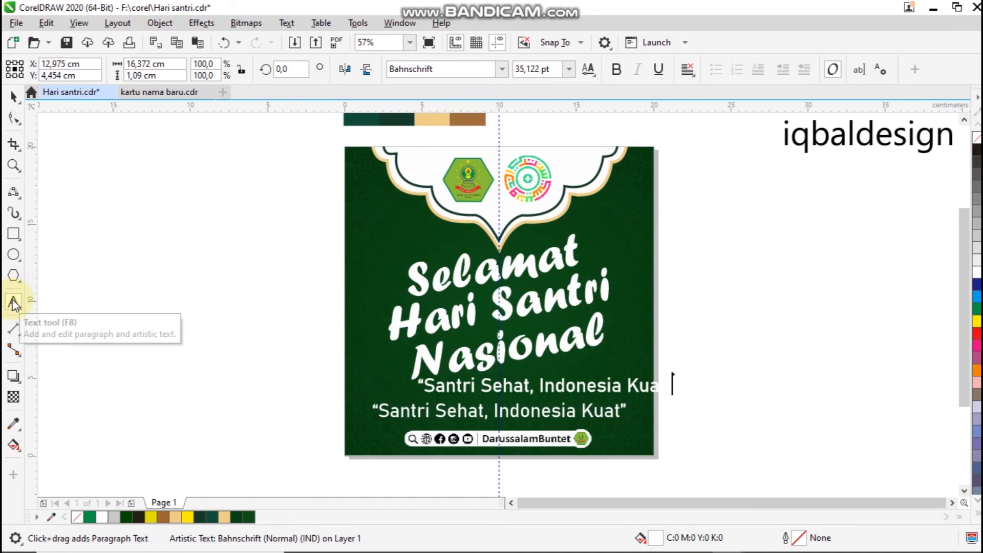
{"action": "key", "text": "ctrl+a"}
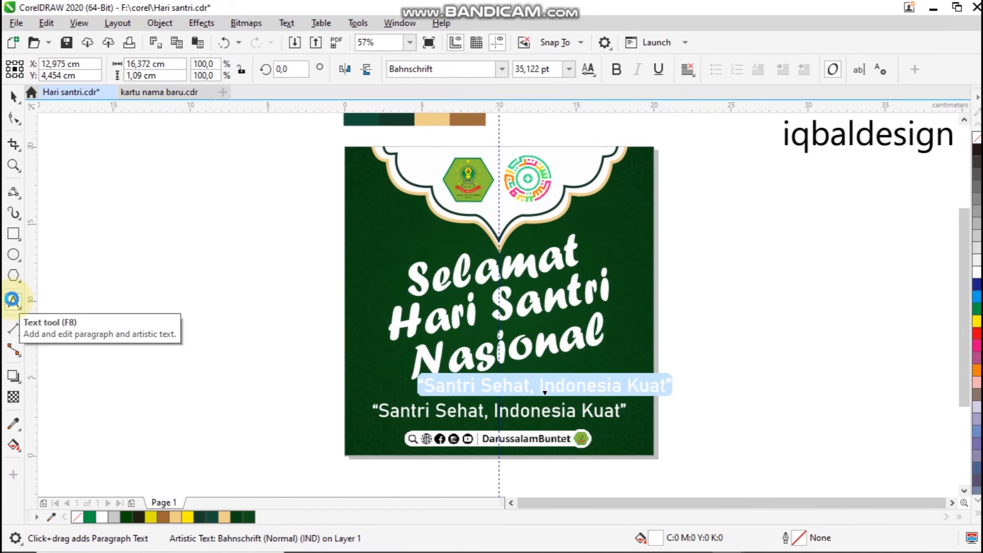
{"action": "type", "text": "22 Oktober 2020"}
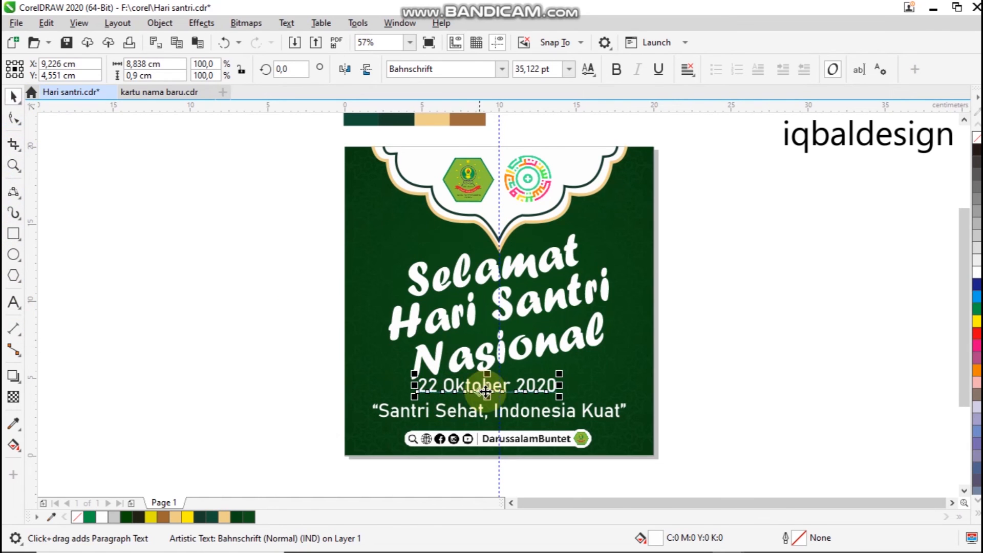
Step: Move the date beneath the end of the word Nasional, reaching the poster's right edge, and colour it yellow
{"action": "left_click_drag", "start_coordinate": [494, 387], "coordinate": [581, 372]}
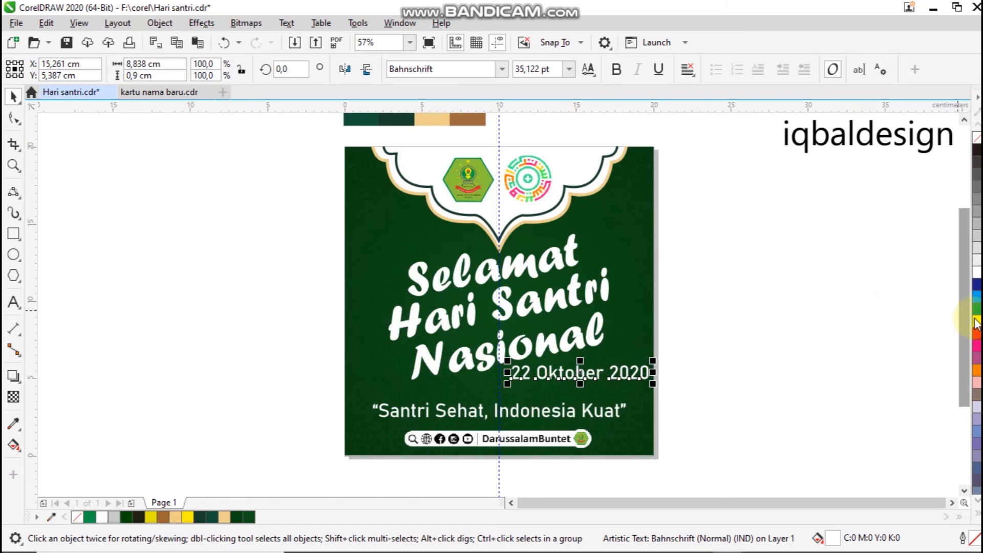
{"action": "left_click", "coordinate": [977, 324]}
{"action": "left_click", "coordinate": [577, 385]}
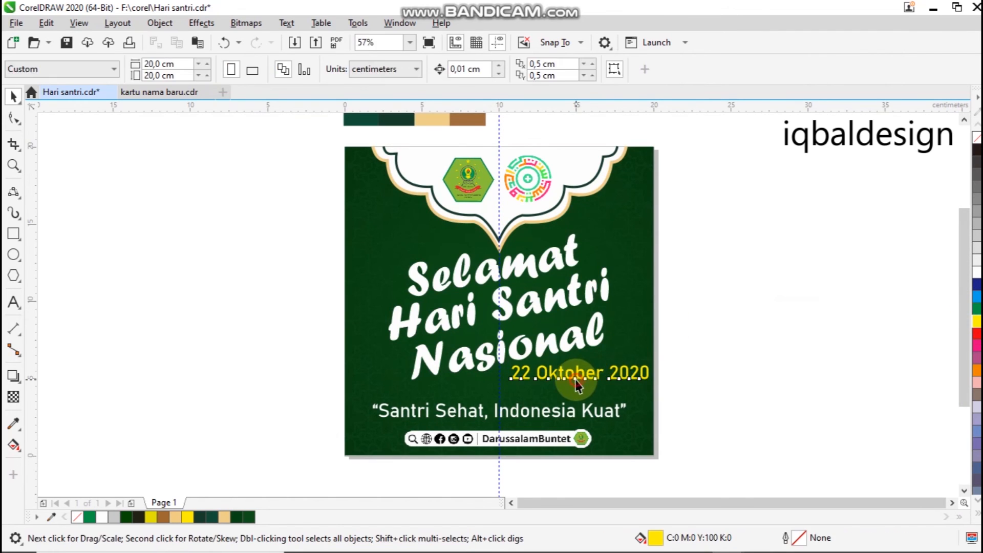
Step: Preview several fonts on the date text and apply Bernard MT Condensed
{"action": "left_click", "coordinate": [496, 64]}
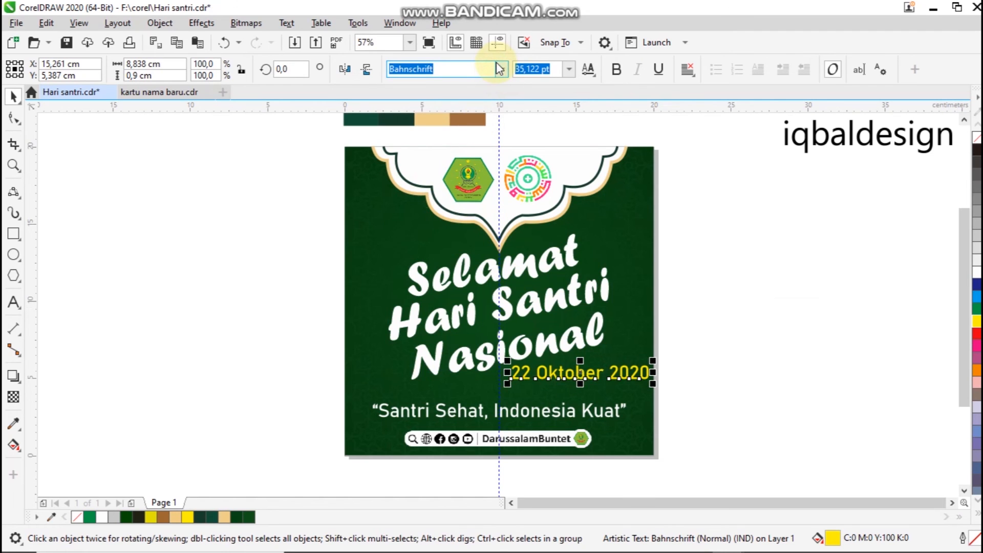
{"action": "left_click", "coordinate": [499, 69]}
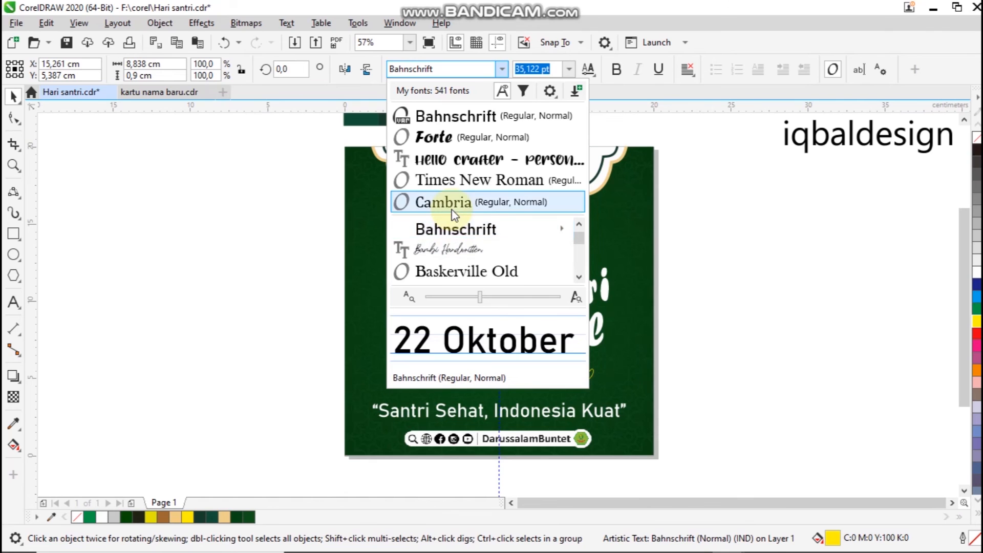
{"action": "mouse_move", "coordinate": [457, 238]}
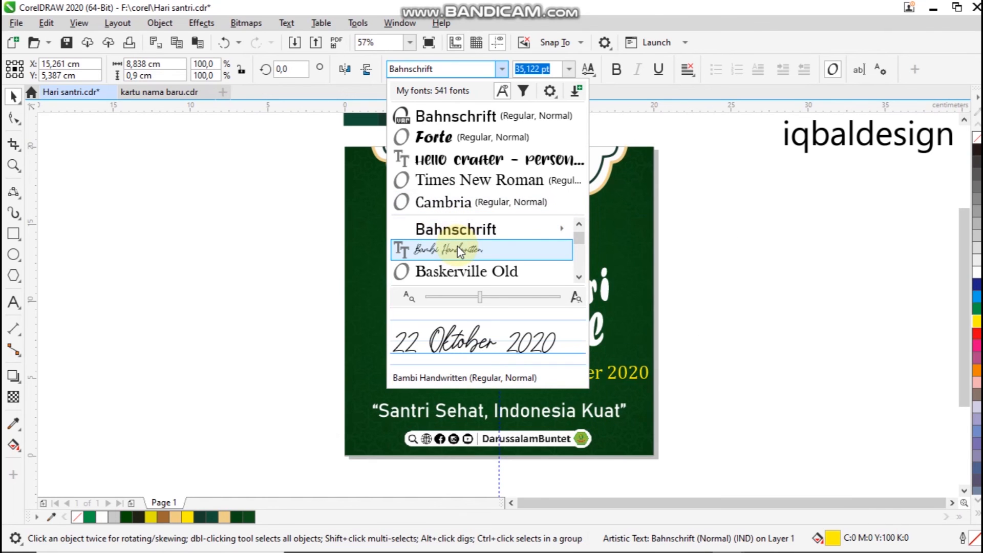
{"action": "key", "text": "Down"}
{"action": "key", "text": "Down"}
{"action": "key", "text": "Down"}
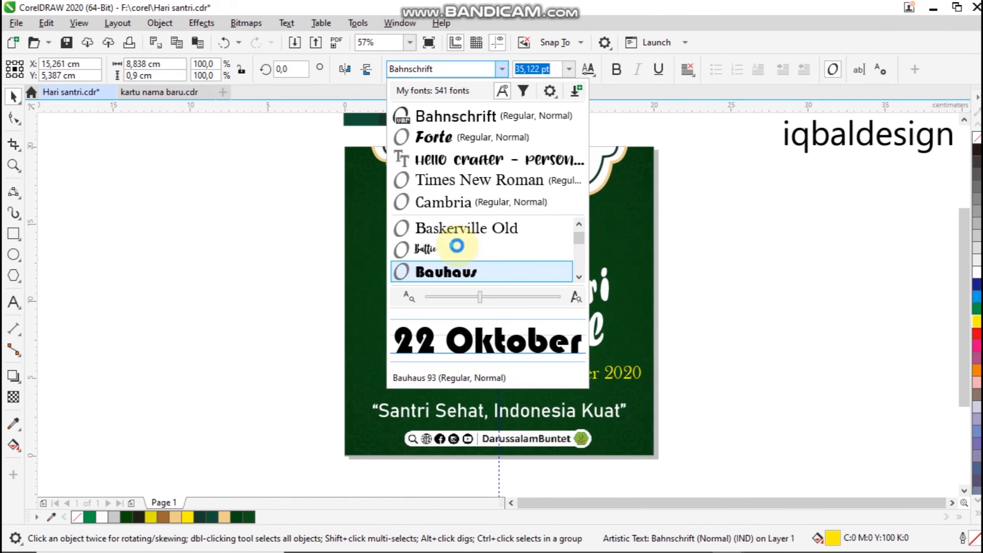
{"action": "key", "text": "Down"}
{"action": "key", "text": "Down"}
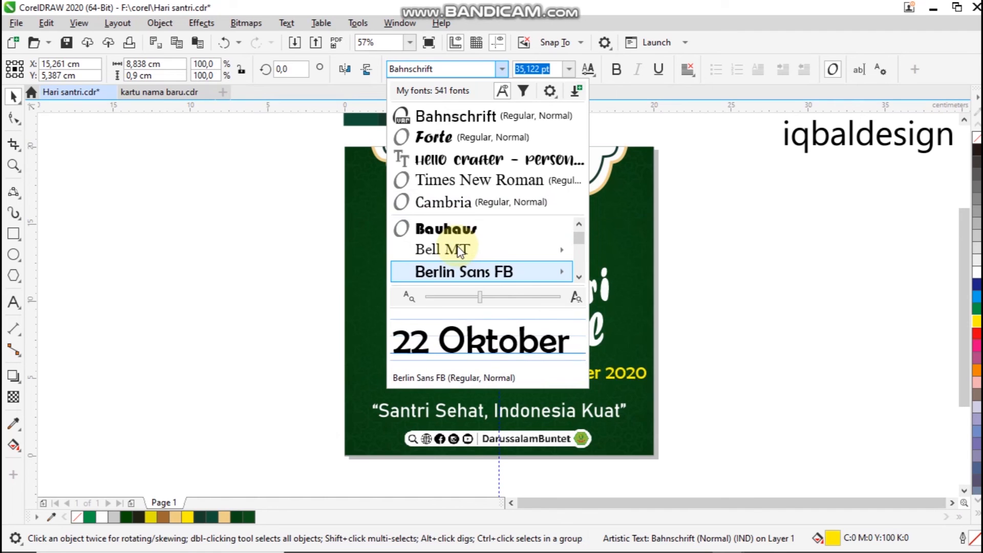
{"action": "key", "text": "Up"}
{"action": "key", "text": "Up"}
{"action": "key", "text": "Down"}
{"action": "key", "text": "Down"}
{"action": "key", "text": "Down"}
{"action": "key", "text": "Down"}
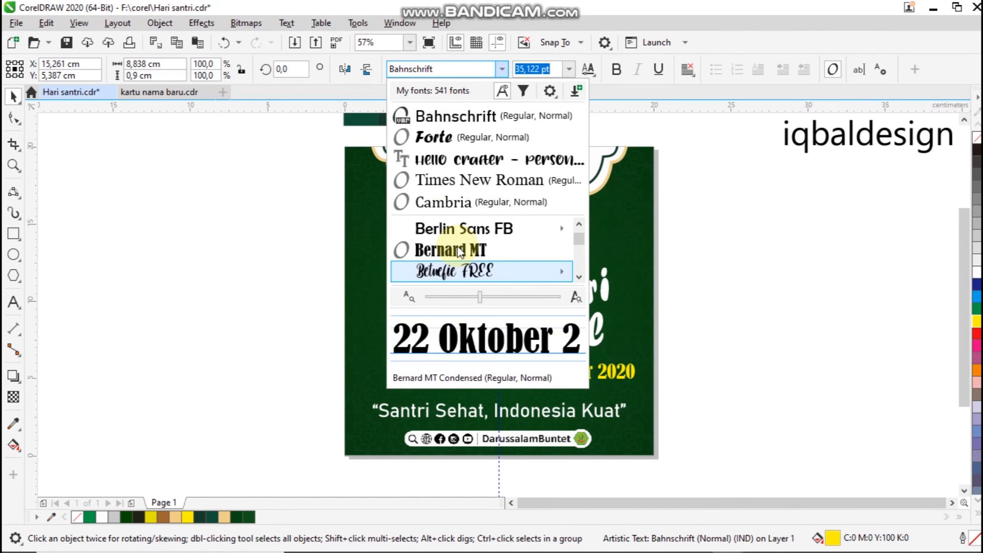
{"action": "left_click", "coordinate": [459, 250]}
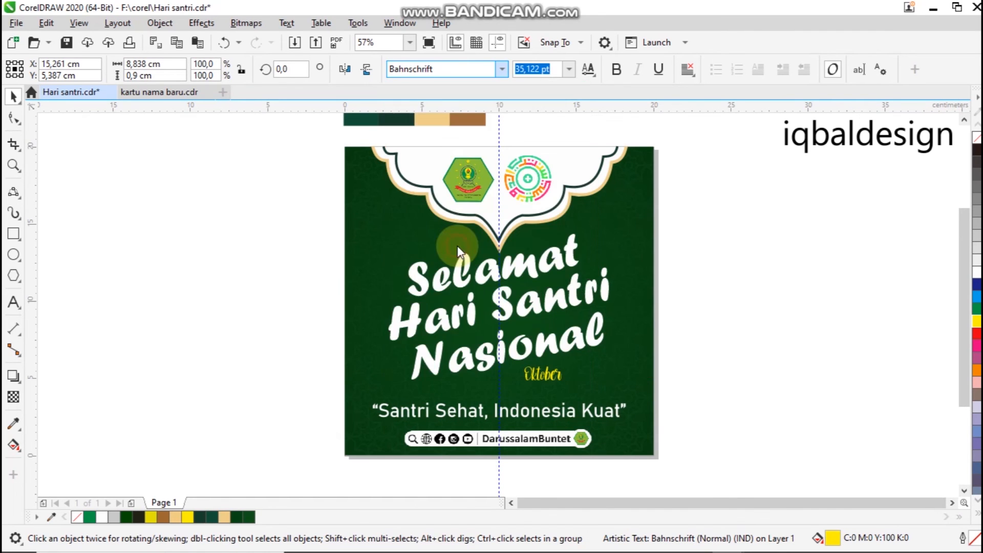
Step: Set the date's font to Betnefie FREE and place the word Oktober as separate yellow text below the end of Nasional
{"action": "left_click", "coordinate": [502, 69]}
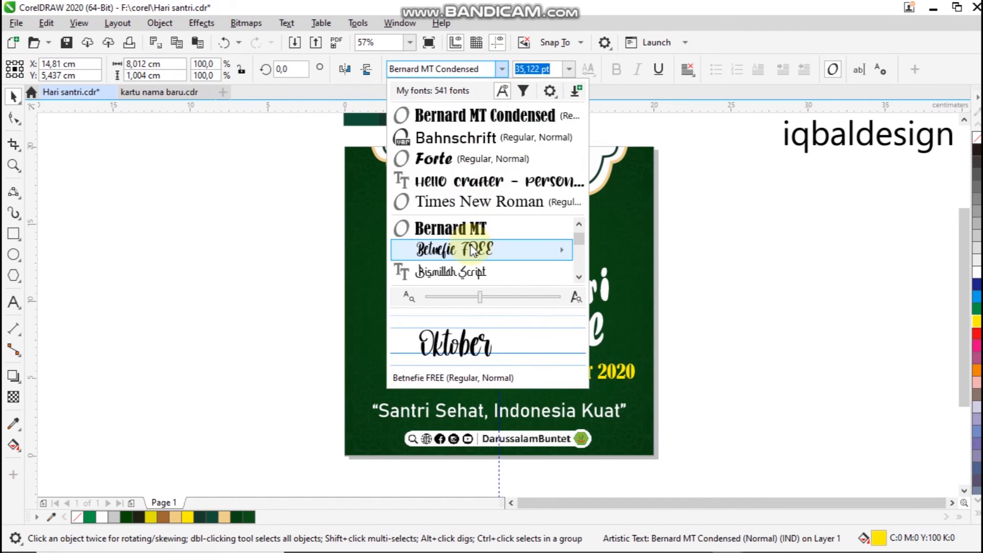
{"action": "left_click", "coordinate": [470, 249]}
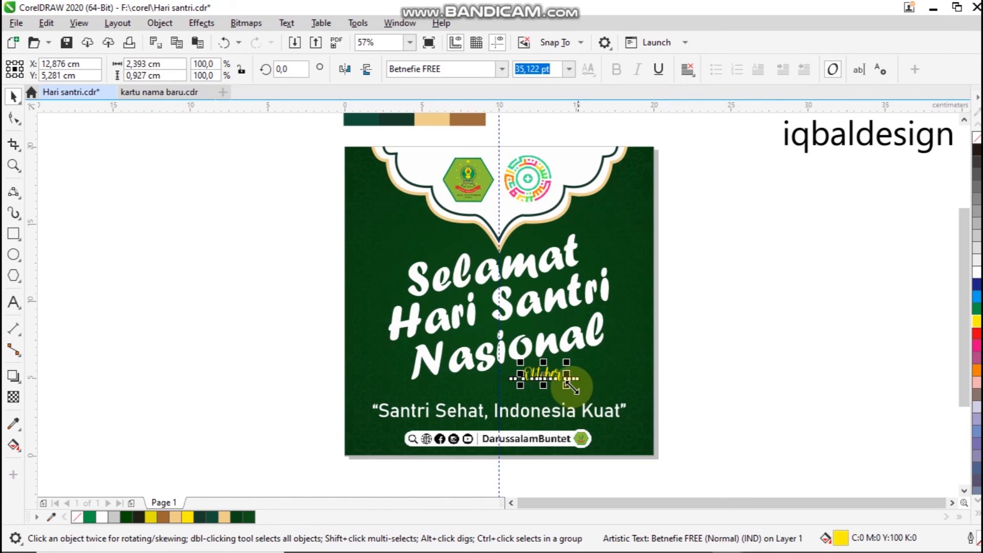
{"action": "left_click_drag", "start_coordinate": [567, 385], "coordinate": [594, 369]}
{"action": "left_click", "coordinate": [720, 245]}
{"action": "left_click", "coordinate": [593, 375]}
{"action": "key", "text": "F8"}
{"action": "left_click", "coordinate": [550, 374]}
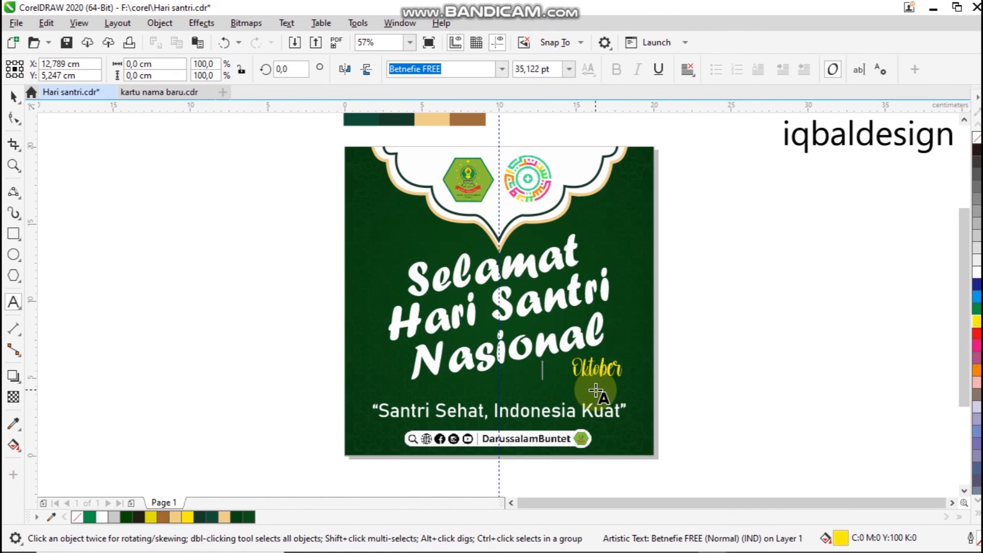
{"action": "left_click", "coordinate": [13, 96]}
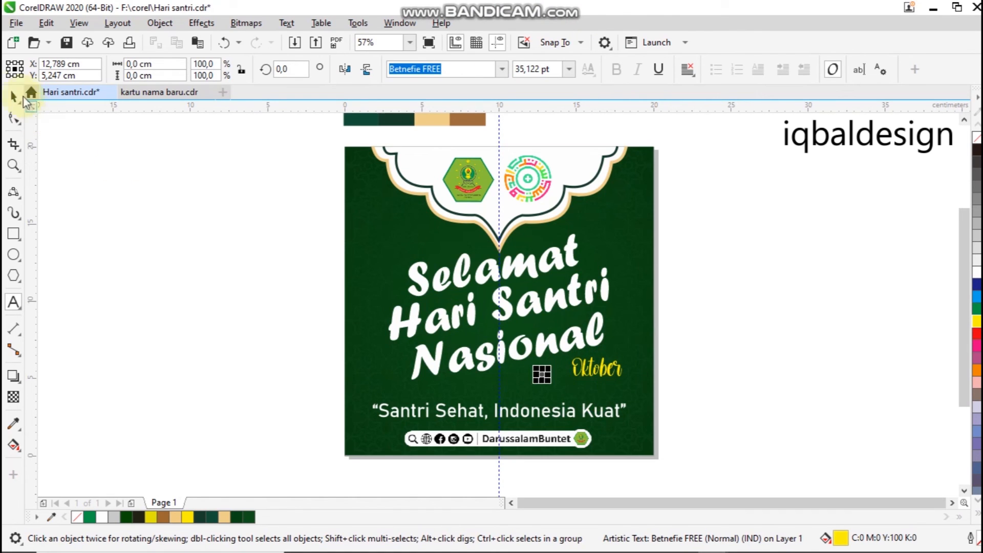
{"action": "left_click", "coordinate": [548, 376]}
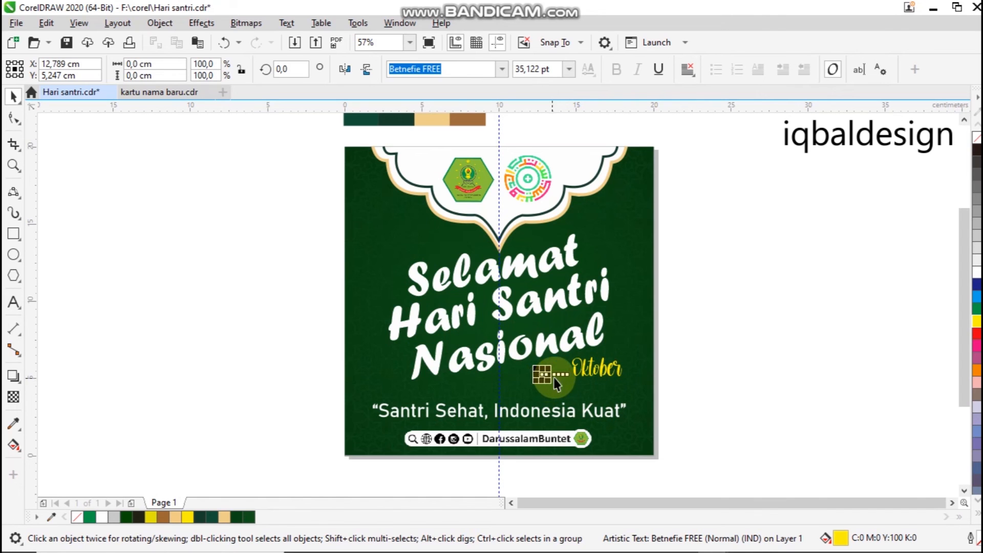
{"action": "left_click", "coordinate": [547, 375]}
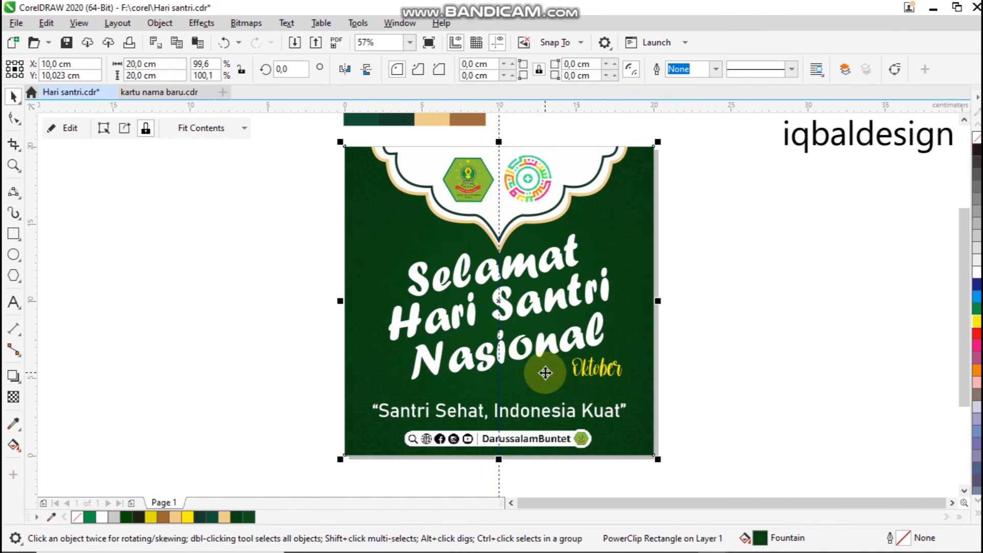
{"action": "left_click", "coordinate": [764, 358]}
{"action": "left_click_drag", "start_coordinate": [636, 351], "coordinate": [762, 413]}
{"action": "left_click", "coordinate": [685, 316]}
{"action": "left_click_drag", "start_coordinate": [707, 353], "coordinate": [778, 379]}
{"action": "key", "text": "ctrl+z"}
{"action": "key", "text": "ctrl+z"}
{"action": "key", "text": "ctrl+z"}
{"action": "left_click", "coordinate": [555, 365]}
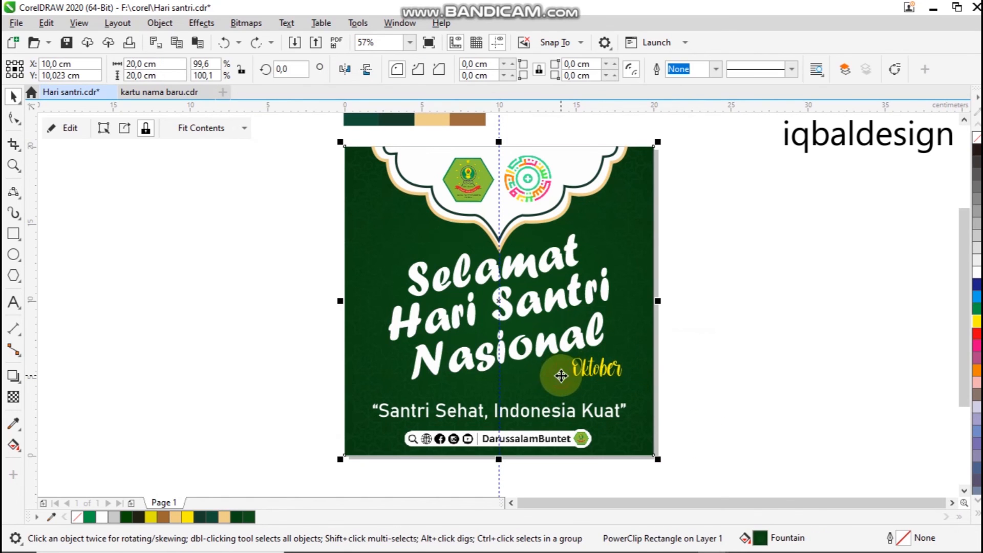
Step: Select the tiny remaining date digits beside Oktober and change their font to Humanst521 BT
{"action": "left_click_drag", "start_coordinate": [309, 328], "coordinate": [568, 400]}
{"action": "left_click", "coordinate": [455, 68]}
{"action": "left_click", "coordinate": [502, 68]}
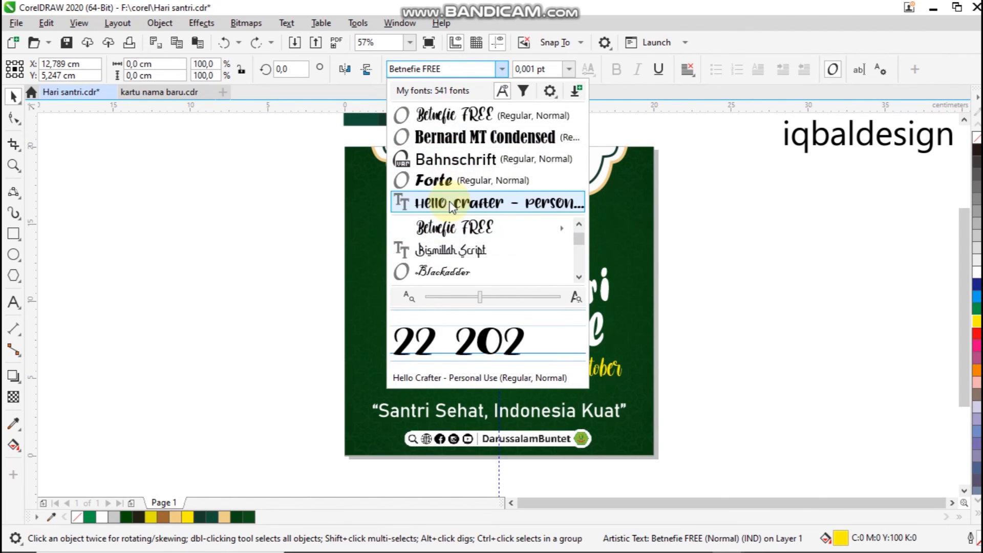
{"action": "key", "text": "Escape"}
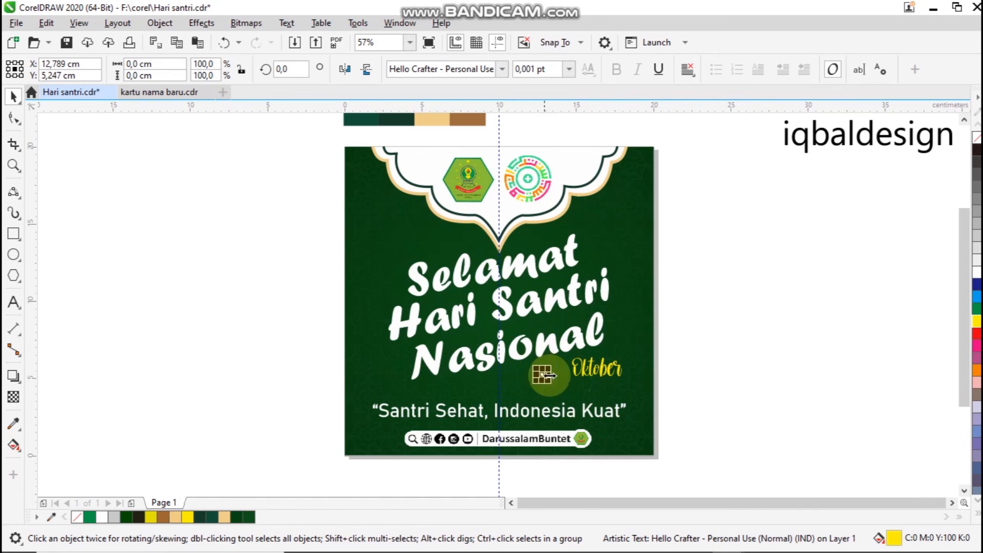
{"action": "left_click", "coordinate": [503, 69]}
{"action": "scroll", "coordinate": [482, 238], "scroll_direction": "down", "scroll_amount": 2}
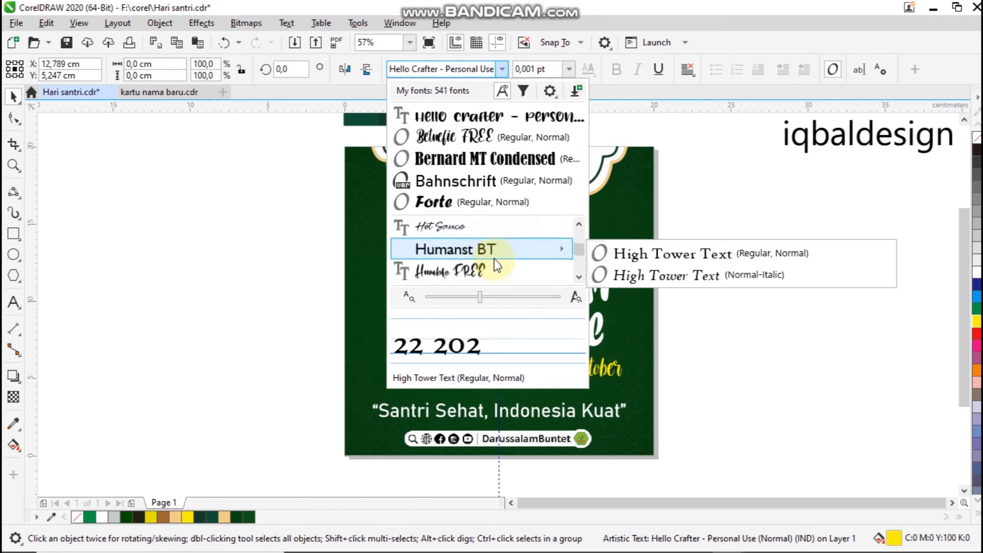
{"action": "scroll", "coordinate": [481, 239], "scroll_direction": "up", "scroll_amount": 2}
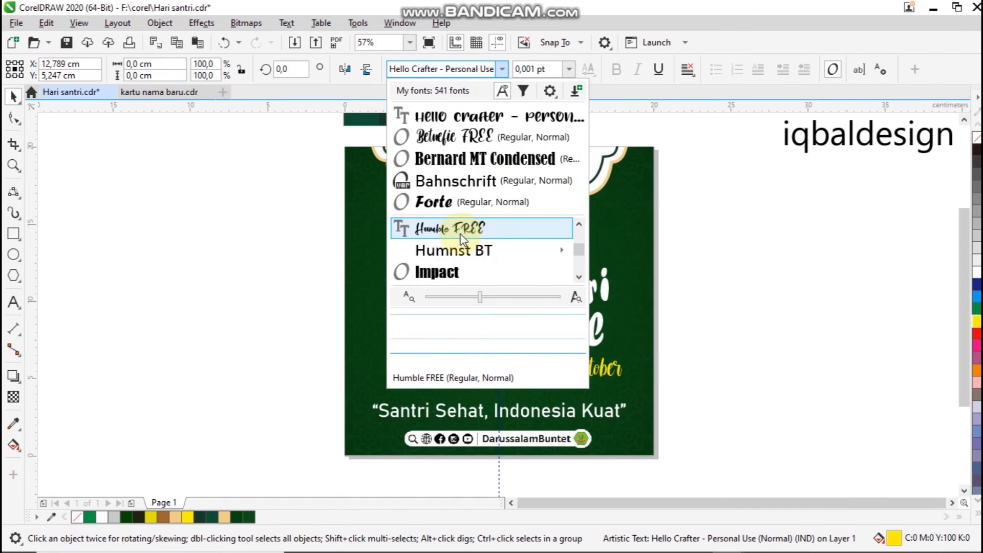
{"action": "left_click", "coordinate": [460, 237]}
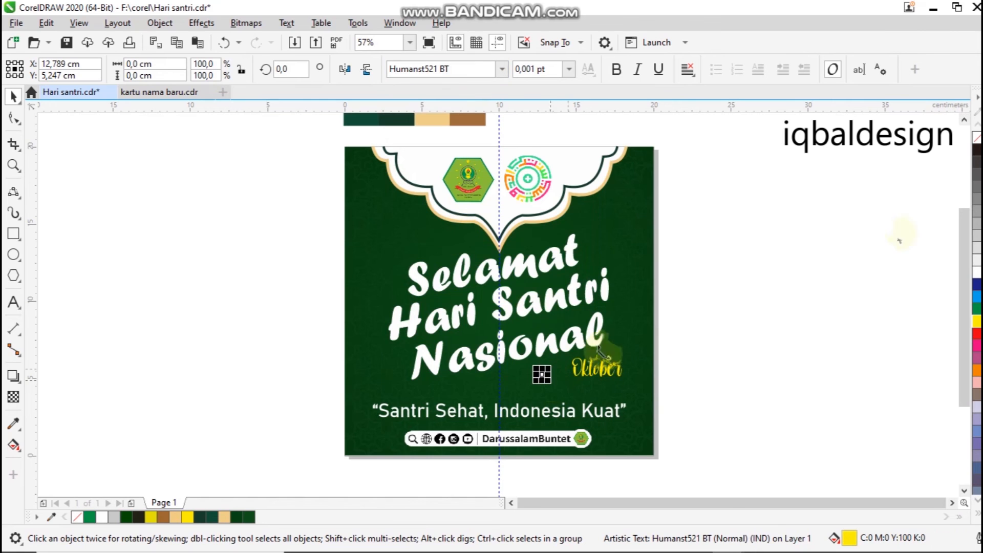
Step: Enlarge the date digits to about 4.7 cm wide, position them over Oktober, and add the missing 0 to read "22 2020"
{"action": "left_click_drag", "start_coordinate": [536, 367], "coordinate": [464, 329]}
{"action": "left_click_drag", "start_coordinate": [497, 364], "coordinate": [582, 368]}
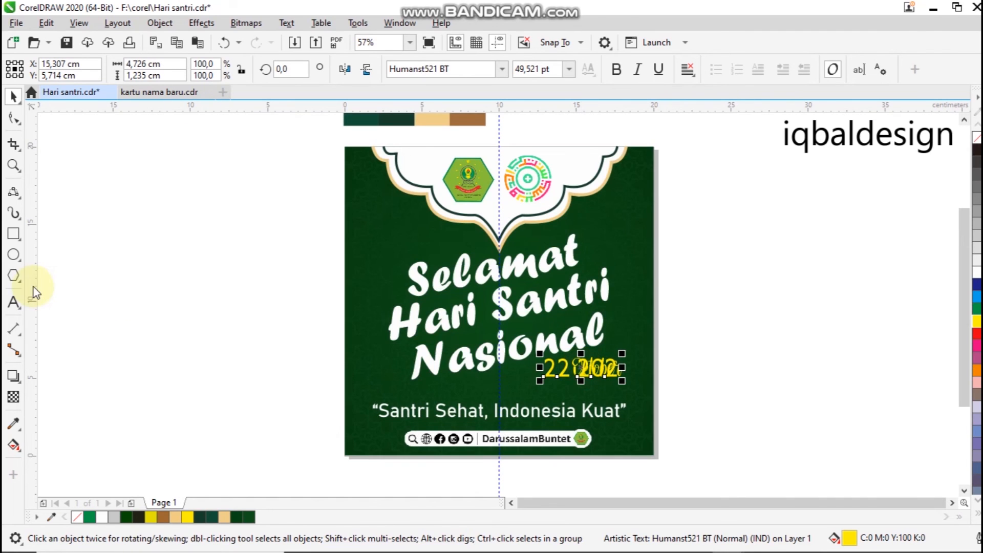
{"action": "left_click", "coordinate": [14, 119]}
{"action": "mouse_move", "coordinate": [626, 379]}
{"action": "left_mouse_down"}
{"action": "mouse_move", "coordinate": [683, 382]}
{"action": "mouse_move", "coordinate": [621, 383]}
{"action": "left_mouse_up"}
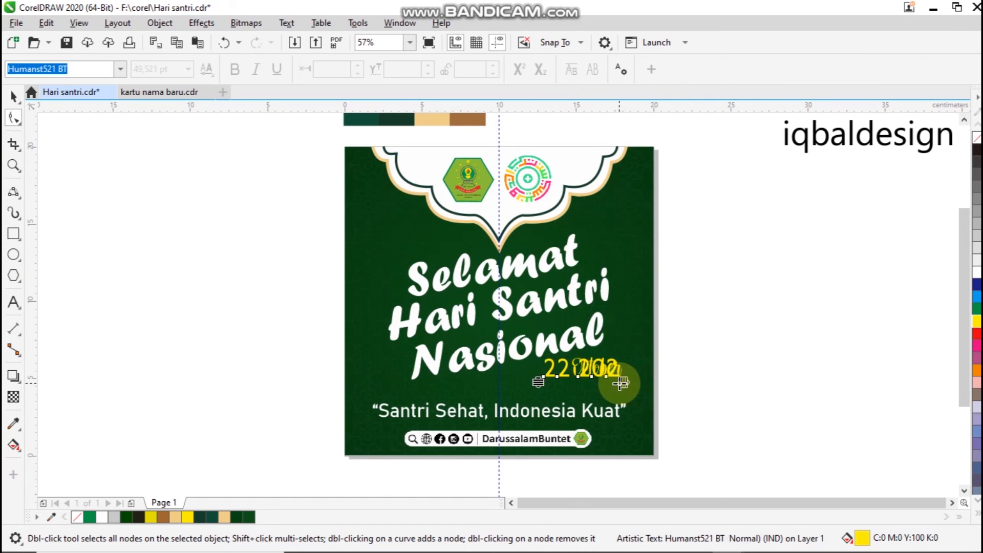
{"action": "left_click", "coordinate": [6, 302]}
{"action": "type", "text": "0"}
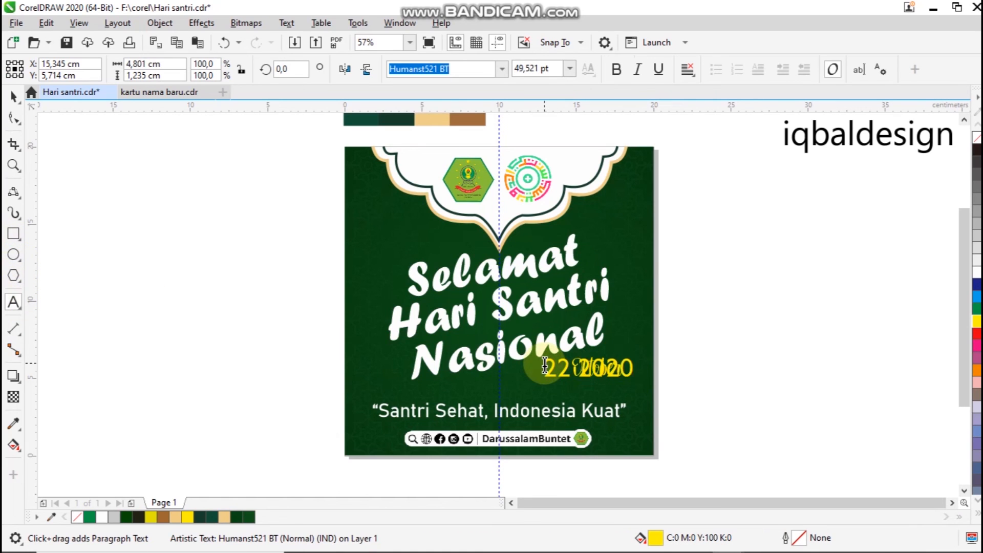
Step: Insert spaces between 22 and 2020 in the yellow date digits to make room for the word Oktober
{"action": "key", "text": "Left"}
{"action": "key", "text": "Left"}
{"action": "key", "text": "Left"}
{"action": "type", "text": "Oktober"}
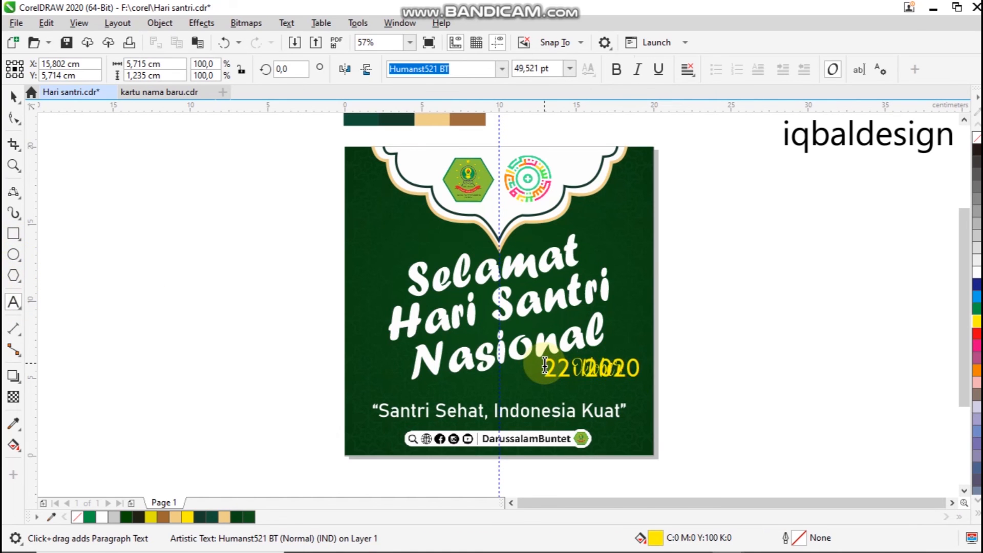
{"action": "left_click", "coordinate": [7, 99]}
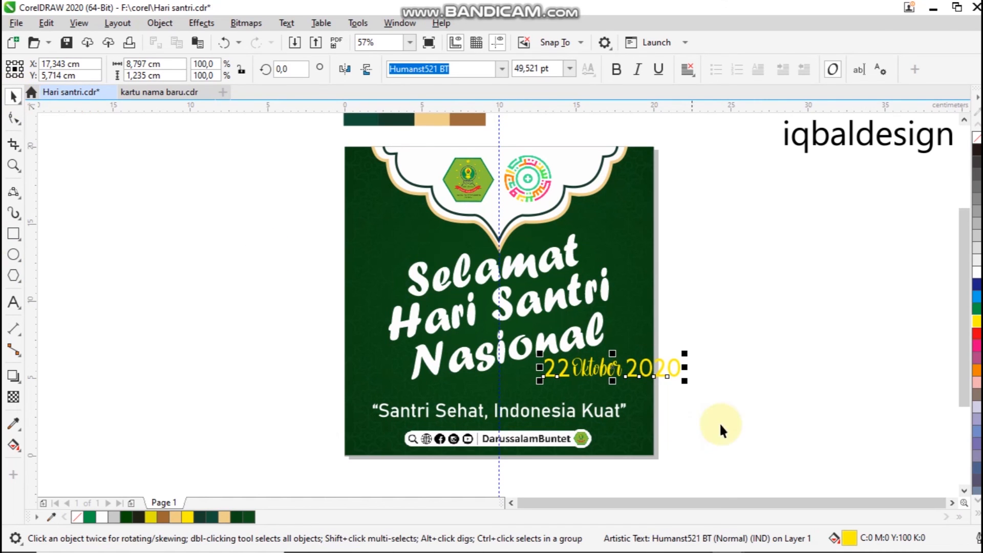
Step: Shrink the date digits slightly and scale them together with Oktober down to about 6.7 cm wide
{"action": "left_click_drag", "start_coordinate": [684, 381], "coordinate": [680, 381]}
{"action": "left_click_drag", "start_coordinate": [723, 322], "coordinate": [511, 388]}
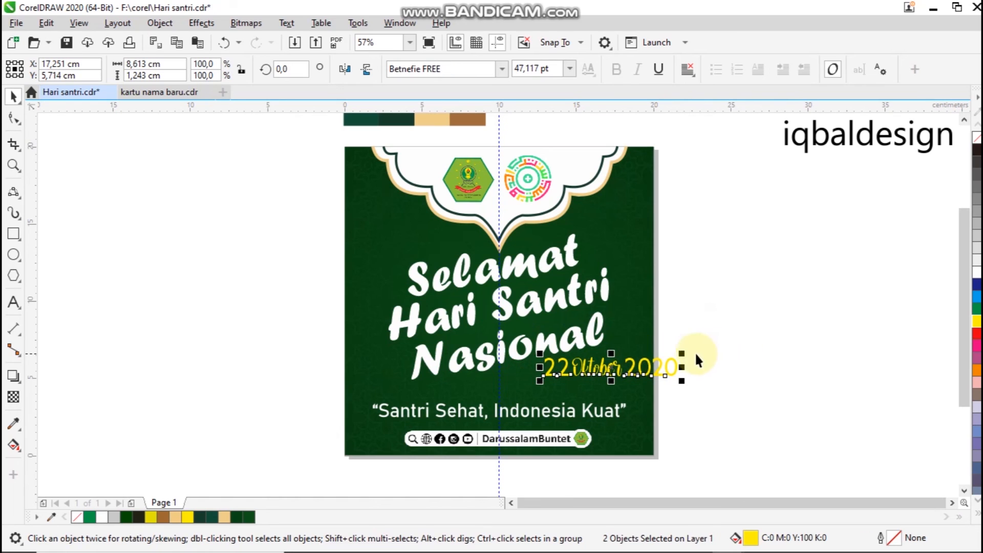
{"action": "left_click_drag", "start_coordinate": [684, 353], "coordinate": [657, 360]}
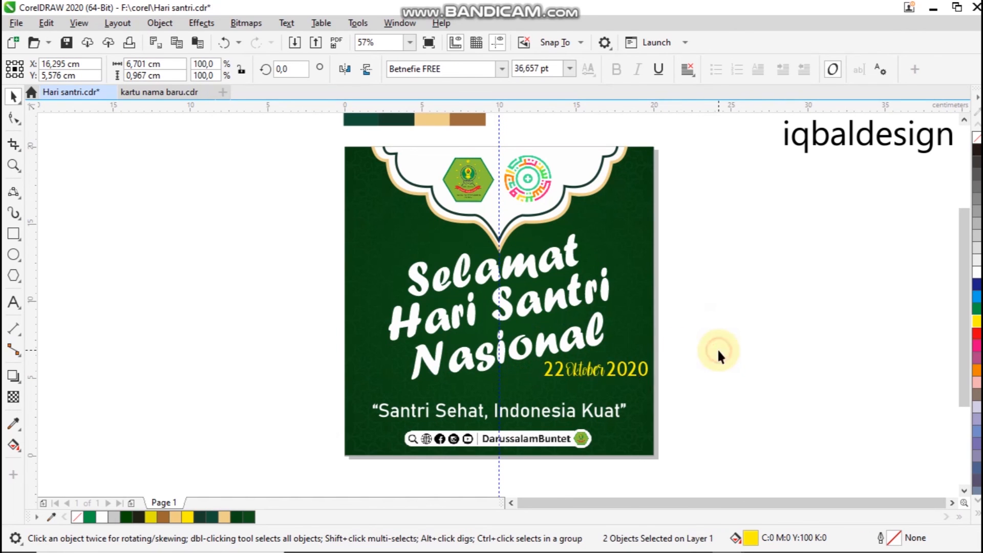
Step: Enlarge only the word Oktober to about 2.85 cm wide
{"action": "left_click", "coordinate": [591, 369]}
{"action": "left_click", "coordinate": [592, 370]}
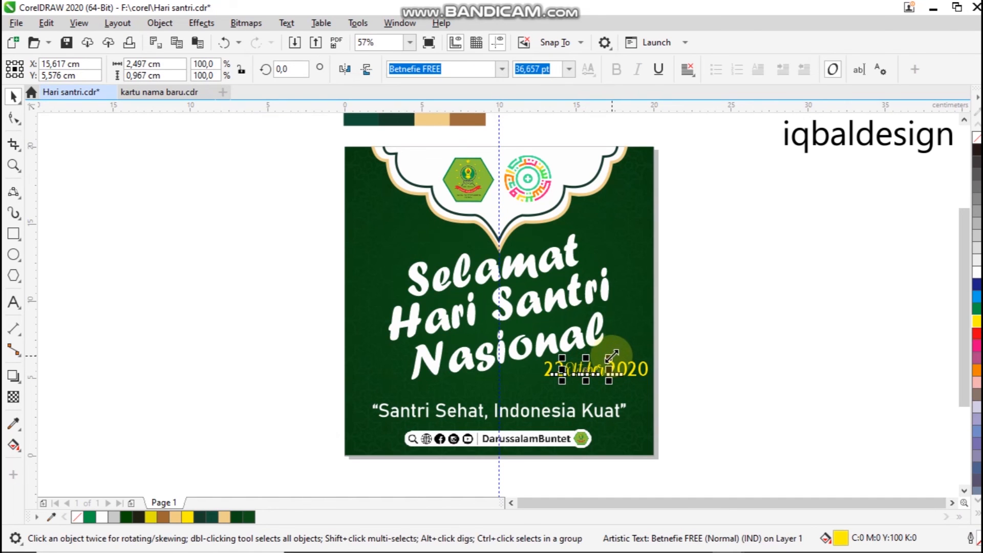
{"action": "left_click_drag", "start_coordinate": [612, 353], "coordinate": [618, 351]}
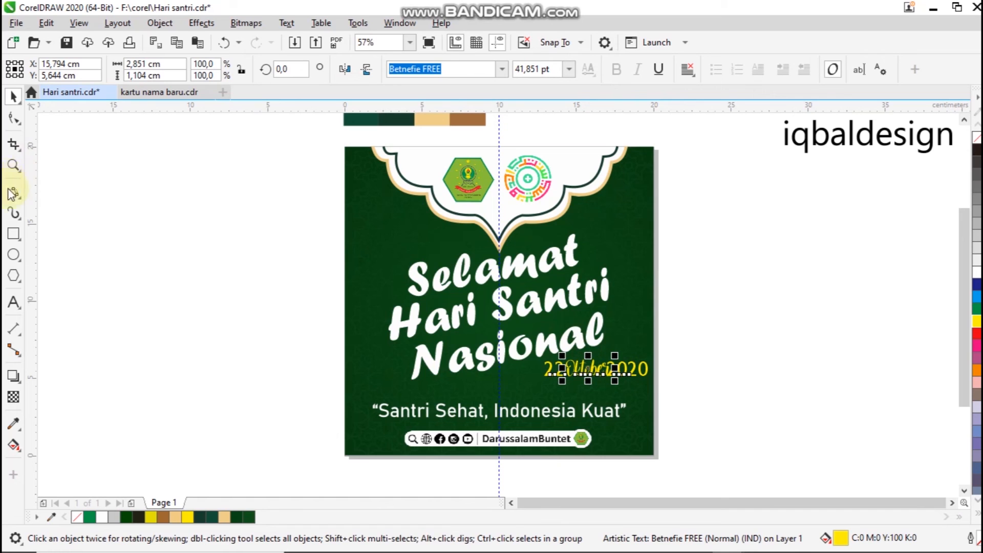
Step: Widen the gap between 22 and 2020 slightly with spaces so the enlarged Oktober fits between them
{"action": "left_click", "coordinate": [14, 302]}
{"action": "left_click", "coordinate": [624, 368]}
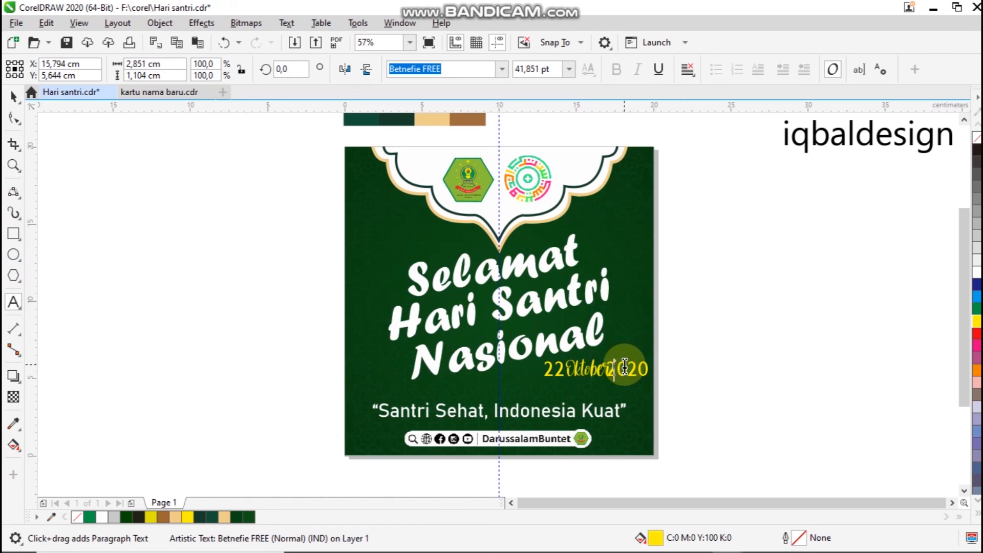
{"action": "left_click", "coordinate": [642, 370]}
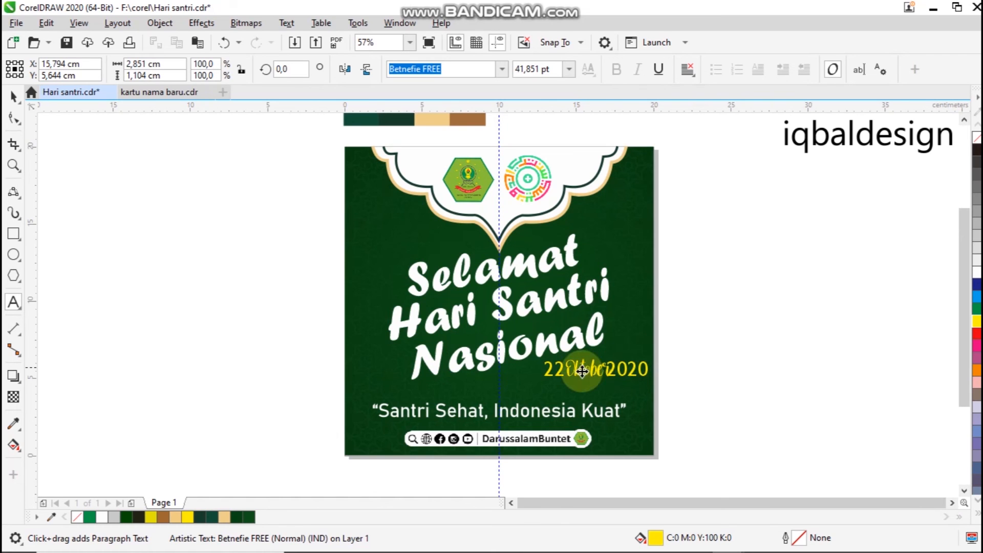
{"action": "left_click", "coordinate": [546, 370]}
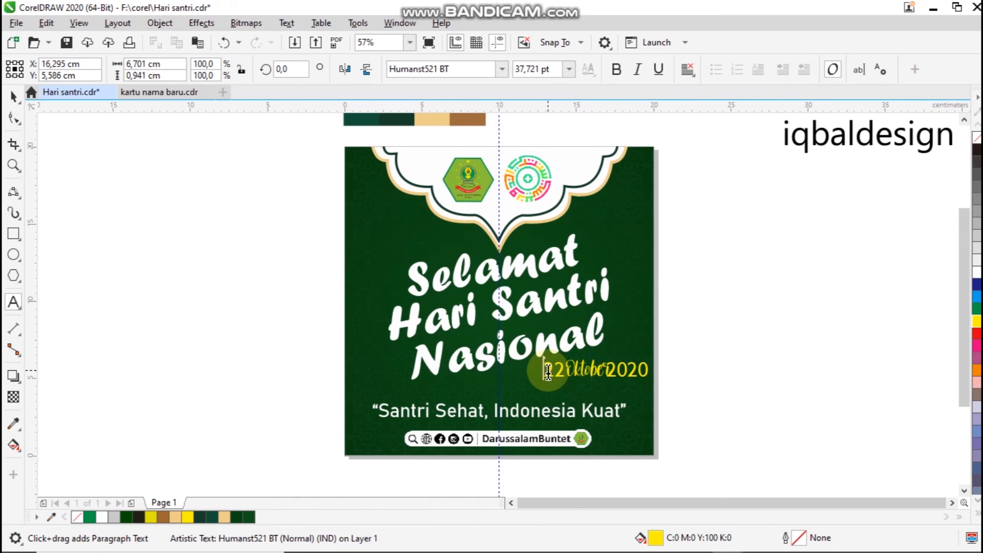
{"action": "key", "text": "Right"}
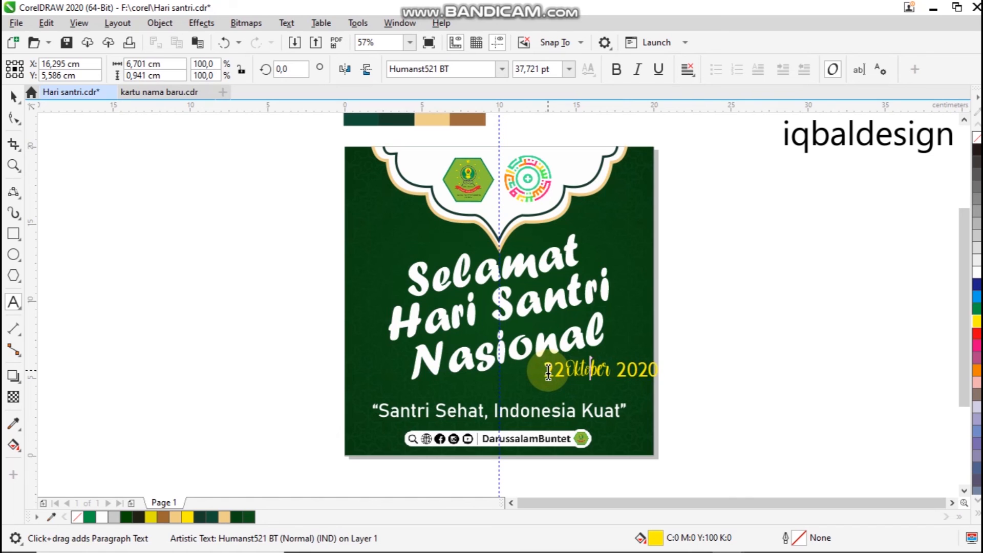
{"action": "key", "text": "BackSpace"}
{"action": "left_click", "coordinate": [21, 95]}
{"action": "left_click", "coordinate": [12, 101]}
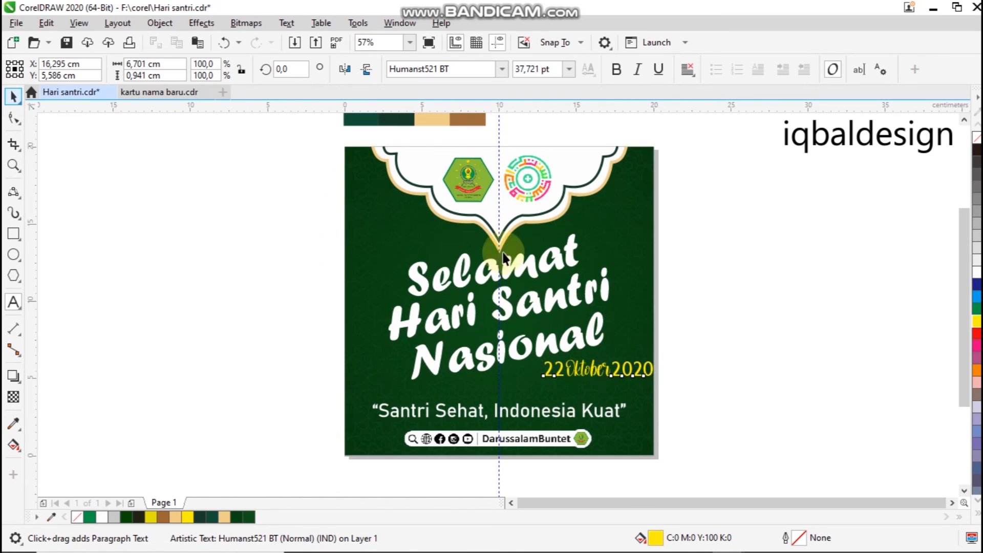
Step: Select both date texts and move them together slightly away from the poster's right edge, just below Nasional
{"action": "left_click_drag", "start_coordinate": [730, 339], "coordinate": [505, 383]}
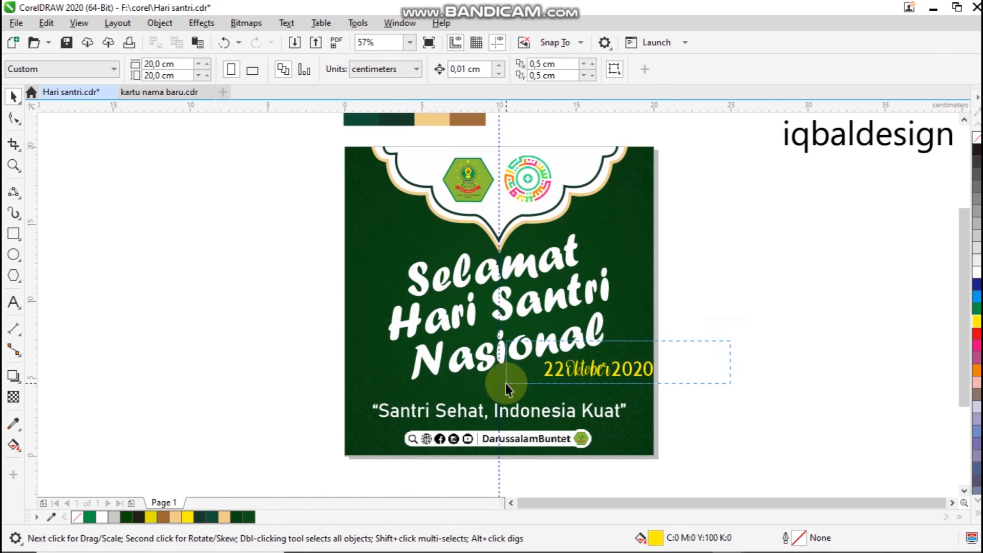
{"action": "left_click_drag", "start_coordinate": [585, 371], "coordinate": [575, 372]}
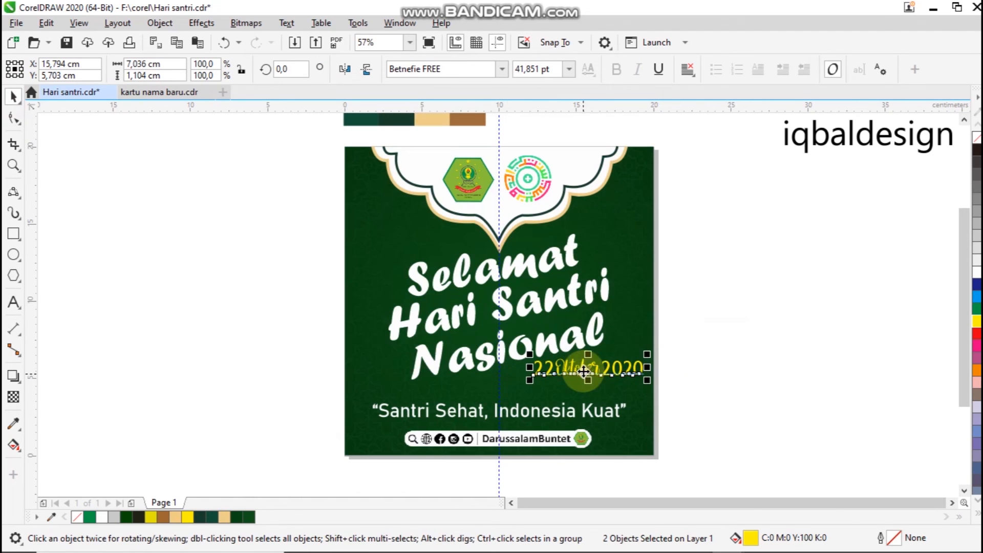
{"action": "left_click", "coordinate": [748, 352]}
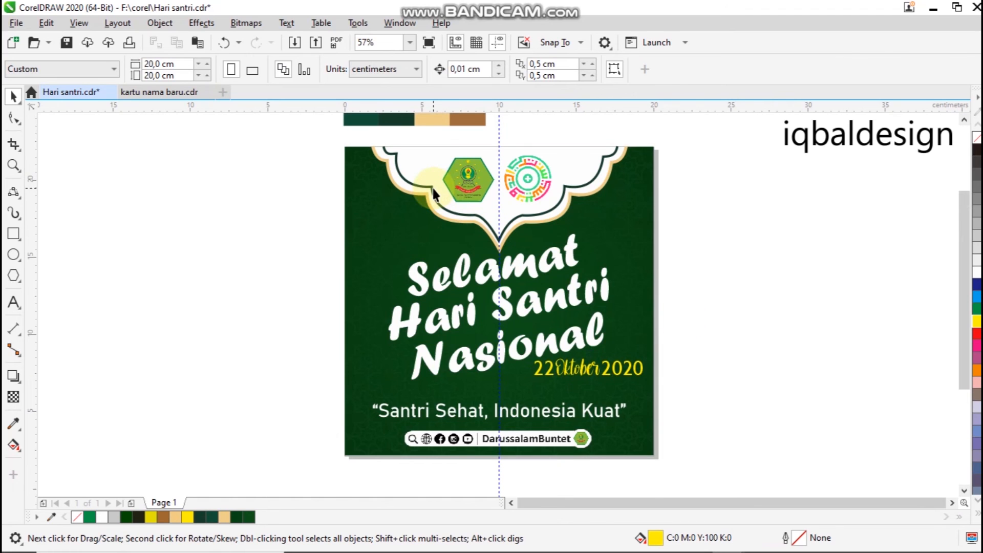
{"action": "scroll", "coordinate": [432, 193], "scroll_direction": "up", "scroll_amount": 1}
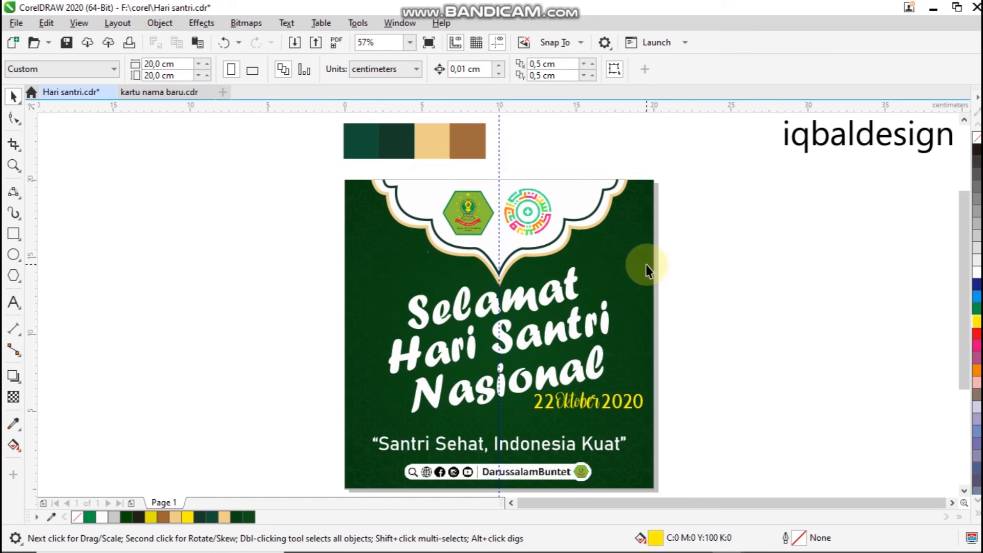
{"action": "scroll", "coordinate": [518, 371], "scroll_direction": "down", "scroll_amount": 1}
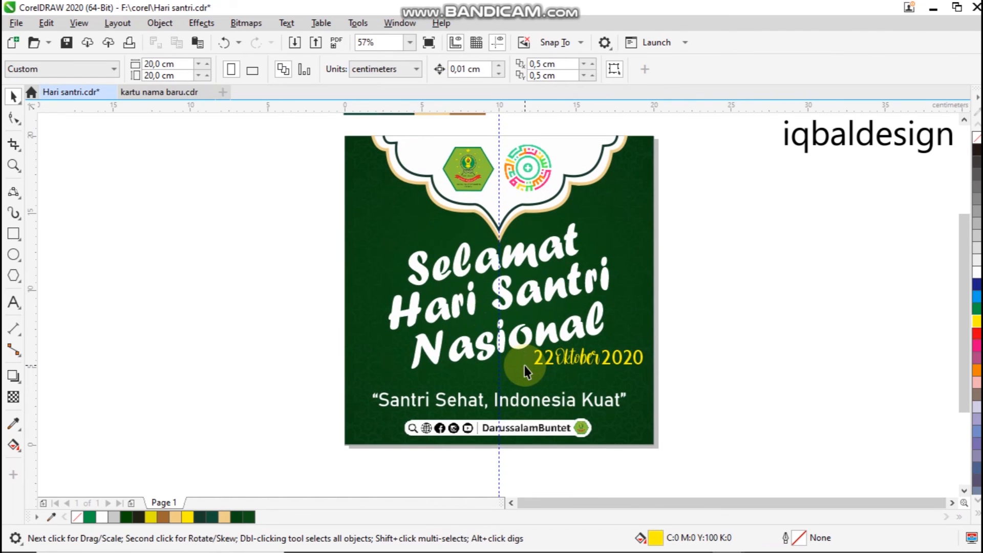